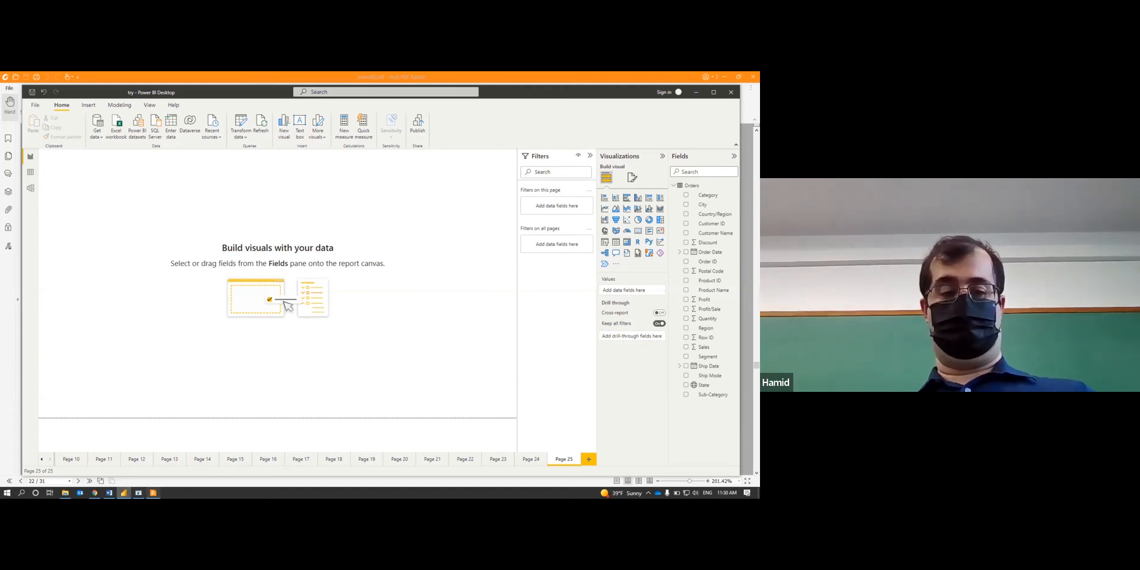
Switch to the exercise PDF in Foxit and examine the dashboard task, the sample dashboard and the map settings on page 22.
click(153, 493)
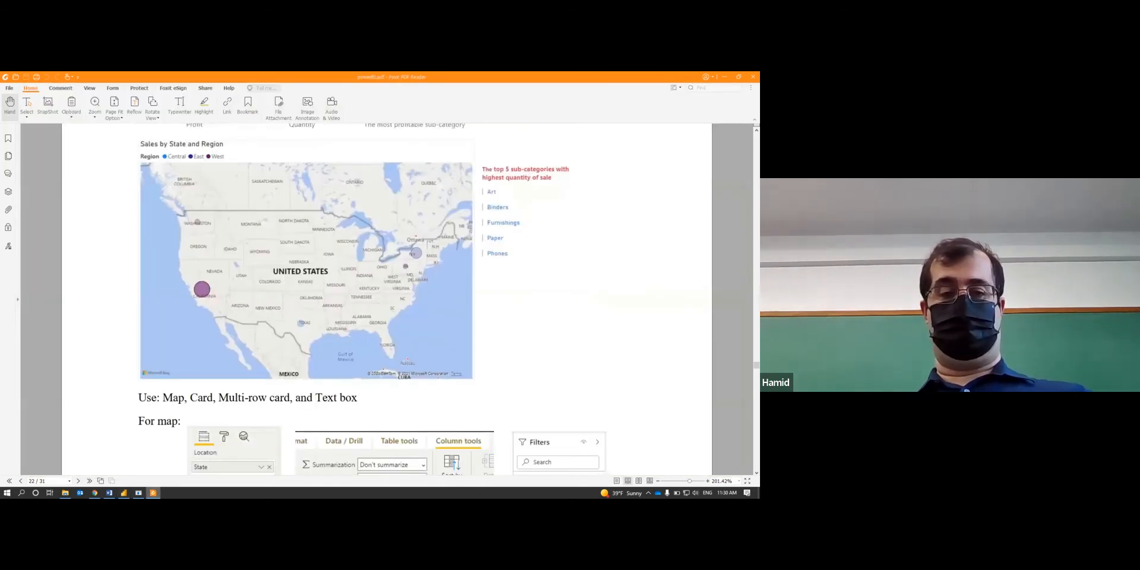
scroll(99, 433, down, 3)
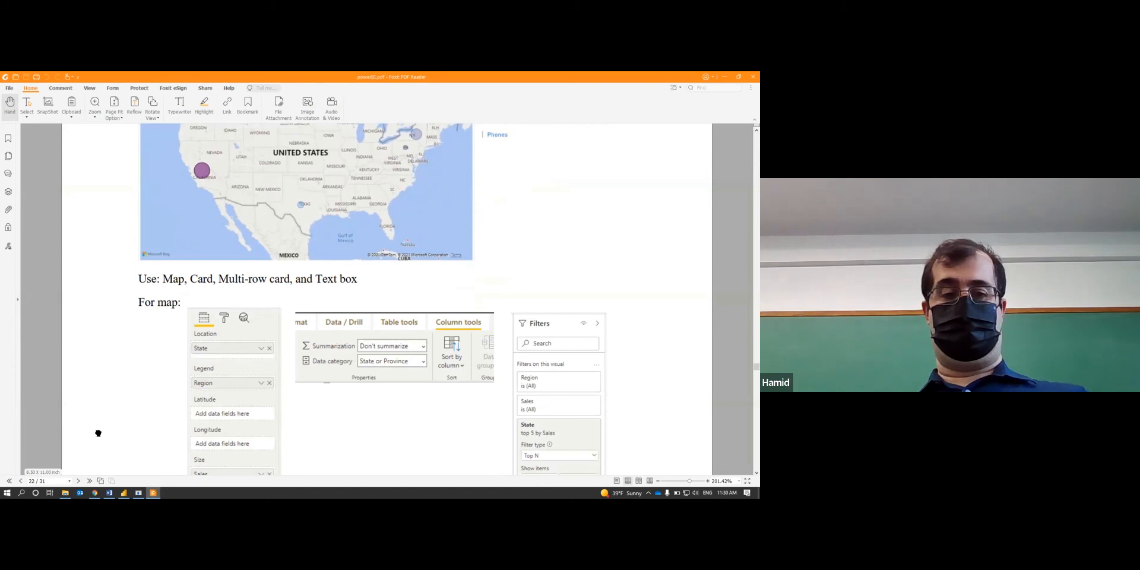
scroll(98, 433, down, 1)
scroll(99, 435, up, 4)
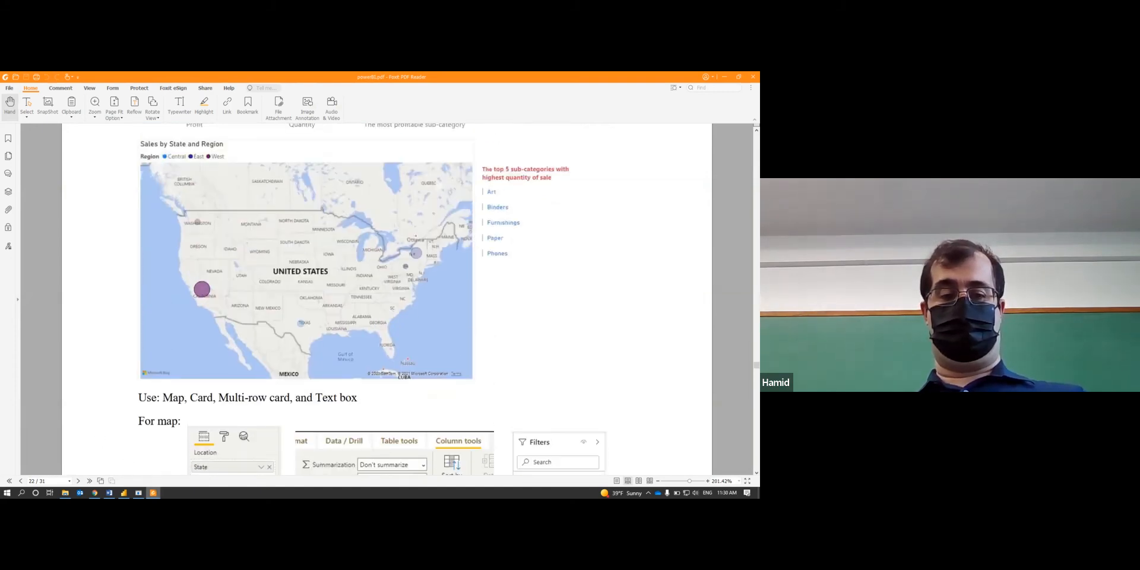
click(124, 493)
click(153, 493)
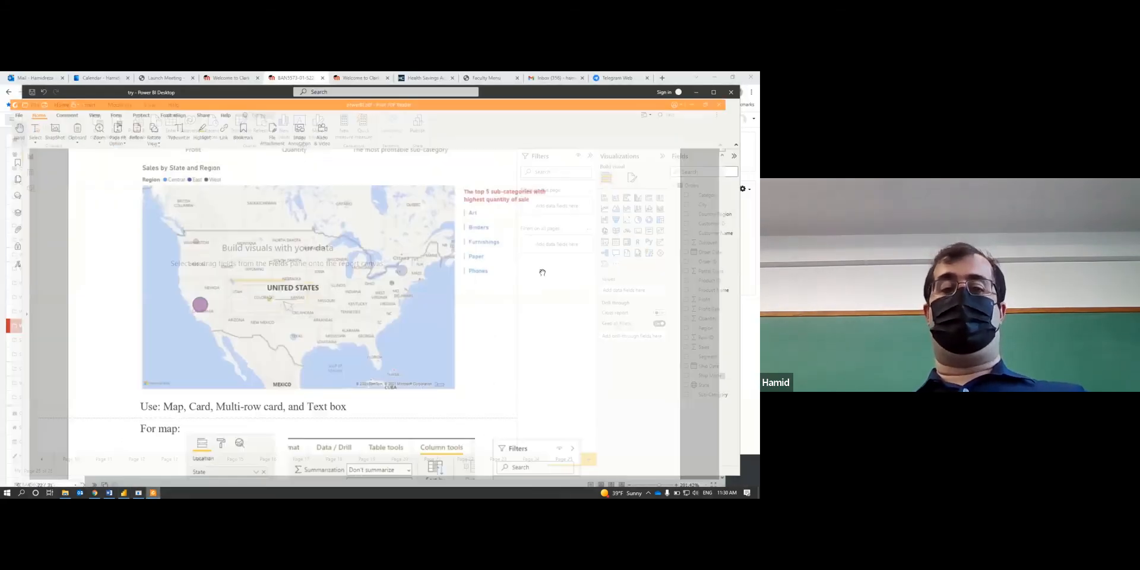
scroll(627, 276, up, 3)
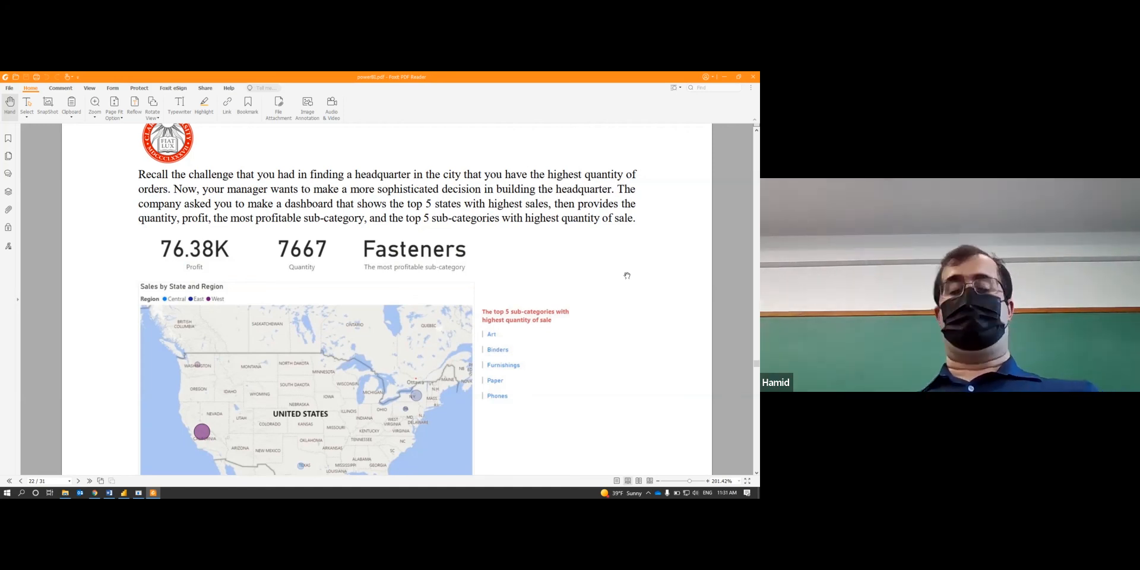
scroll(558, 273, down, 4)
scroll(542, 305, up, 2)
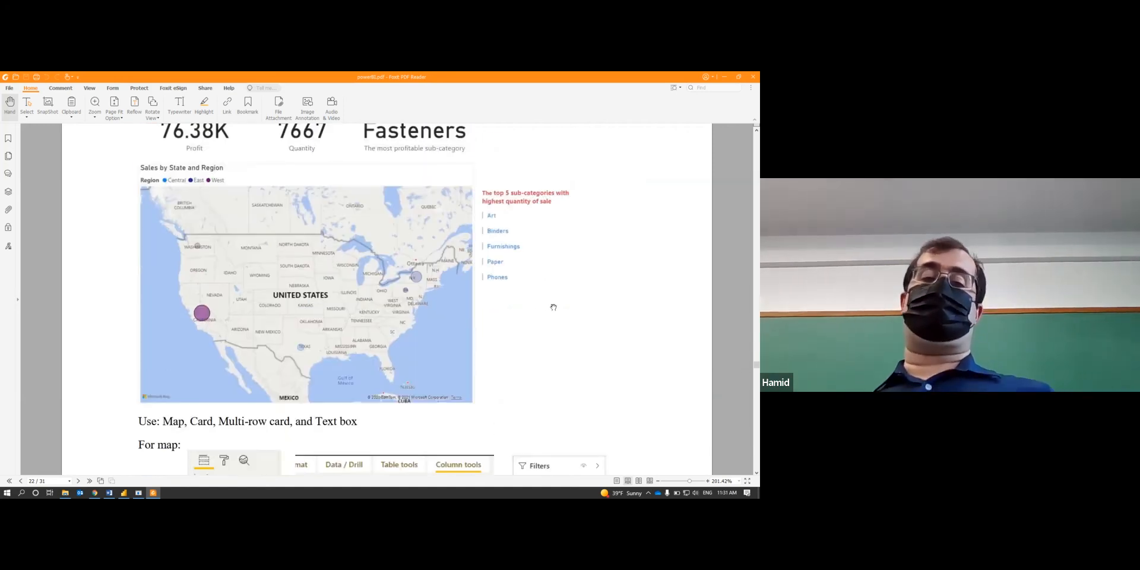
scroll(558, 304, up, 1)
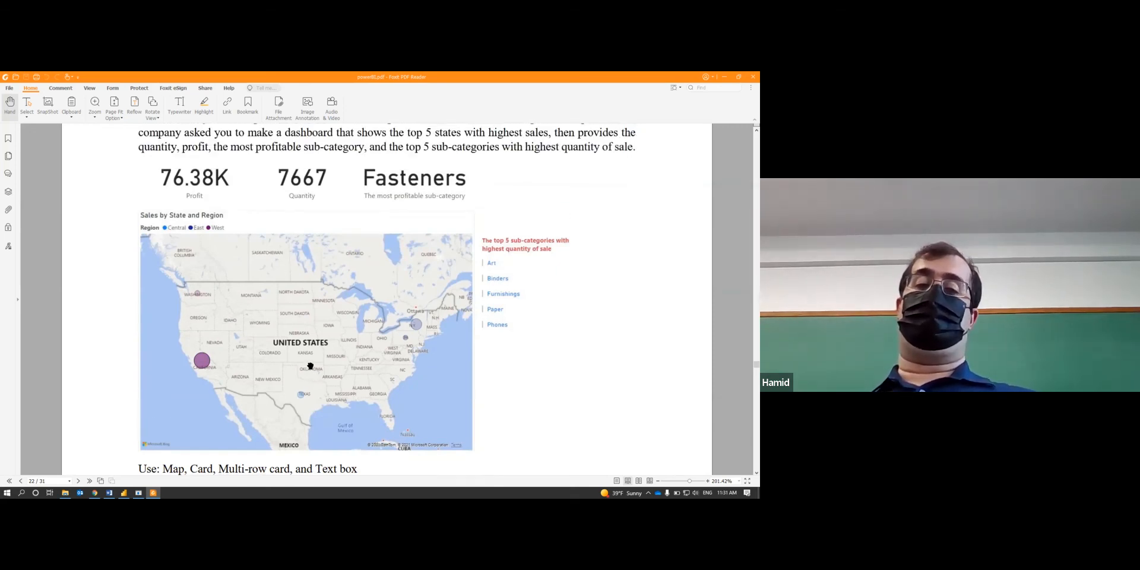
scroll(310, 366, up, 1)
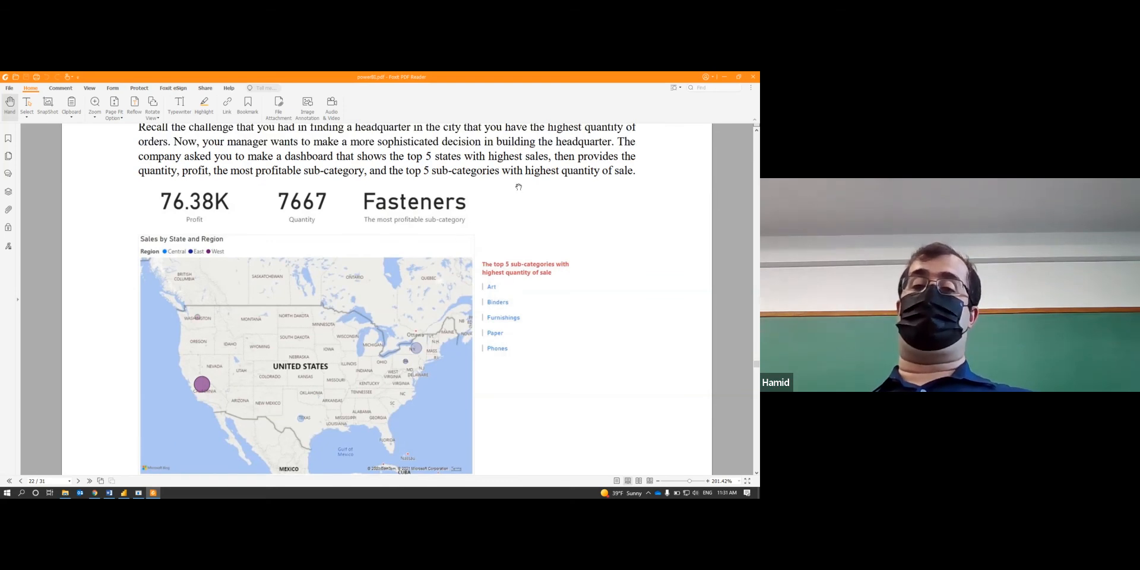
scroll(525, 173, down, 1)
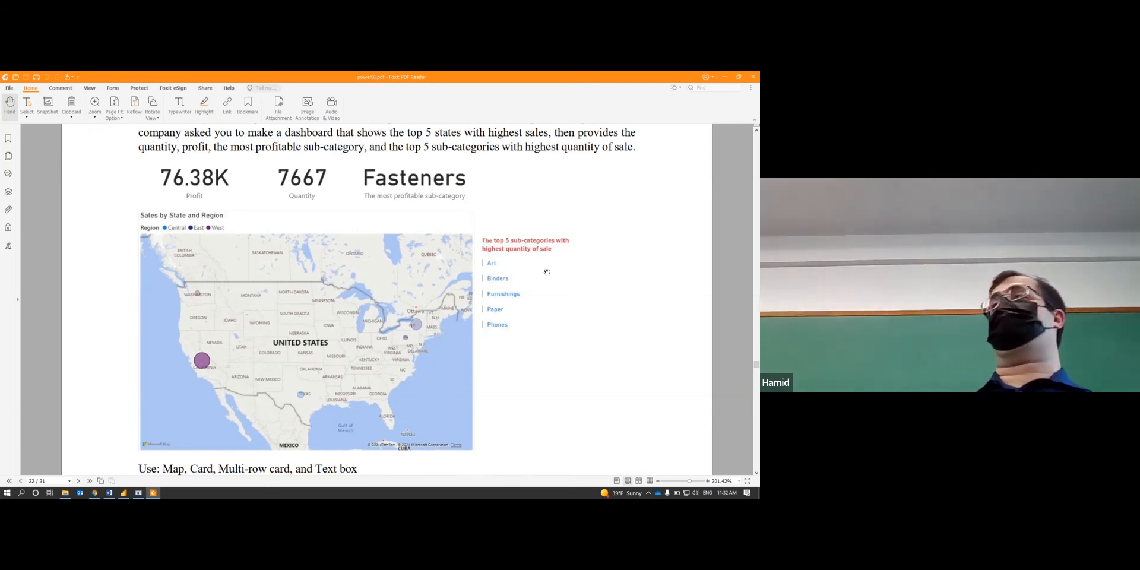
scroll(452, 341, down, 2)
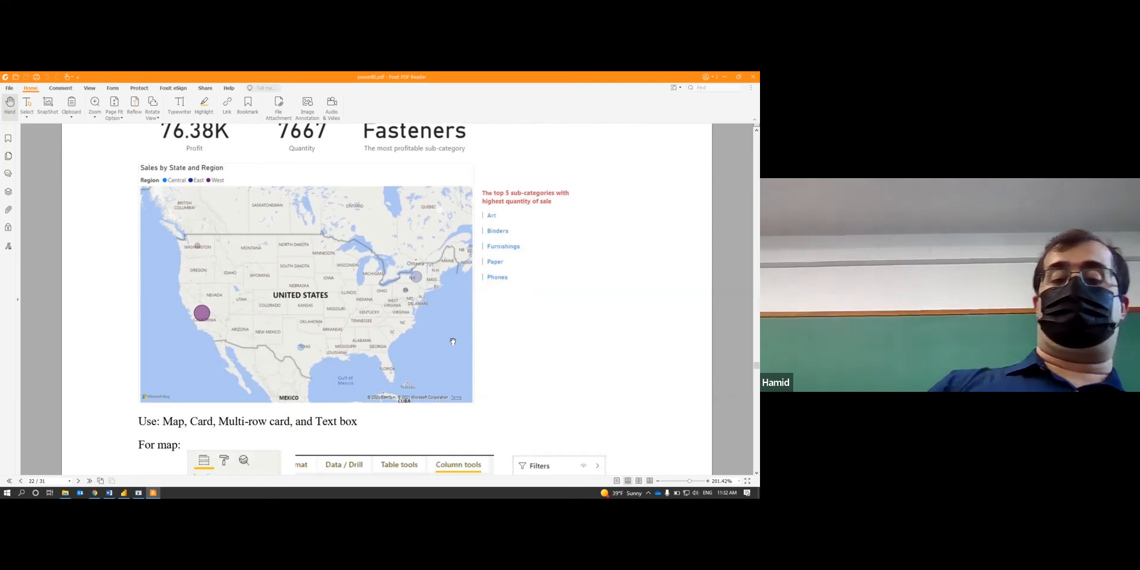
scroll(452, 342, down, 8)
scroll(443, 351, down, 3)
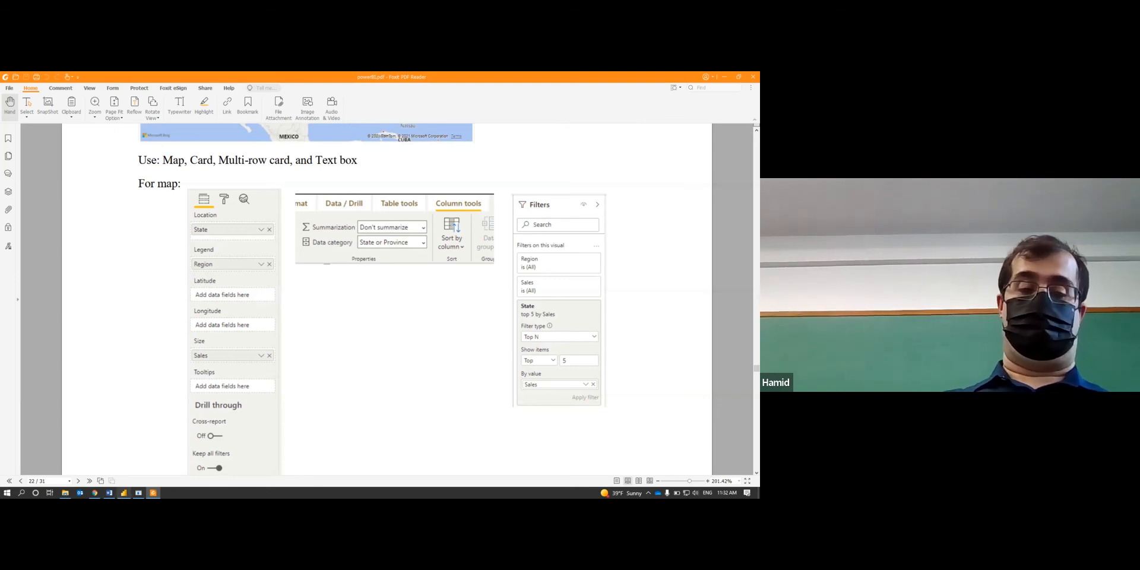
Switch to Power BI Desktop, add a map visual to Page 25 and enlarge it to about half the canvas width.
click(124, 492)
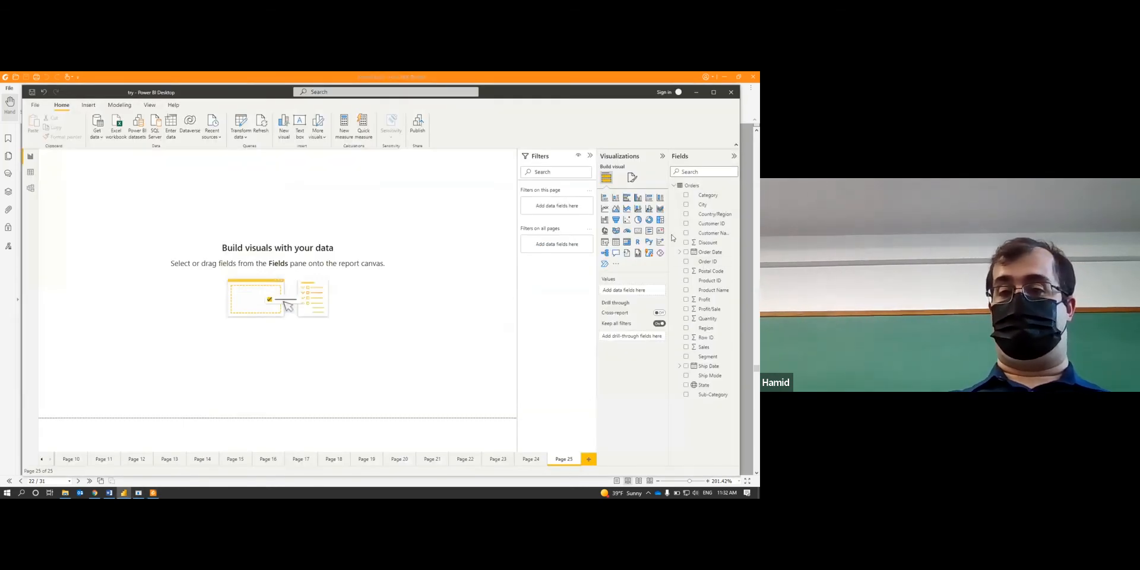
click(604, 233)
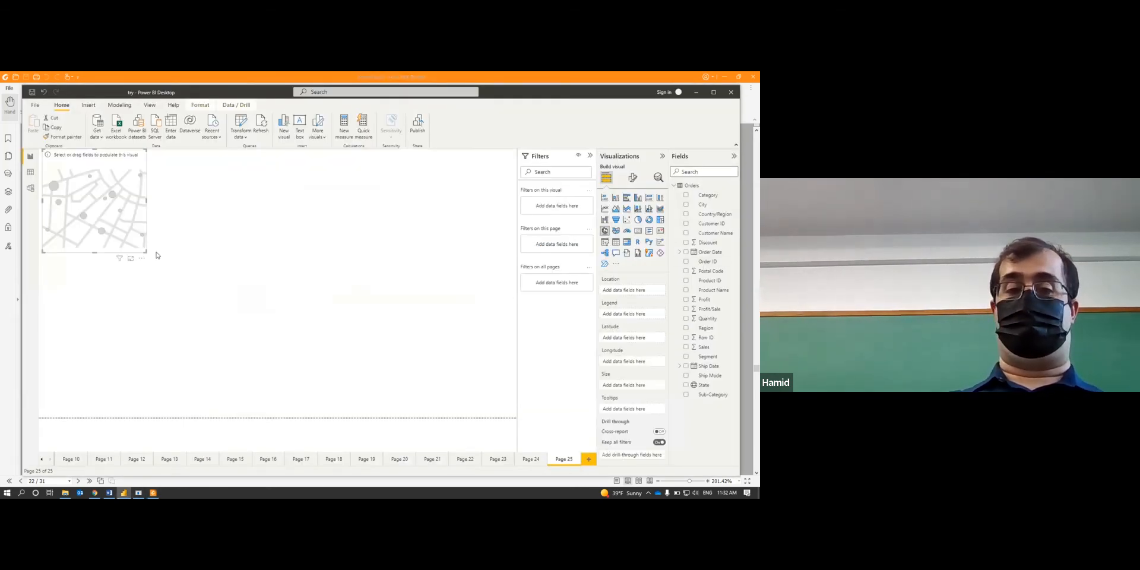
drag(146, 248, 315, 365)
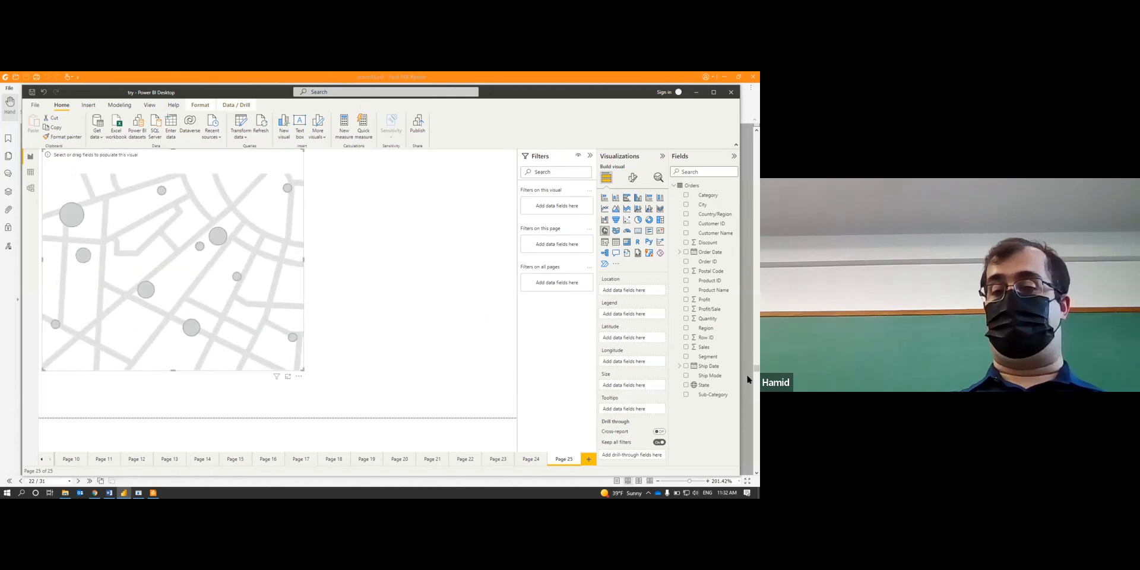
Use State as the map's location and check the State column's data category options.
drag(705, 387, 641, 298)
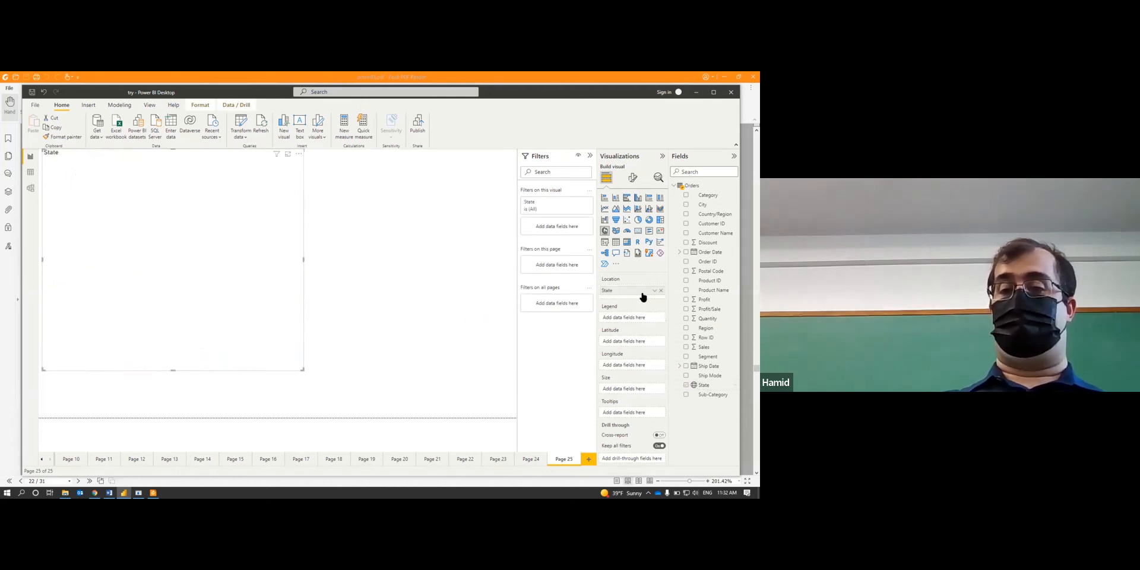
click(705, 387)
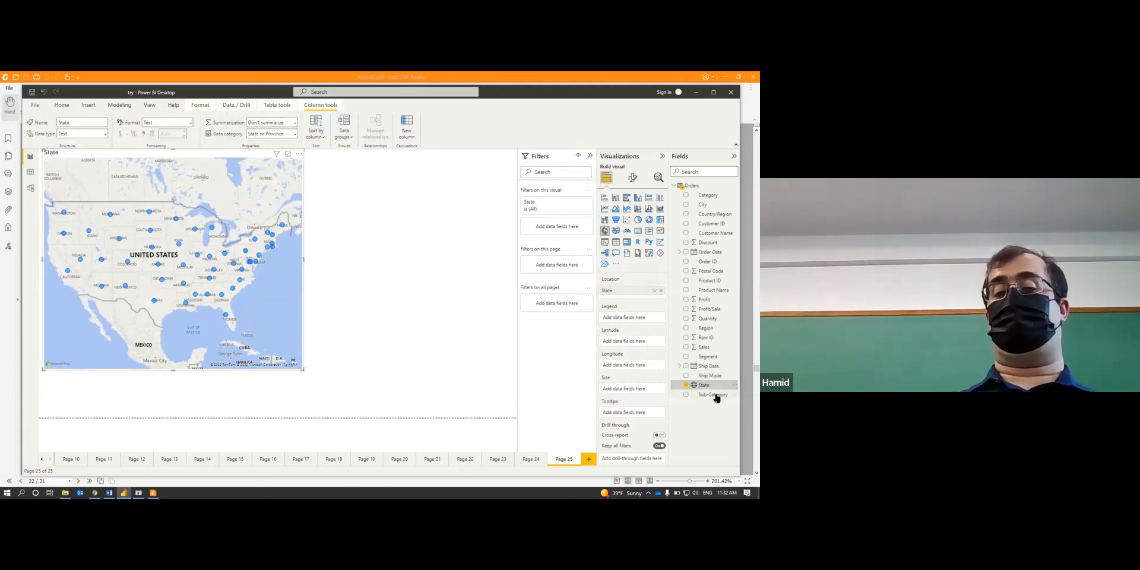
click(295, 135)
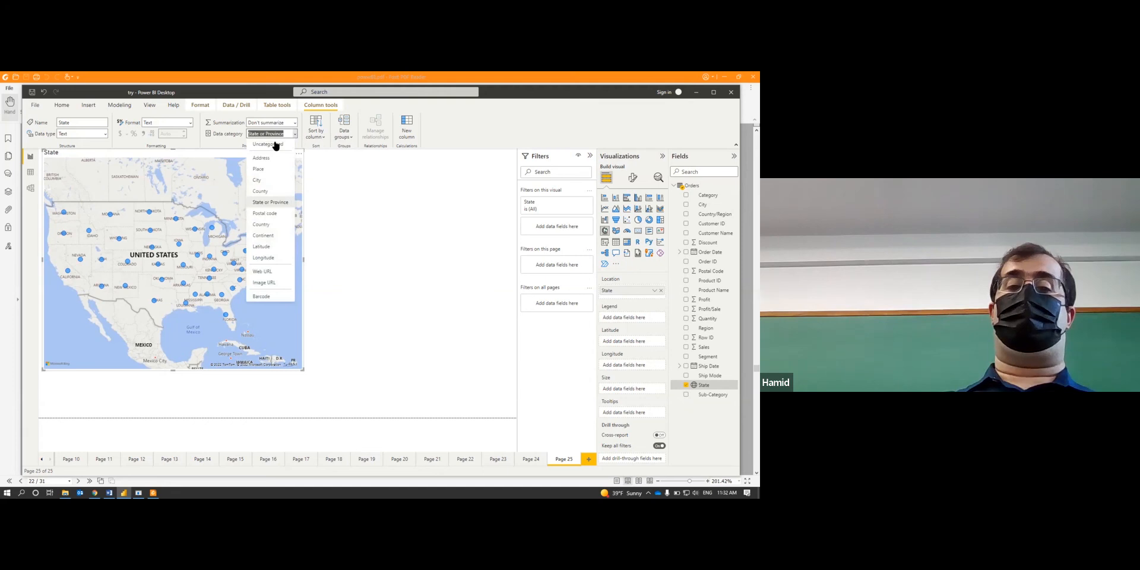
click(473, 275)
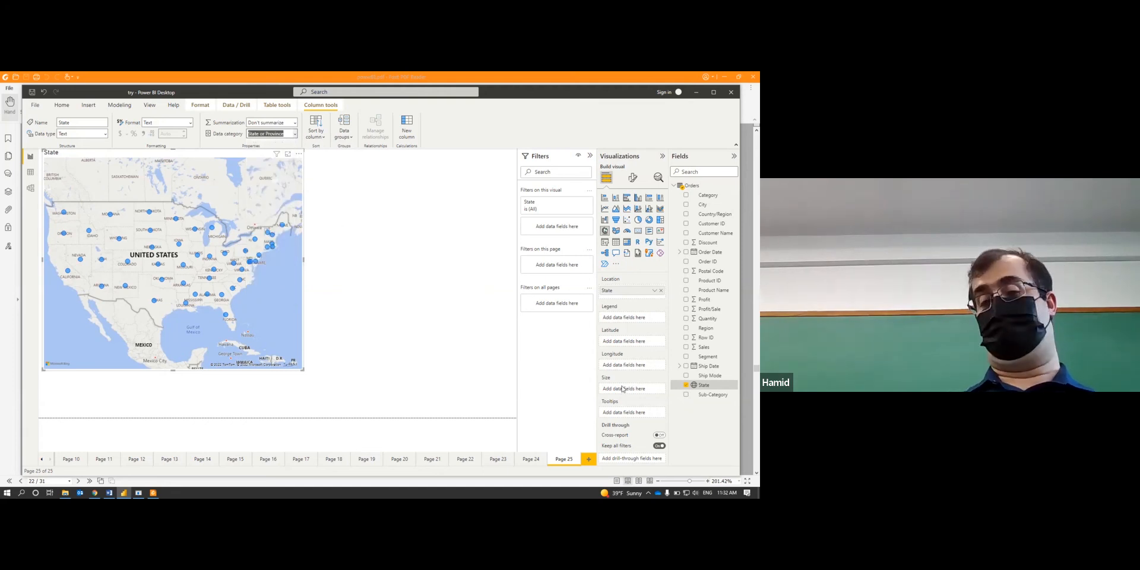
click(712, 450)
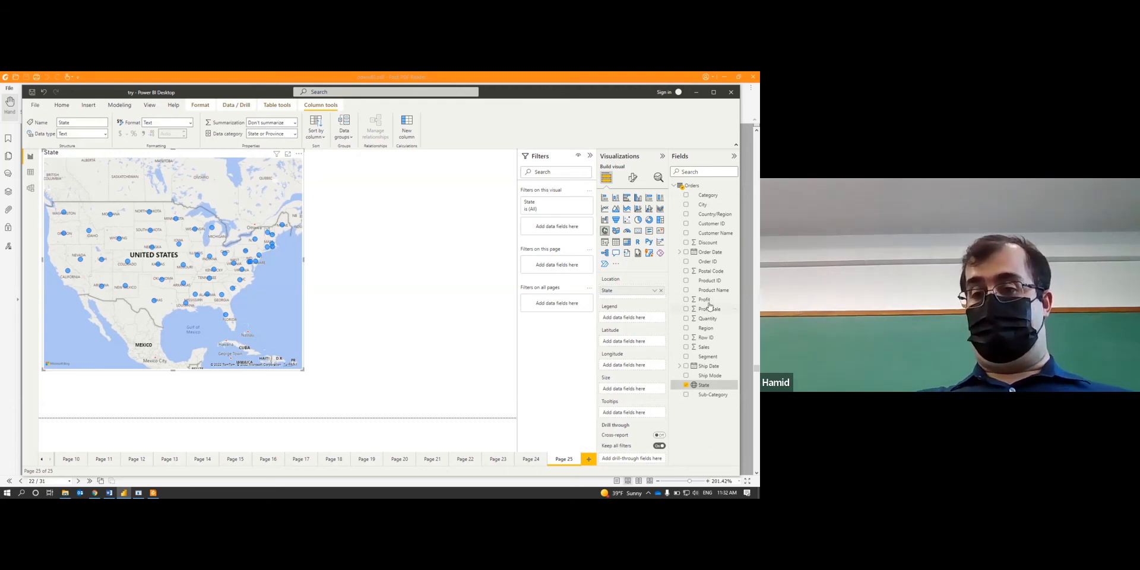
Assign Region as the map's legend and Sales as its bubble size, and move the map lower on the page.
drag(706, 327, 633, 323)
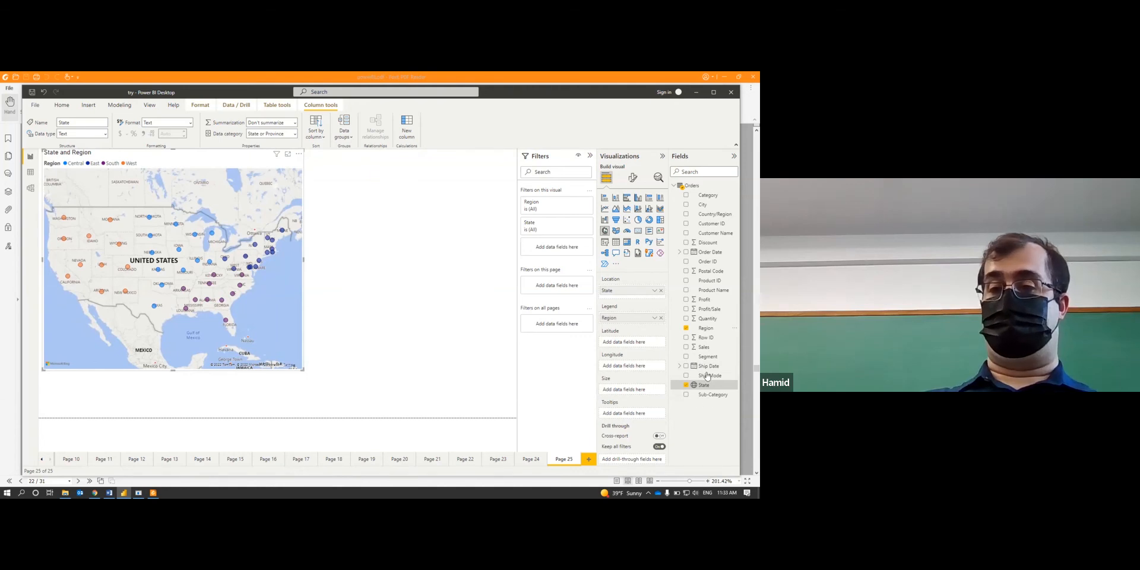
drag(703, 348, 632, 388)
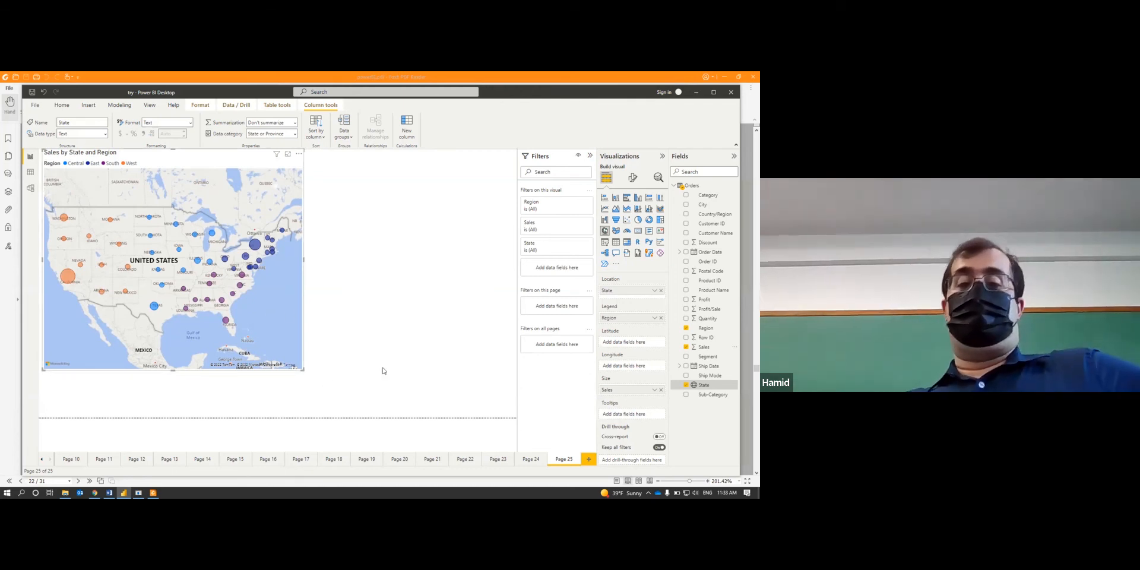
drag(237, 161, 233, 207)
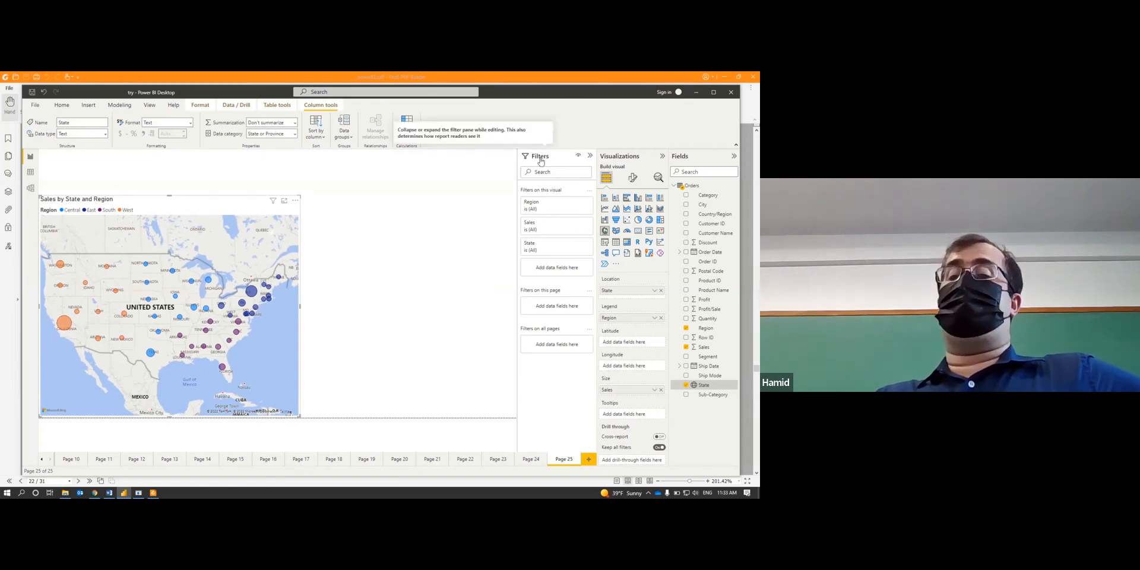
click(578, 224)
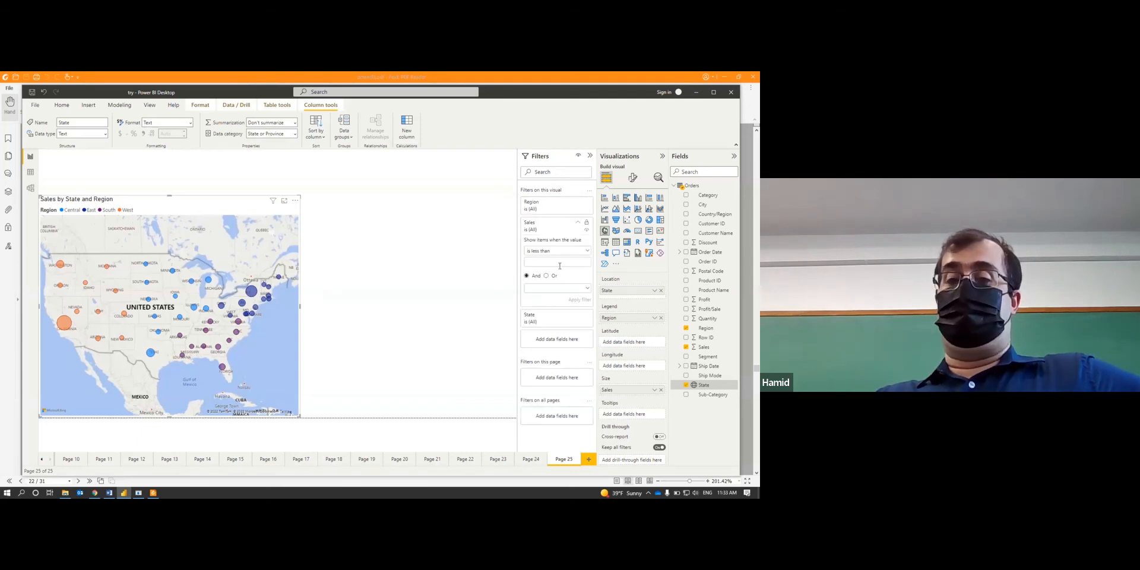
click(587, 252)
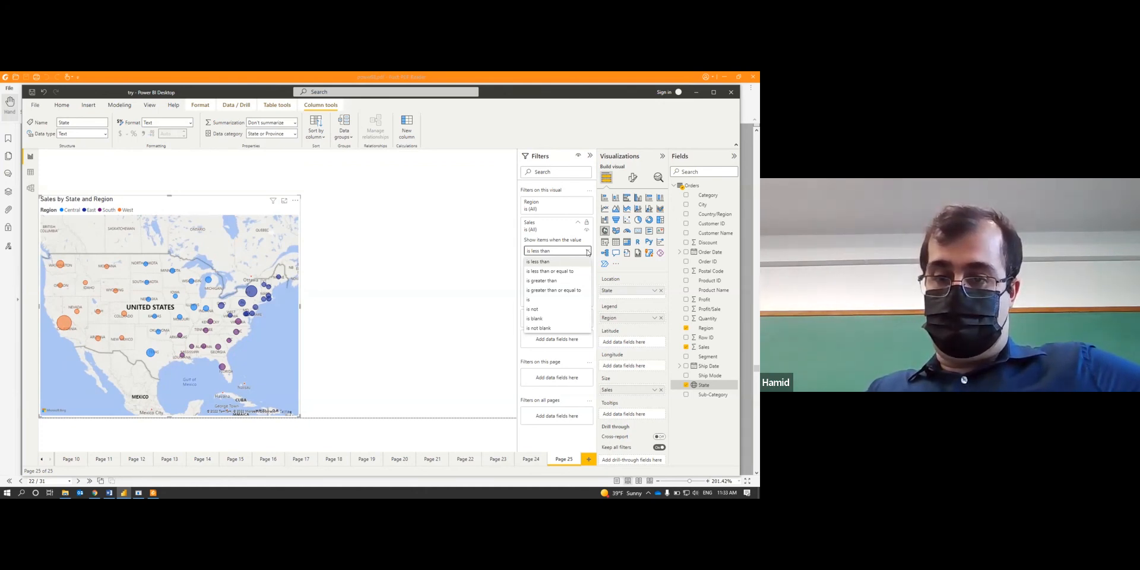
click(587, 252)
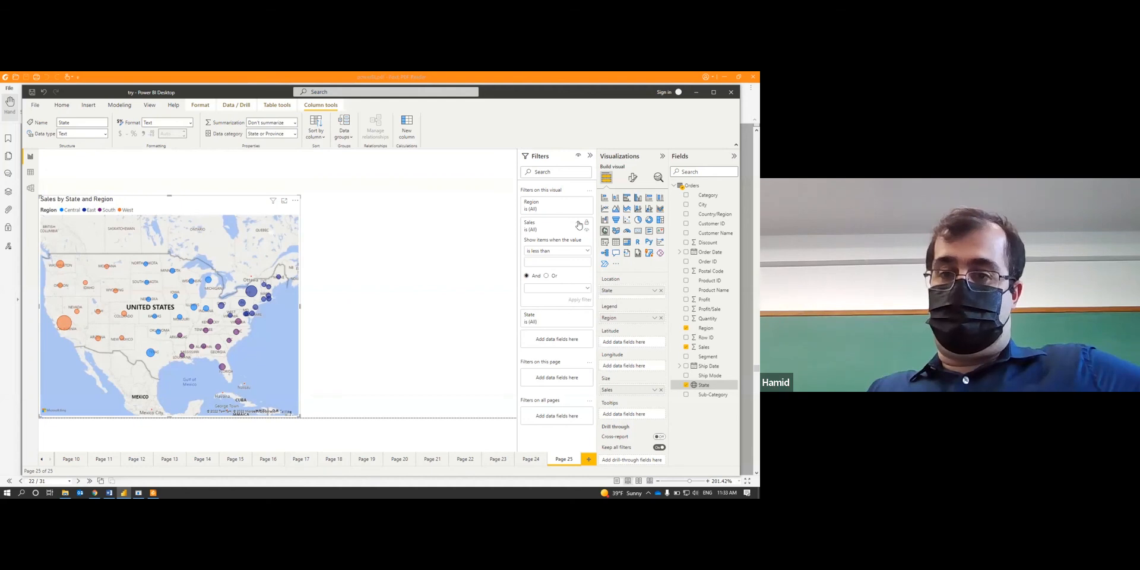
click(577, 224)
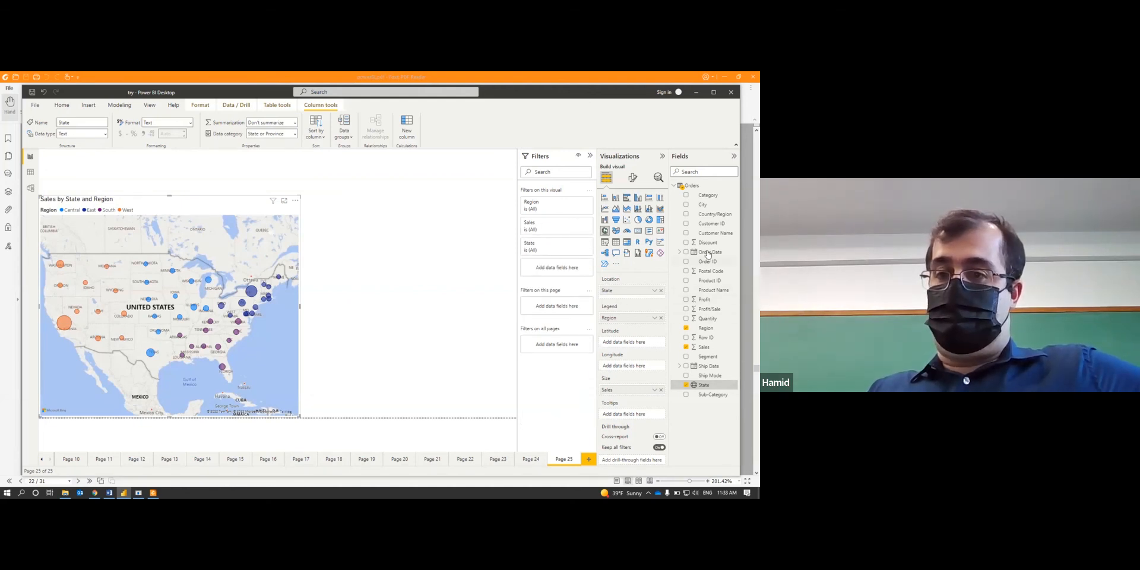
Try to limit the map with an additional Sales filter of type Top N, showing the top 5 by Sales.
drag(704, 346, 552, 275)
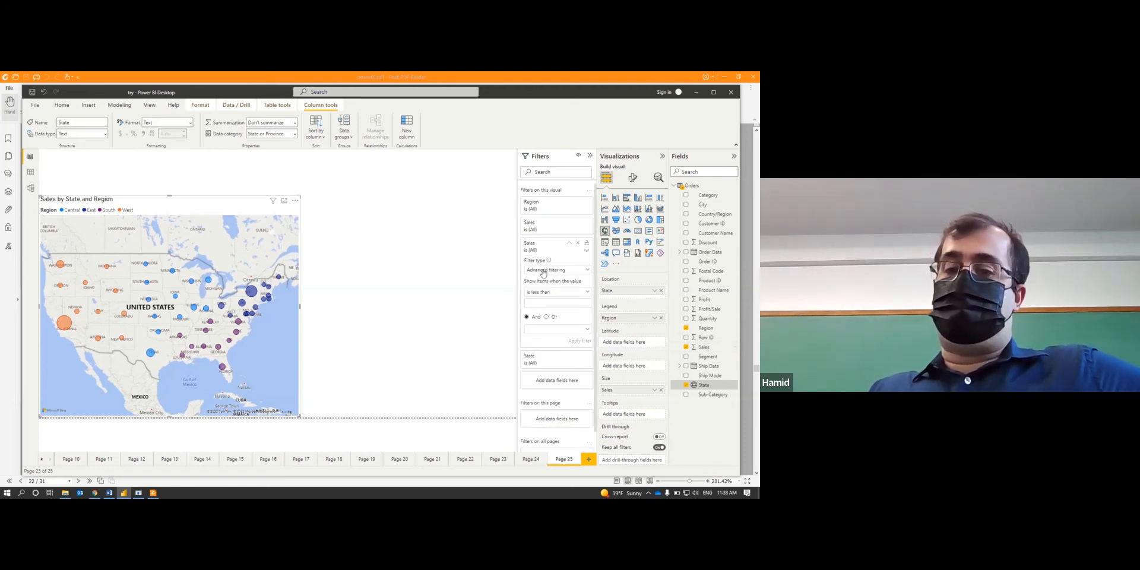
click(588, 292)
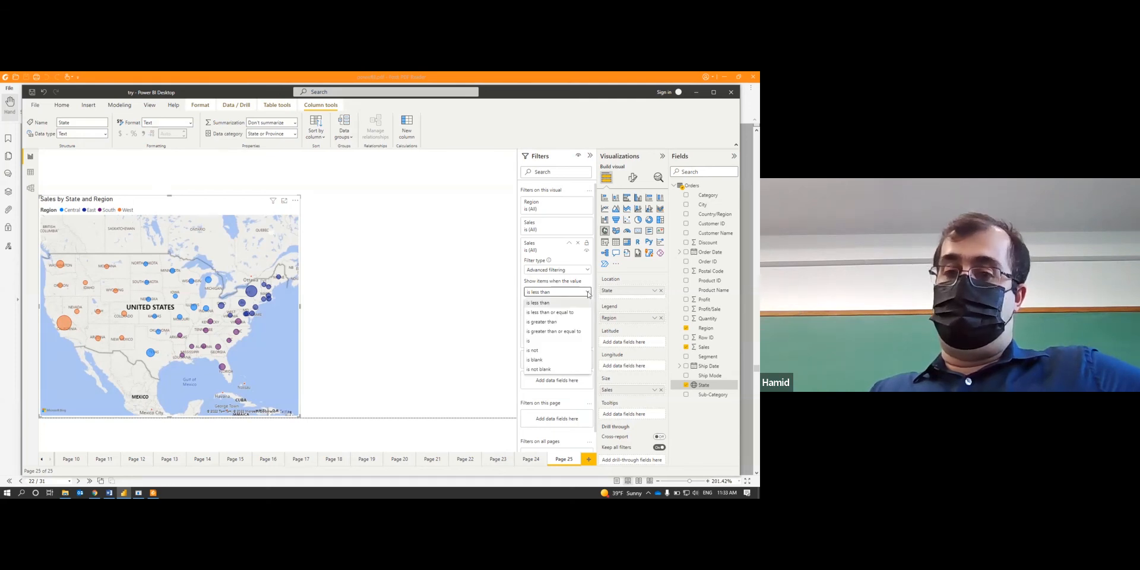
click(588, 294)
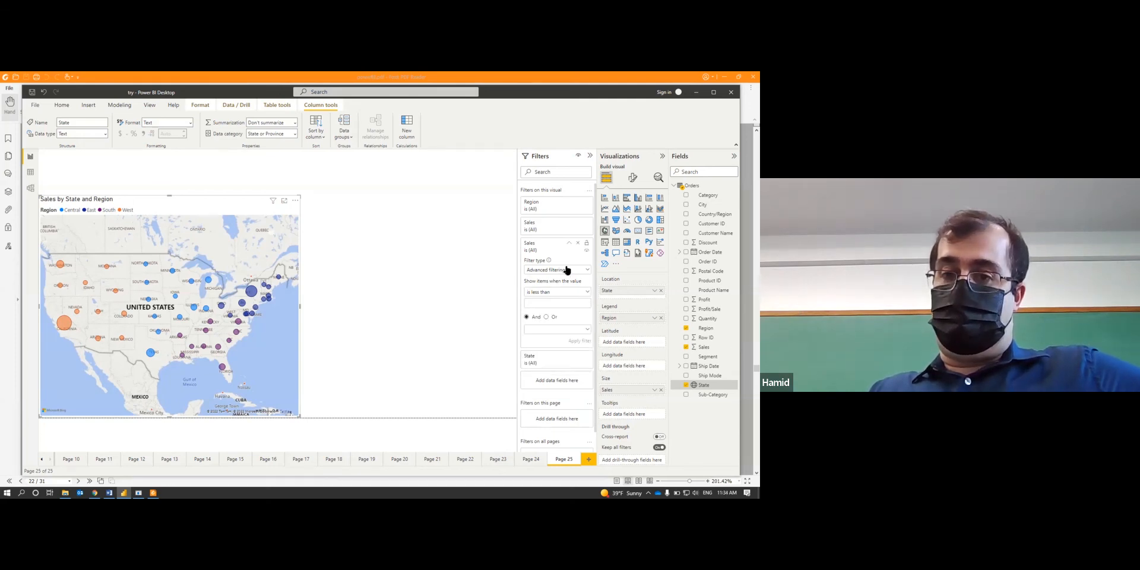
click(568, 271)
click(545, 300)
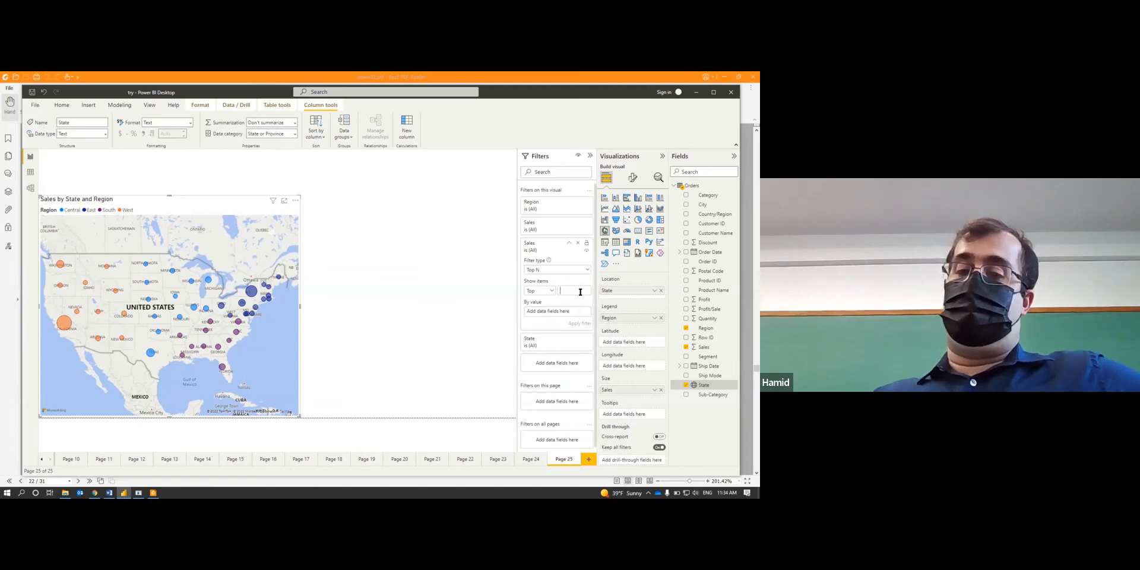
text(5)
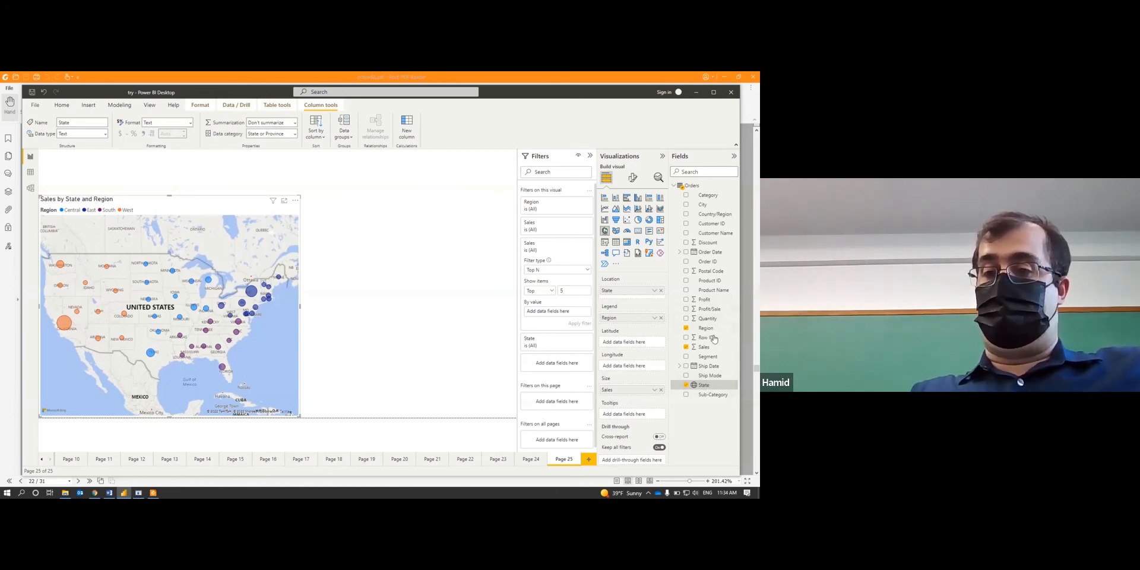
drag(694, 349, 561, 311)
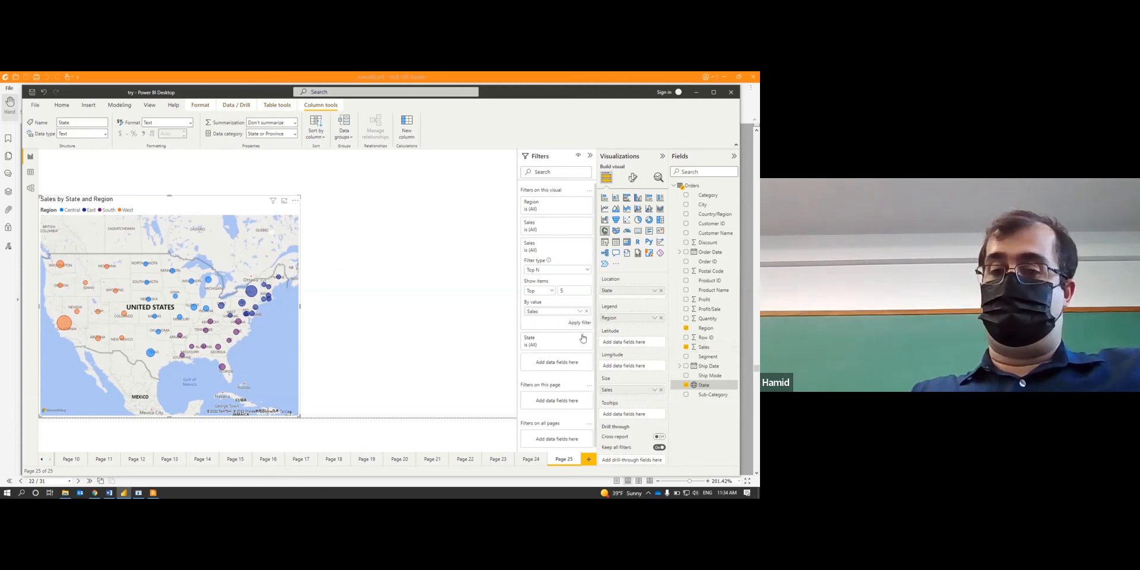
click(583, 323)
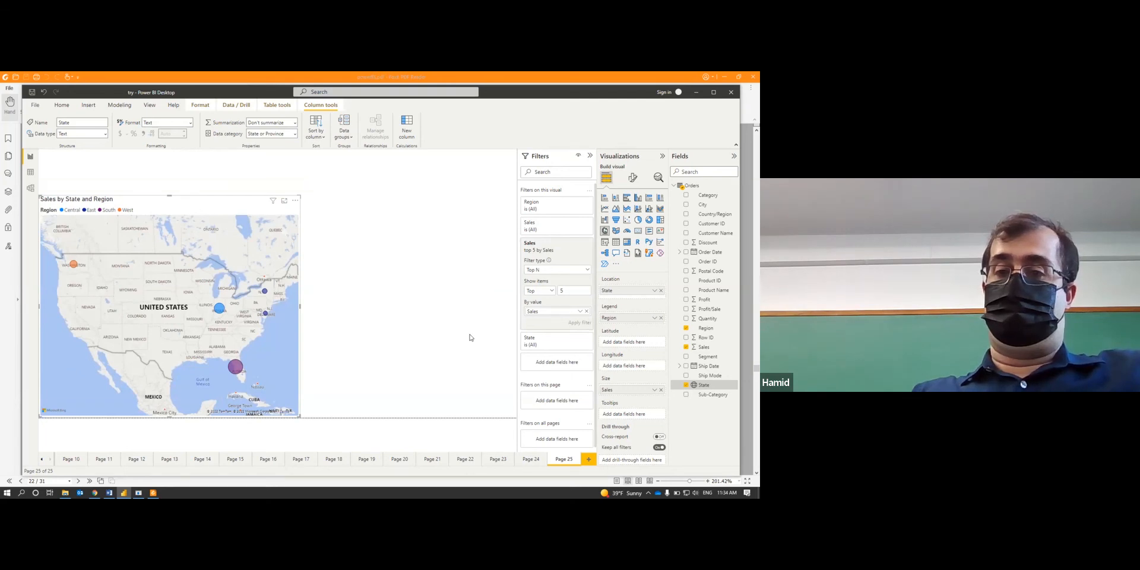
Clear the top 5 Sales filter and remove it from the map's filters.
click(578, 250)
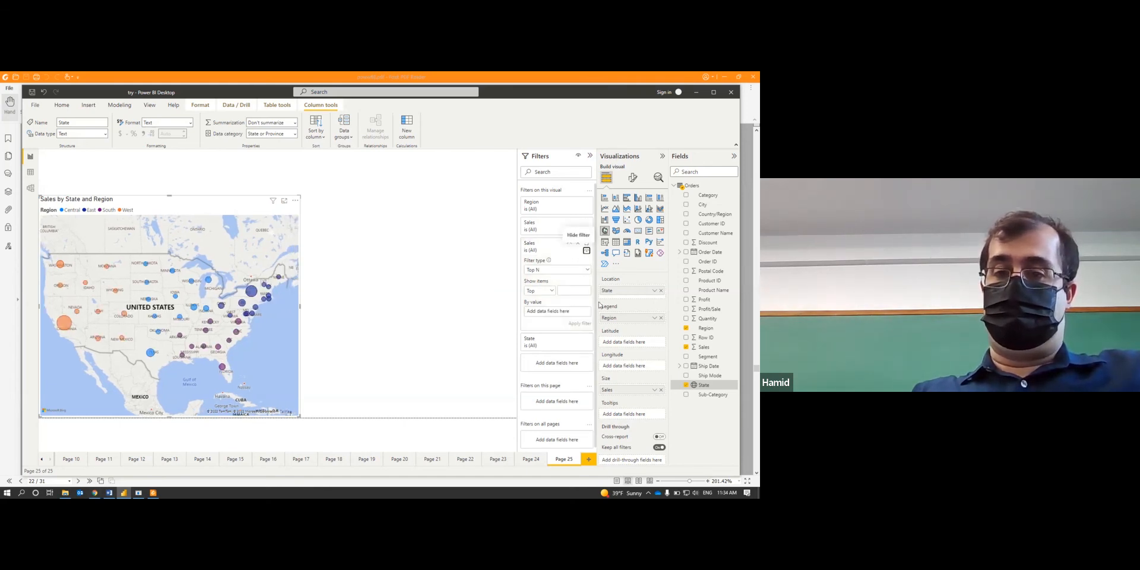
click(578, 244)
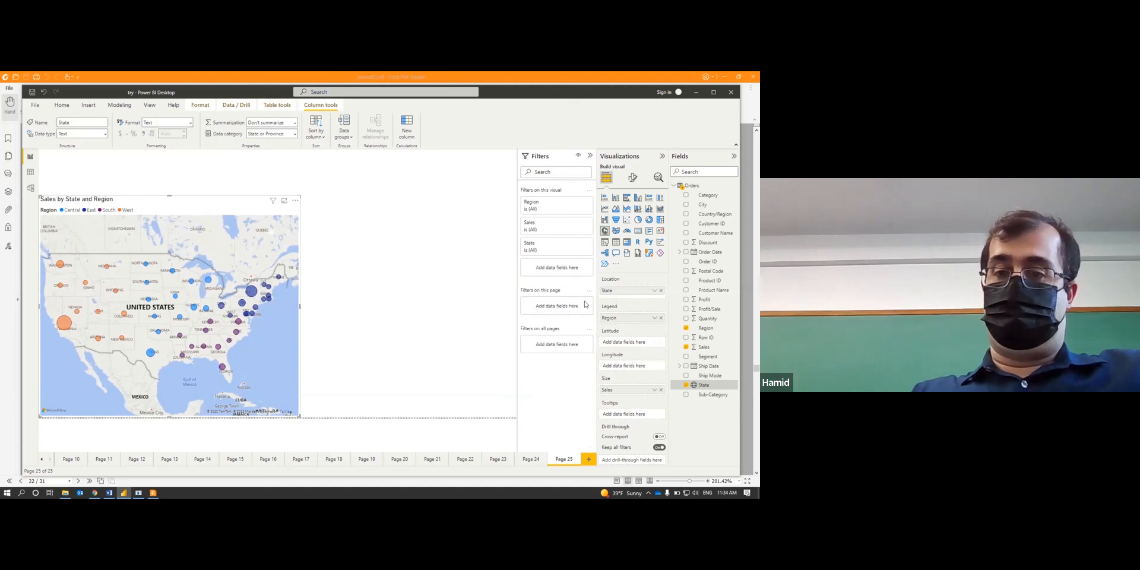
Check the condition options offered by the map's Sales filter.
click(578, 224)
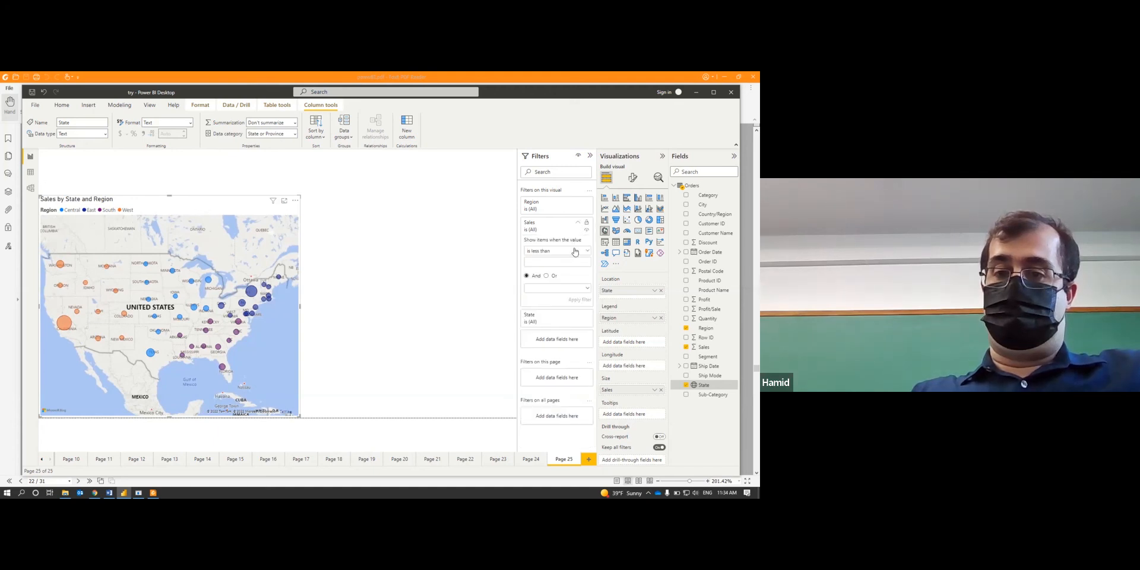
click(575, 252)
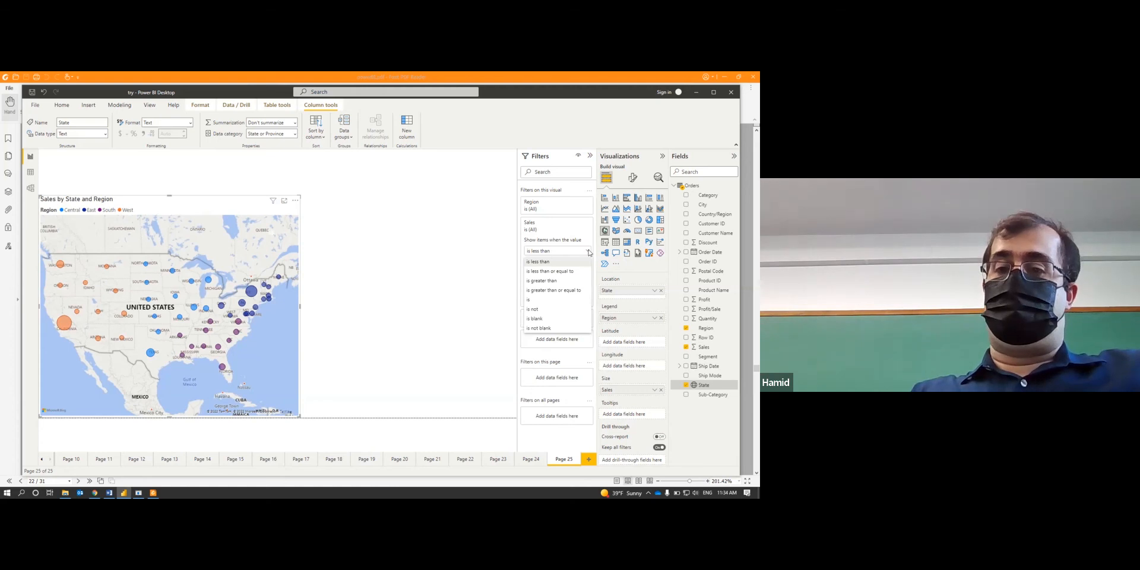
click(589, 253)
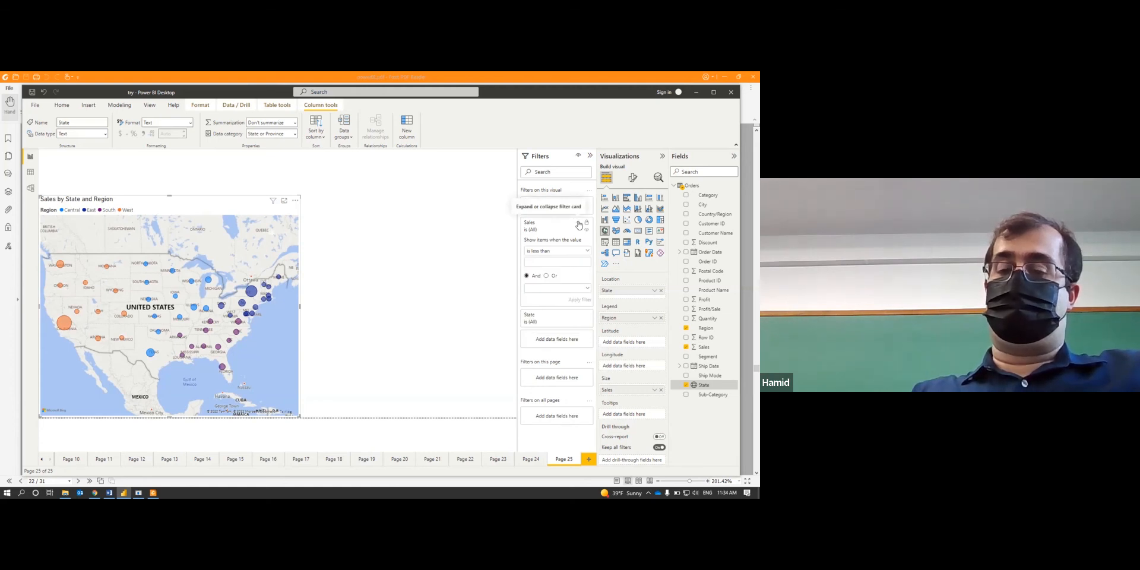
click(578, 225)
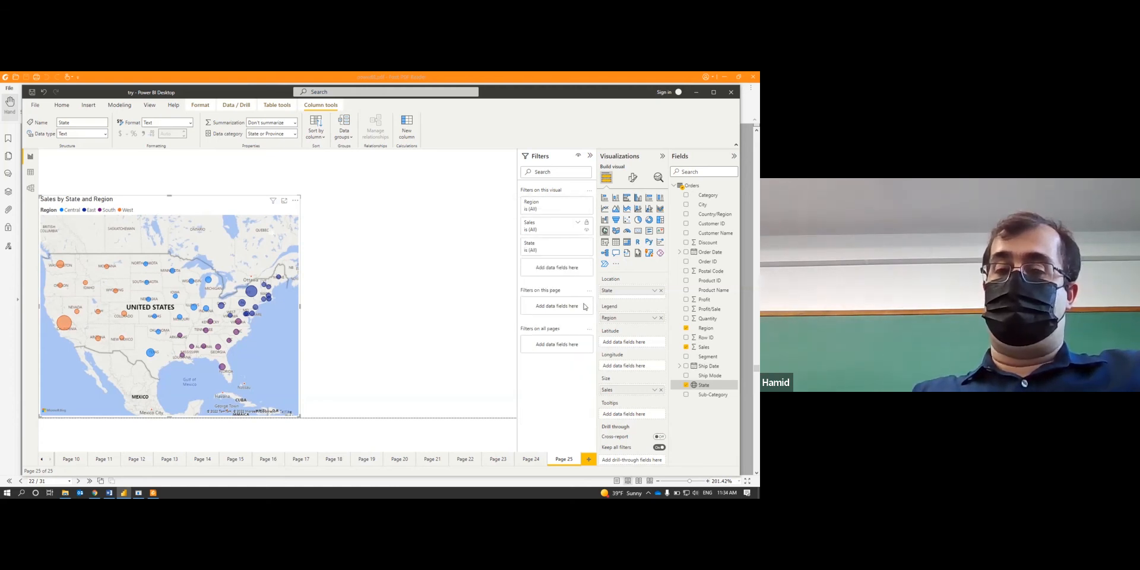
Filter the map's State field with the Top N type to show the top 5 by Sales, and apply it.
click(576, 244)
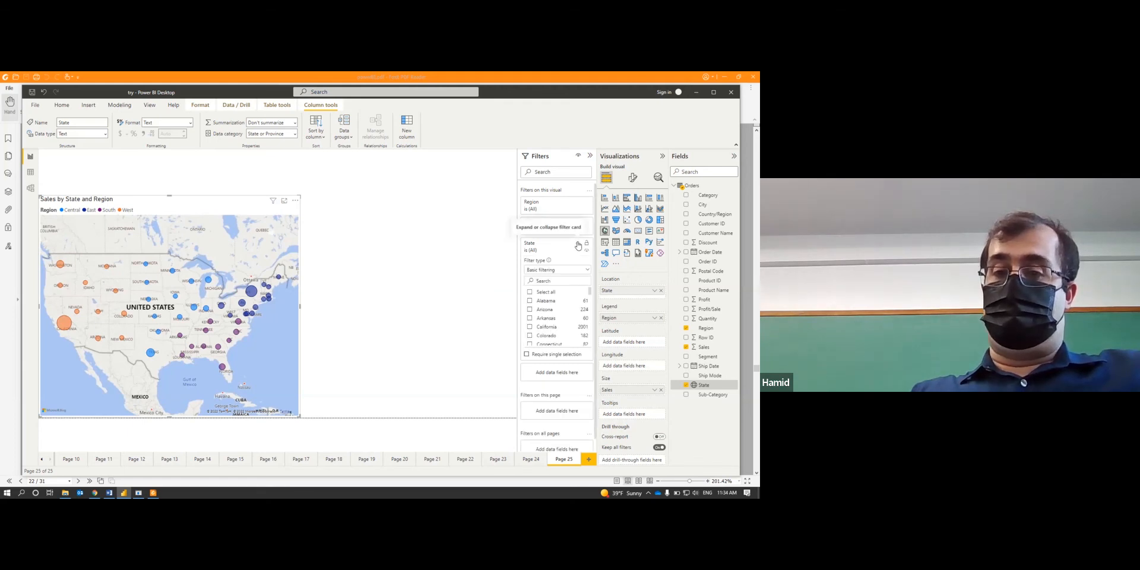
click(588, 270)
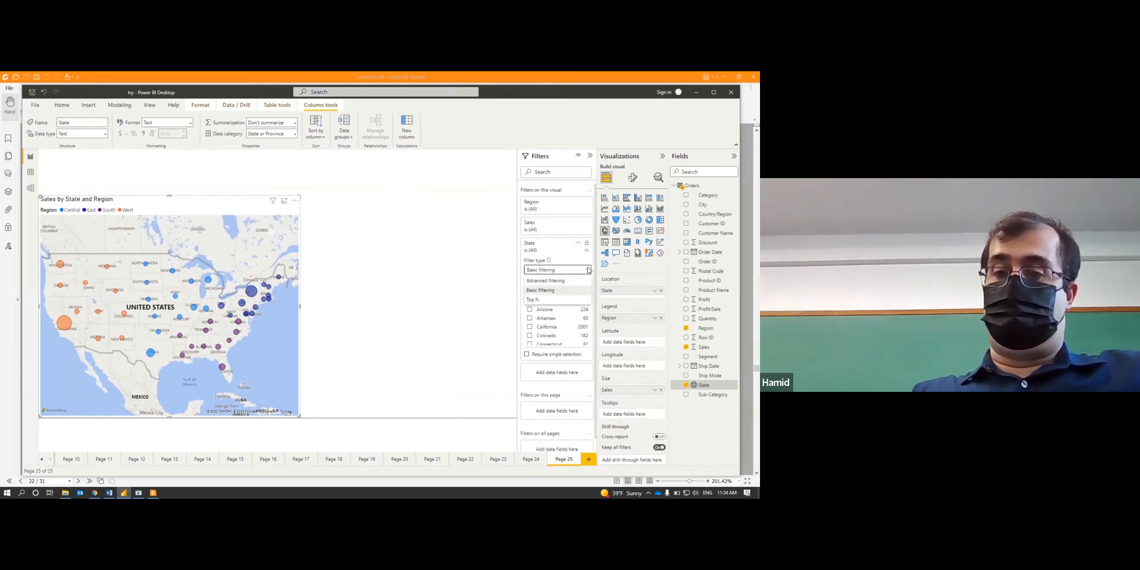
click(552, 300)
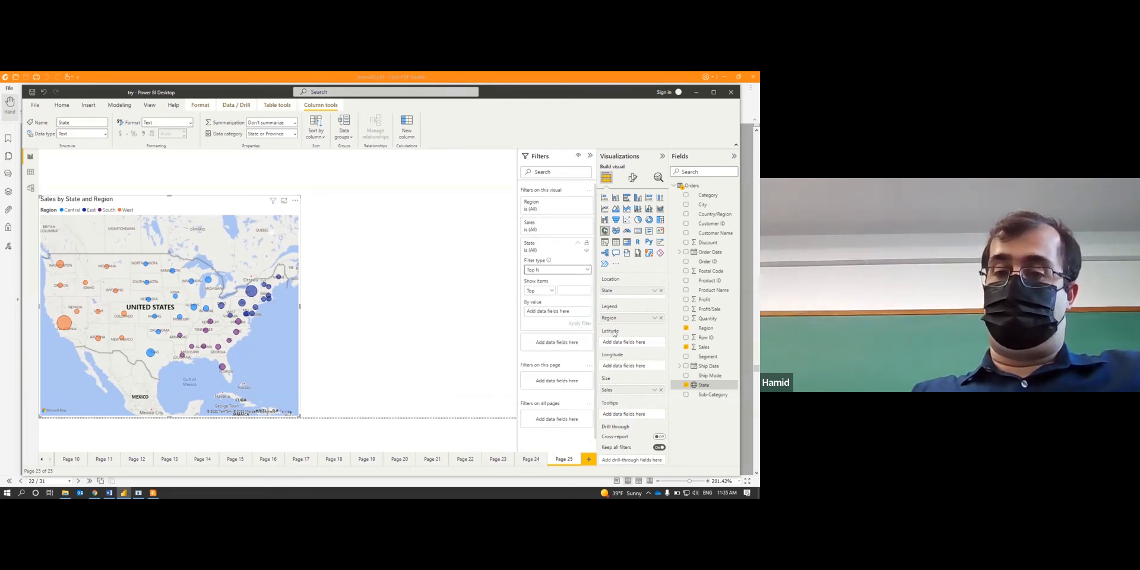
click(575, 291)
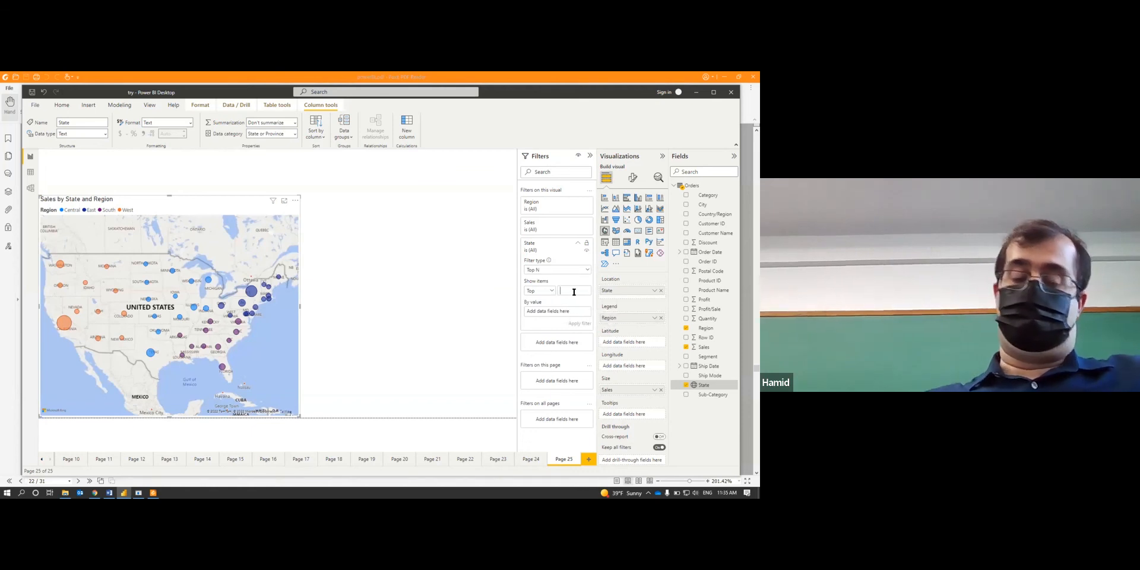
text(5)
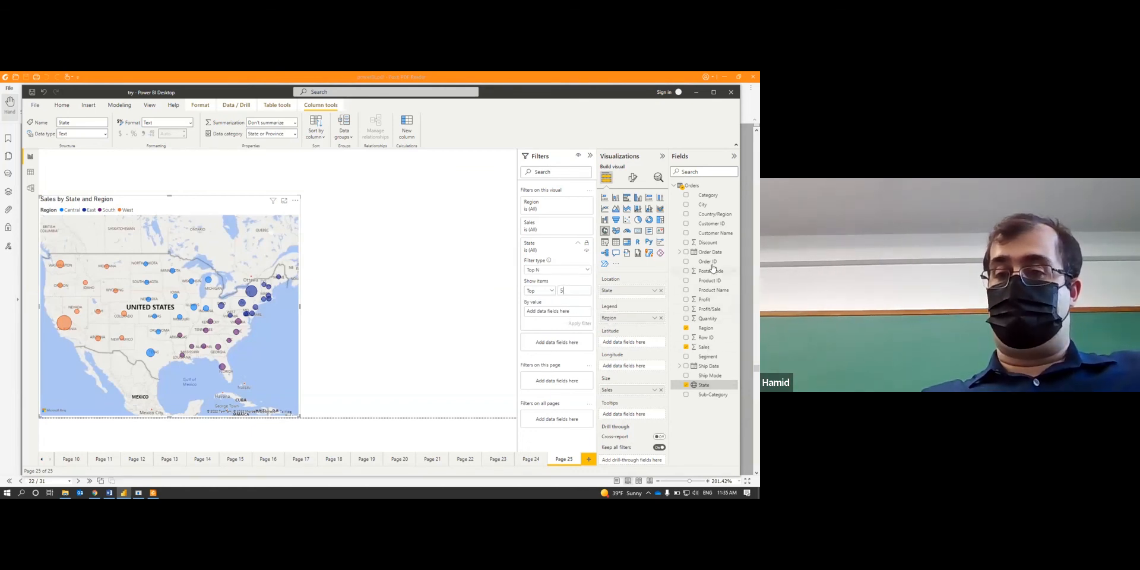
drag(705, 347, 564, 312)
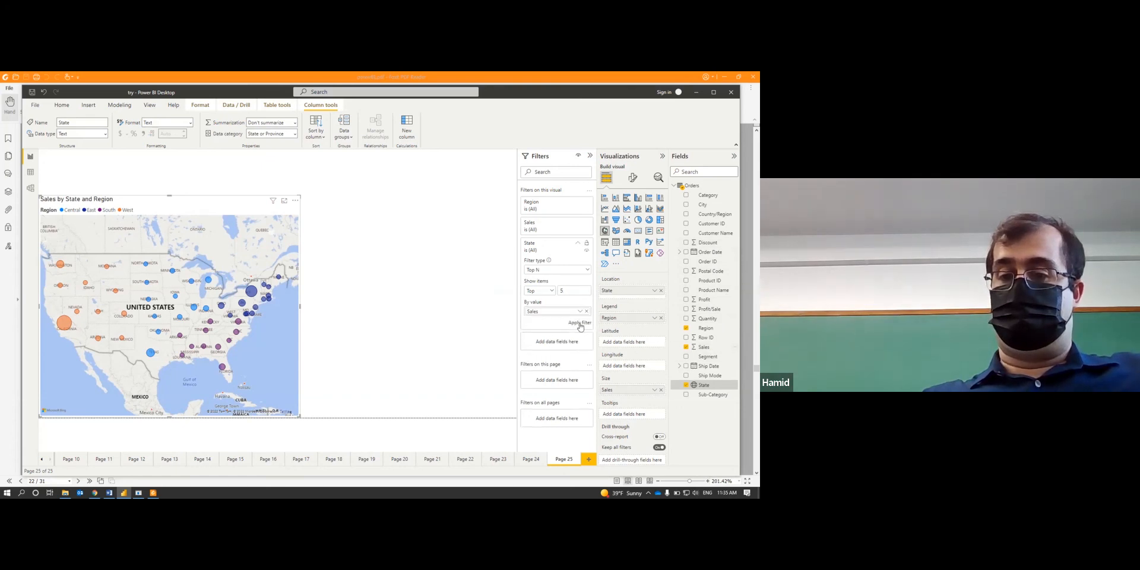
click(579, 322)
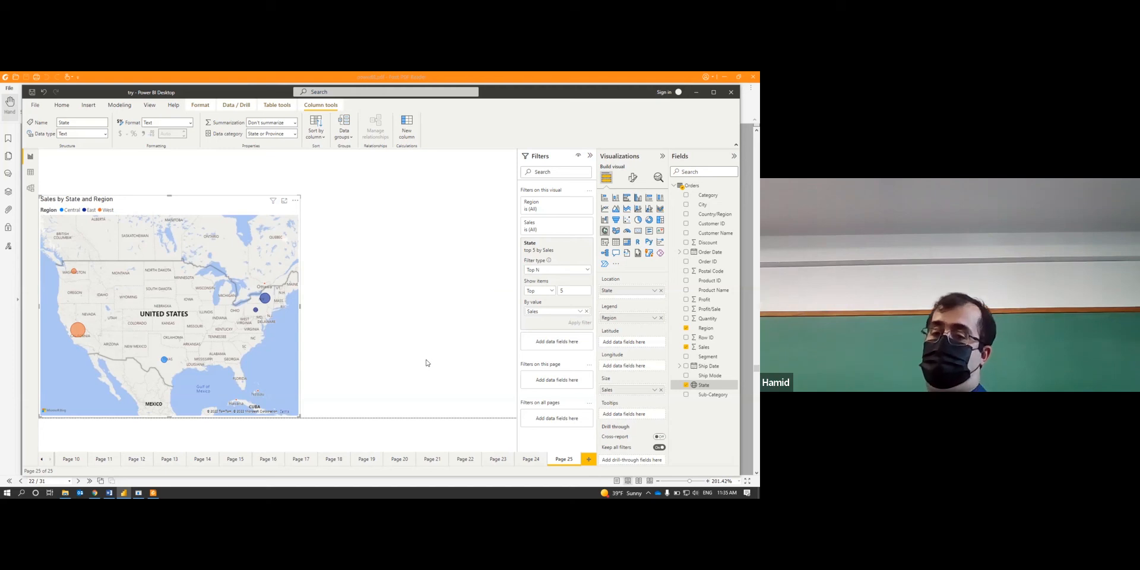
Resize the map to be slightly wider and shorter, leaving more room above it for cards.
click(300, 199)
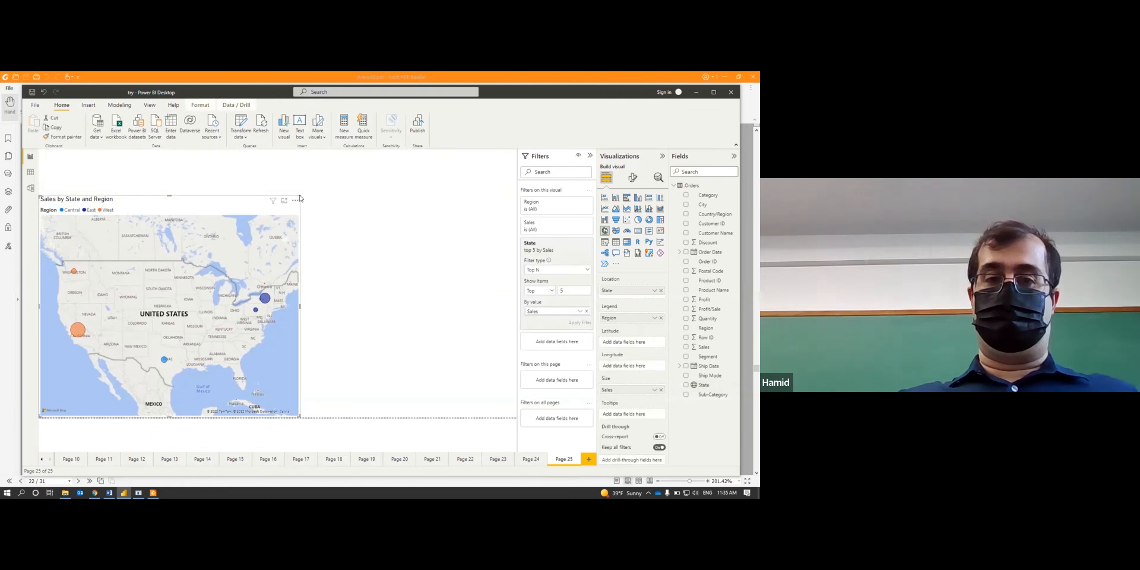
drag(300, 198, 324, 229)
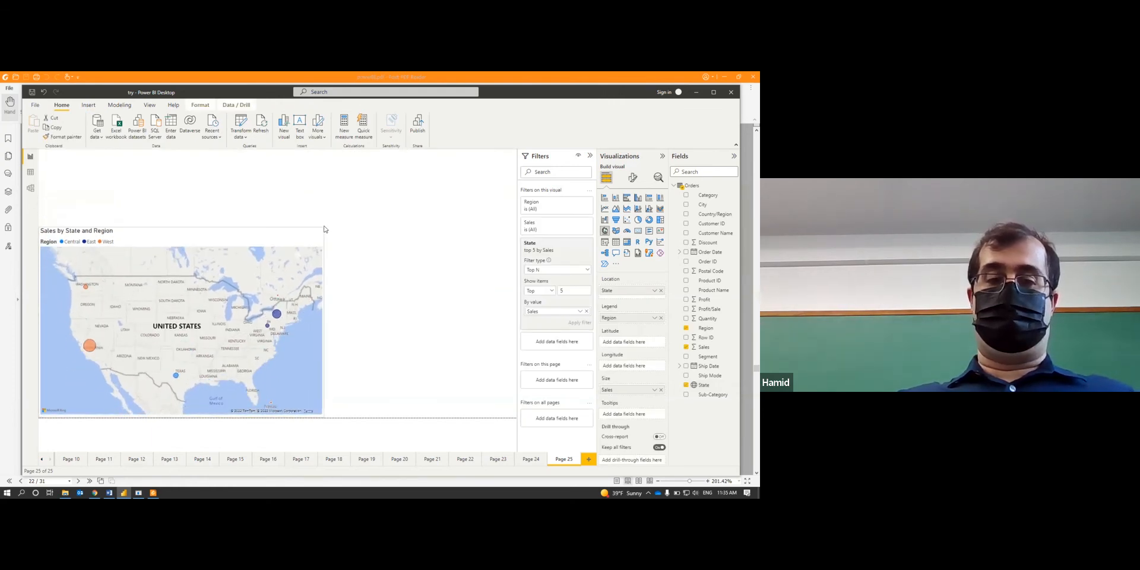
click(380, 330)
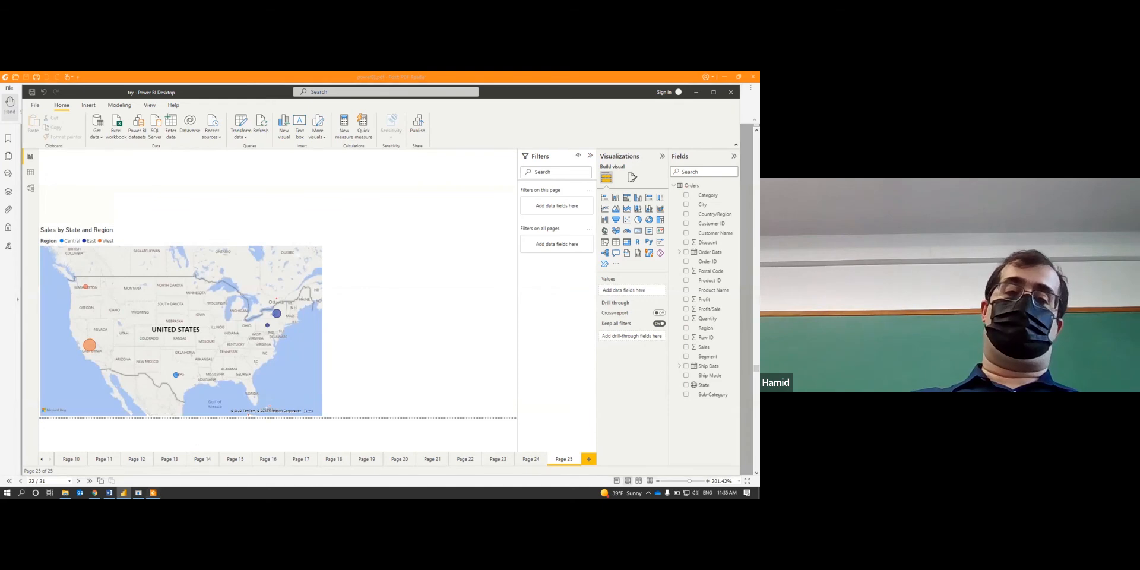
Consult the card instructions in the PDF guide and add a small Profit card in Power BI above the map's western part.
click(153, 493)
scroll(290, 403, down, 10)
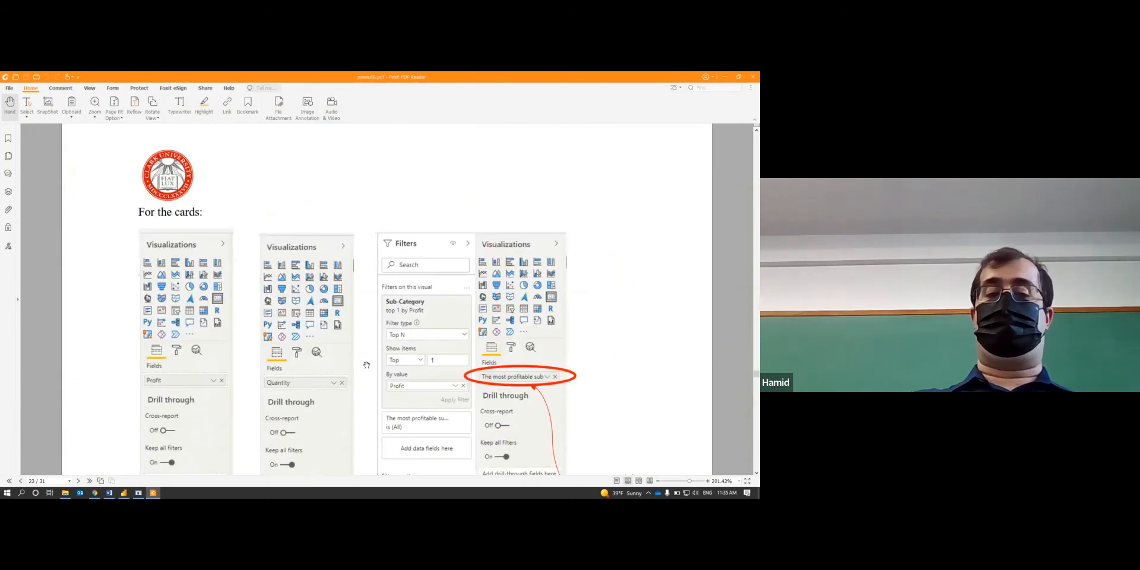
scroll(426, 343, up, 10)
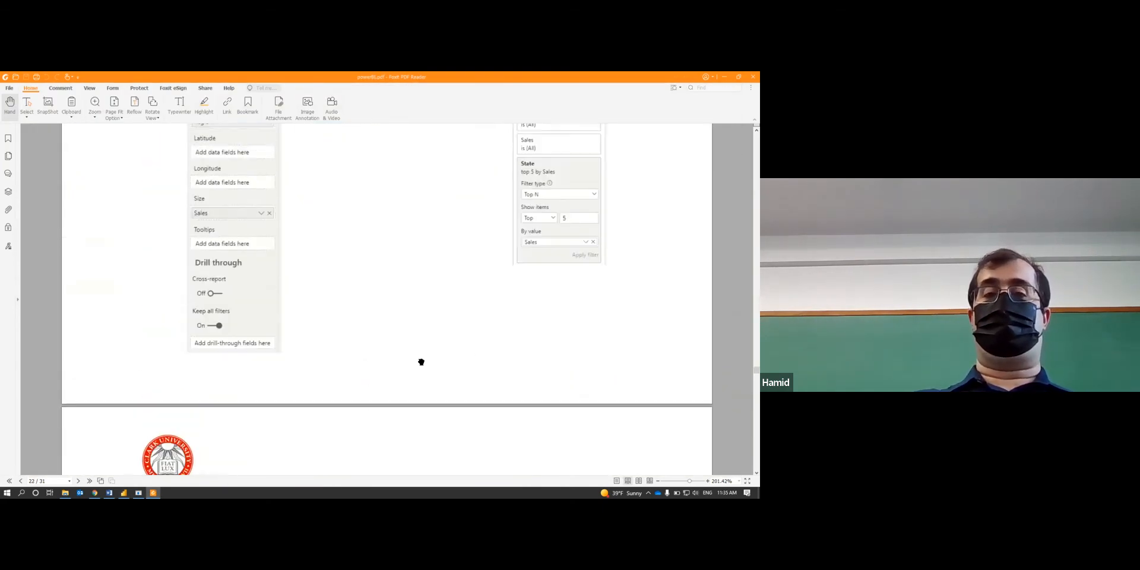
scroll(413, 361, up, 3)
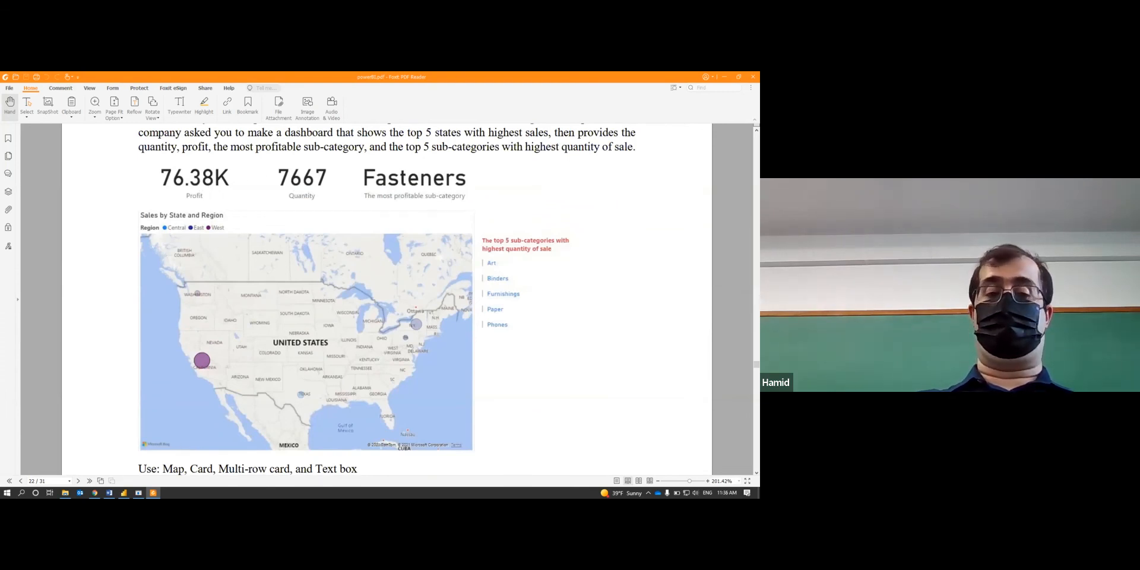
click(124, 493)
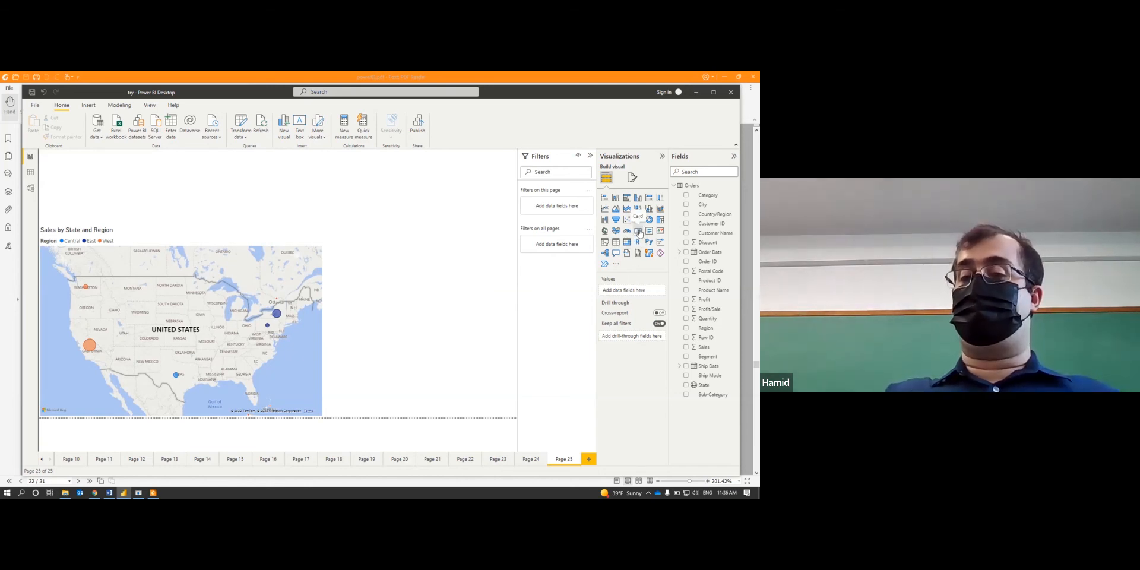
click(638, 233)
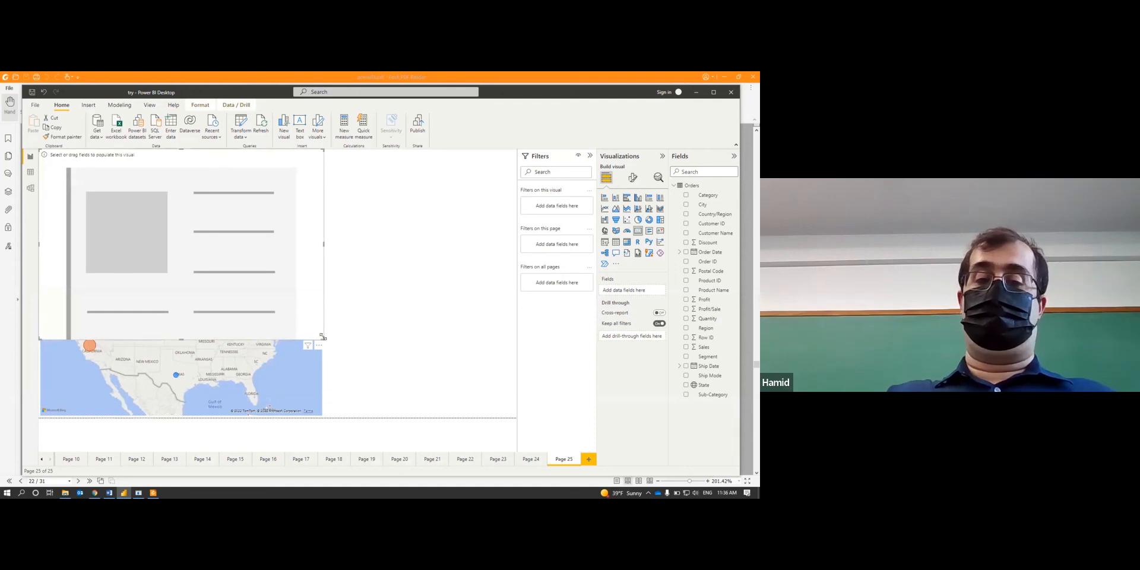
drag(321, 337, 135, 223)
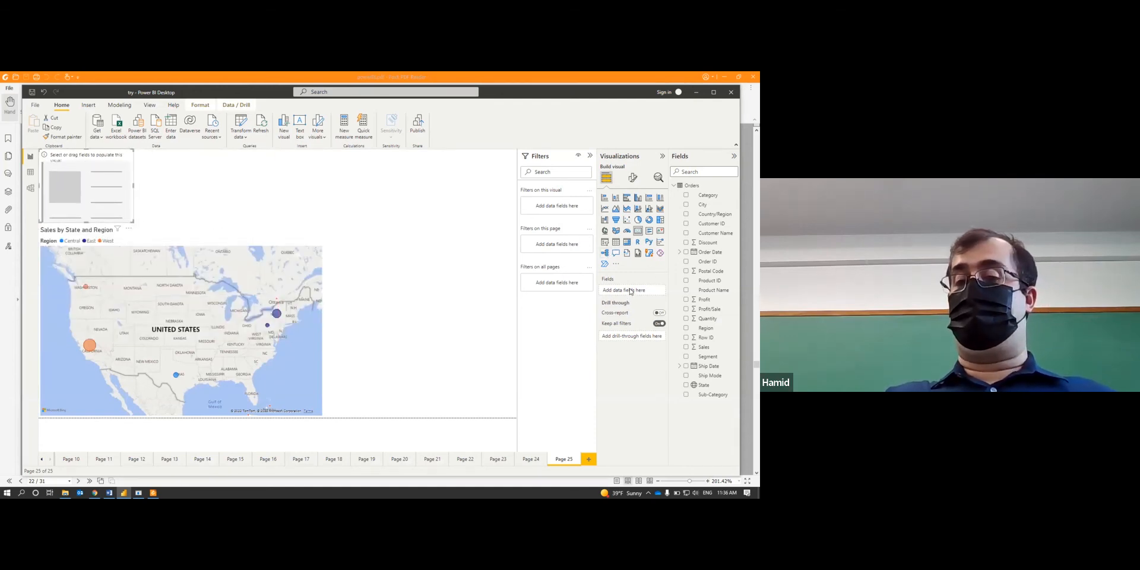
drag(726, 299, 629, 289)
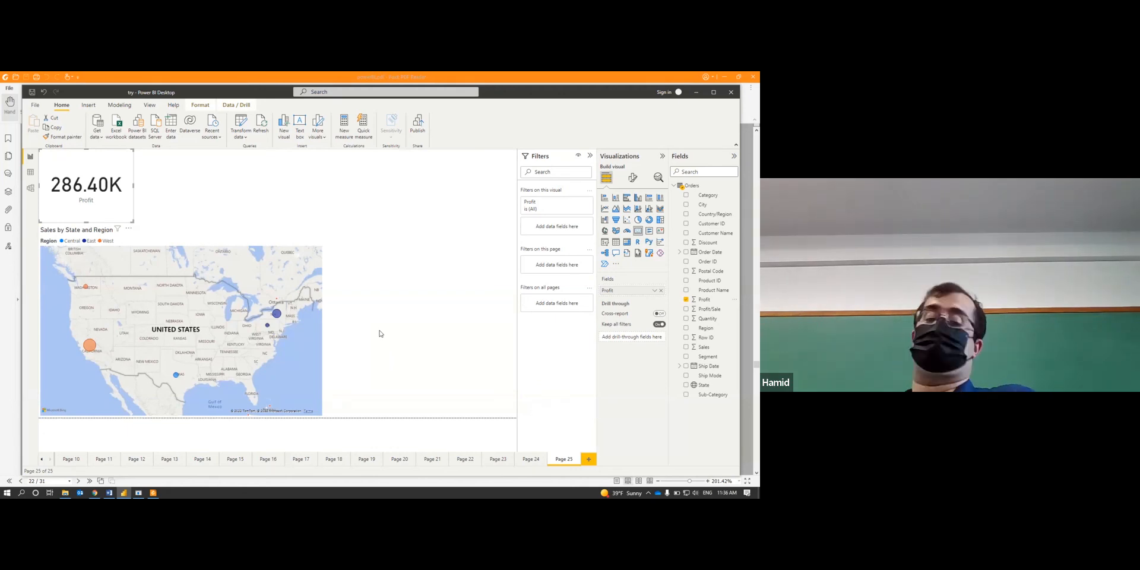
Test how the Profit card responds to the California, Texas and New York bubbles, and compare with the sample dashboard in the PDF guide.
click(91, 347)
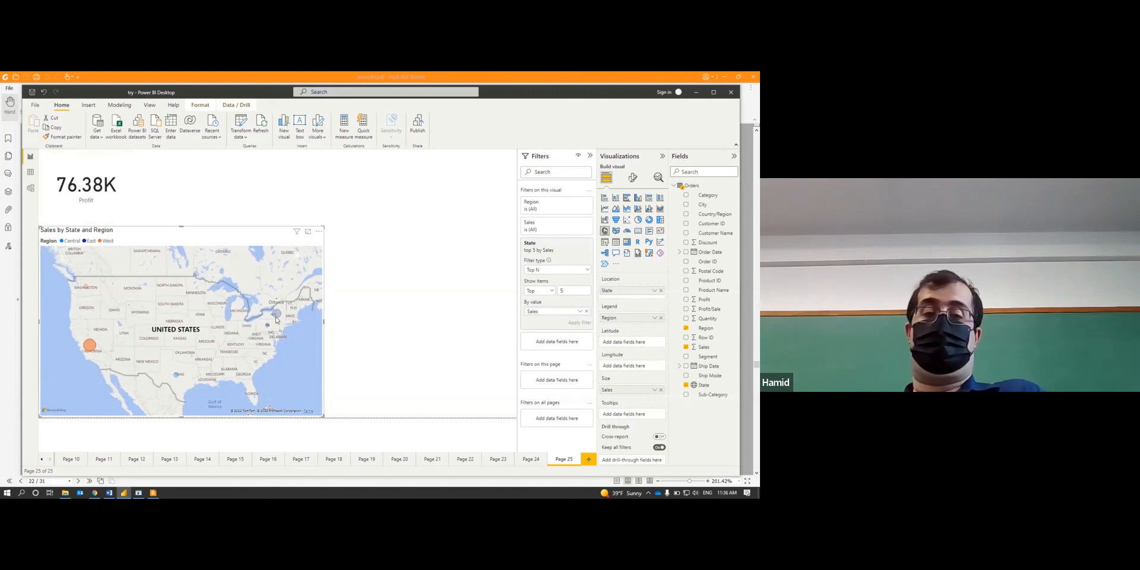
click(176, 376)
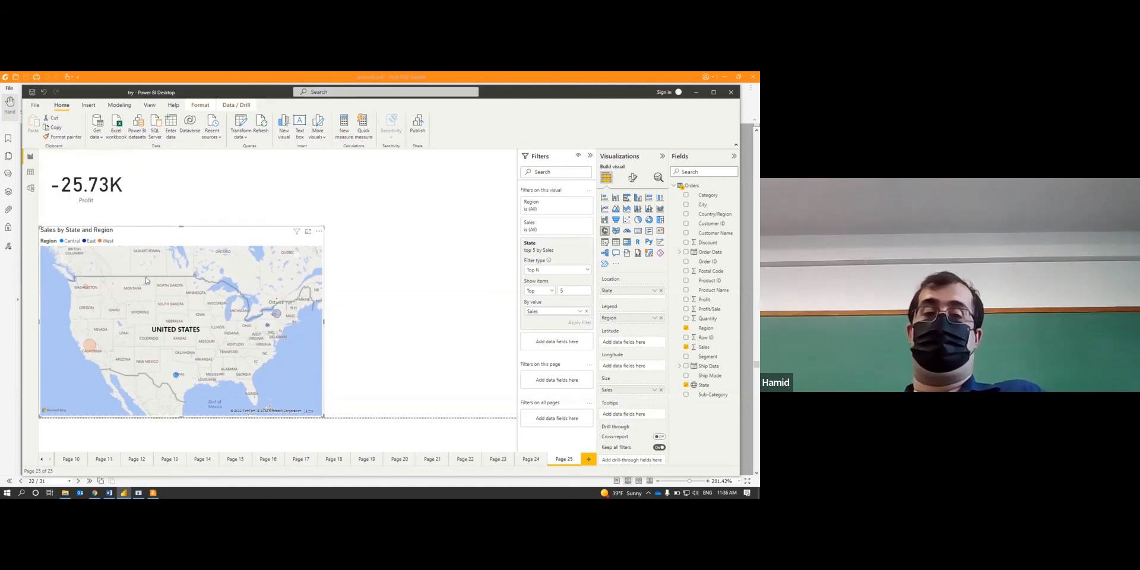
click(277, 314)
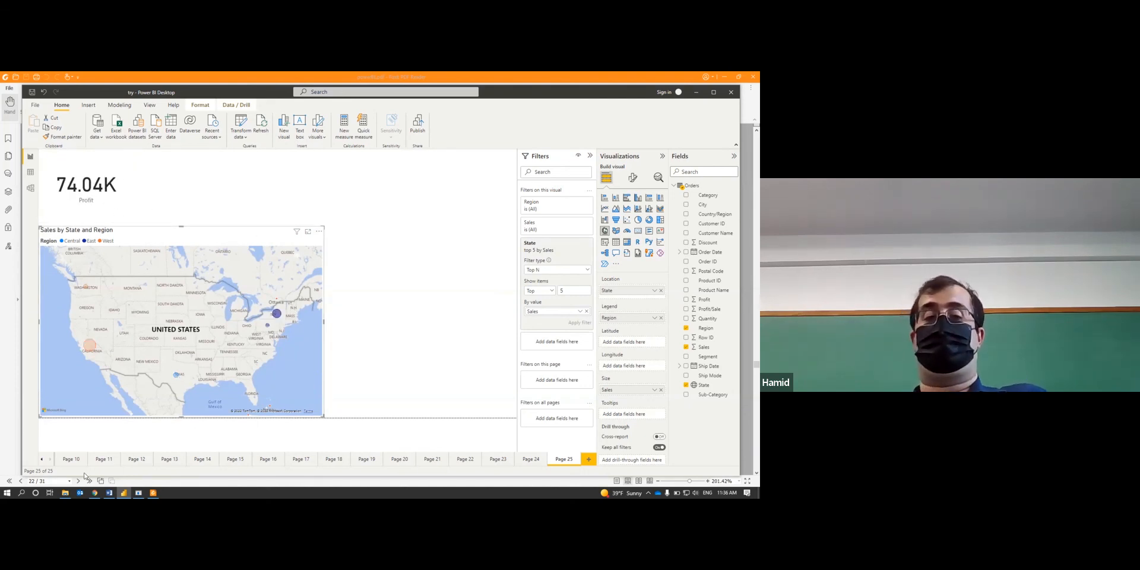
click(340, 376)
key(alt+Tab)
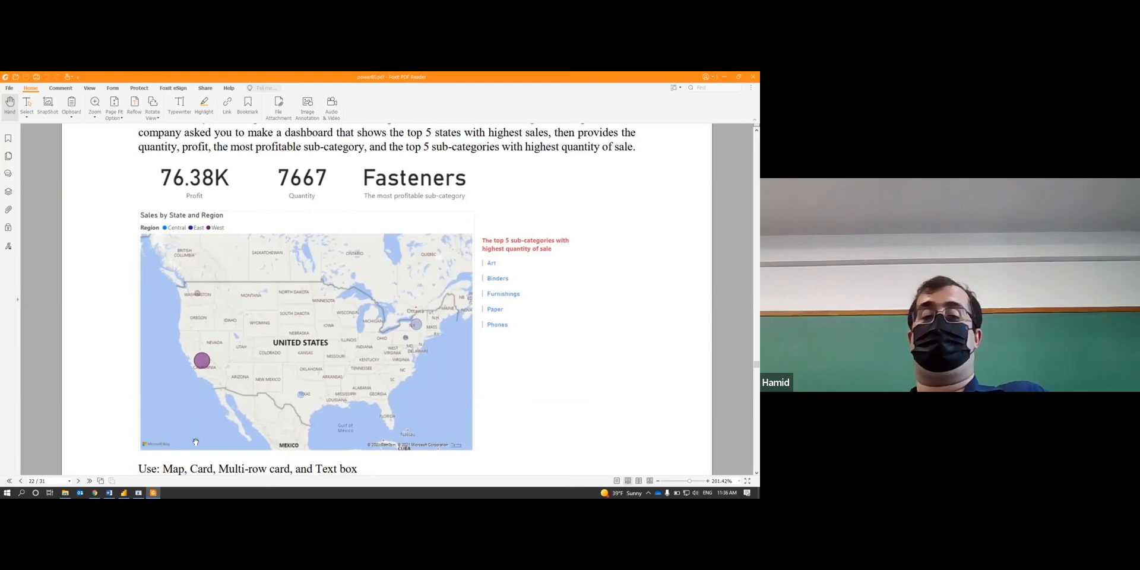
click(123, 493)
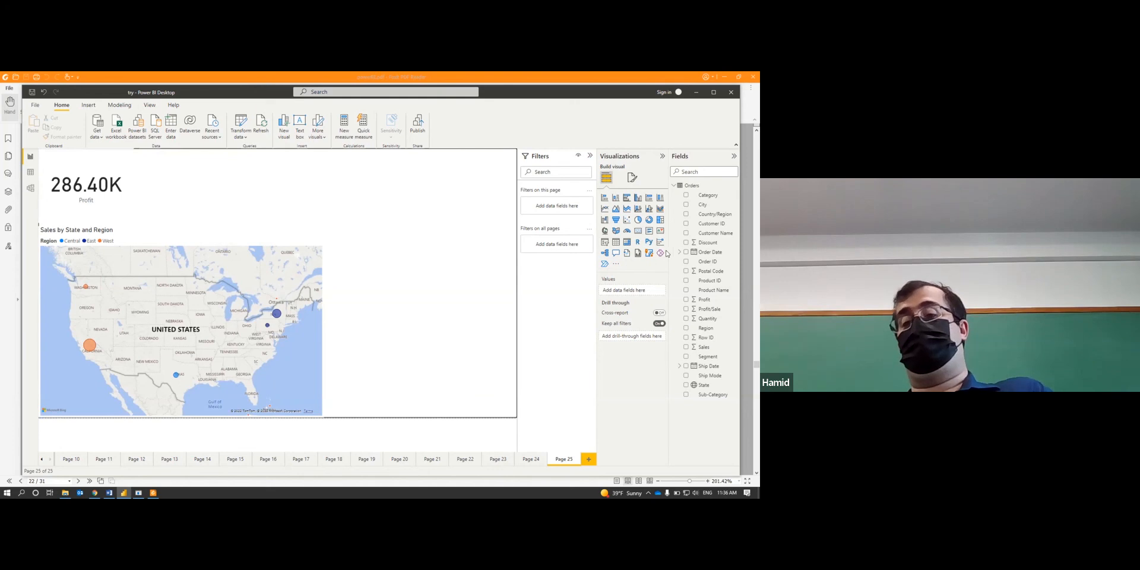
Add a Quantity card beside the Profit card and narrow it to about the same width.
click(639, 234)
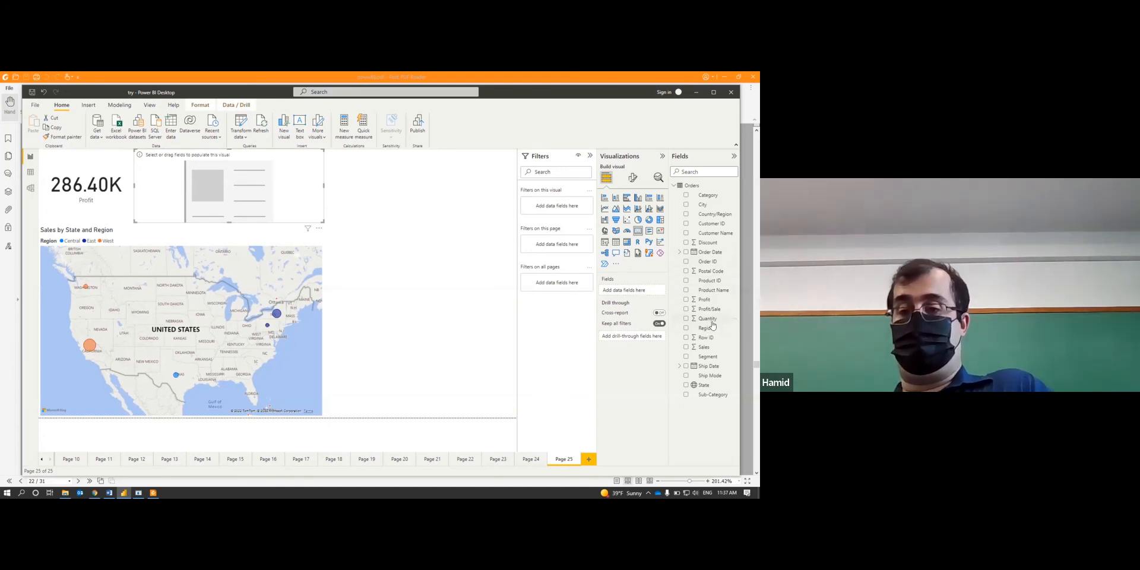
drag(686, 318, 626, 291)
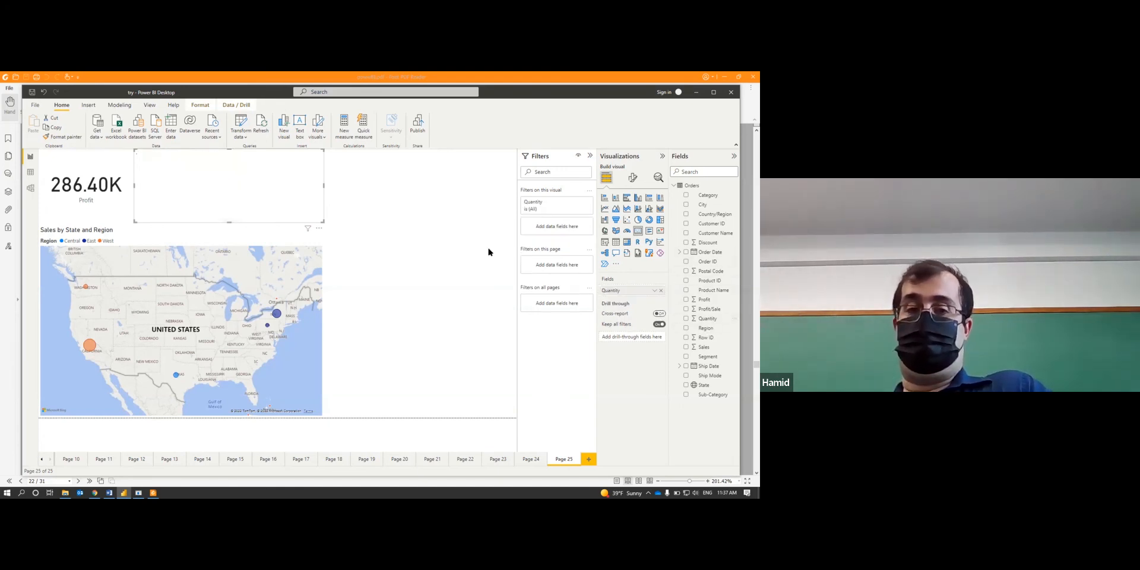
drag(266, 192, 262, 202)
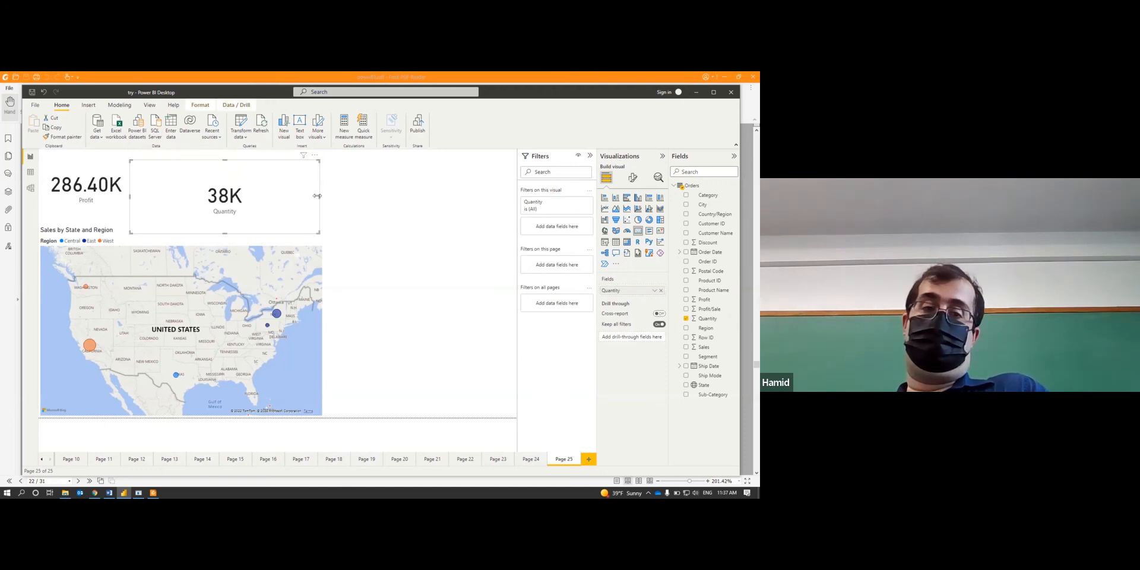
click(320, 199)
click(300, 199)
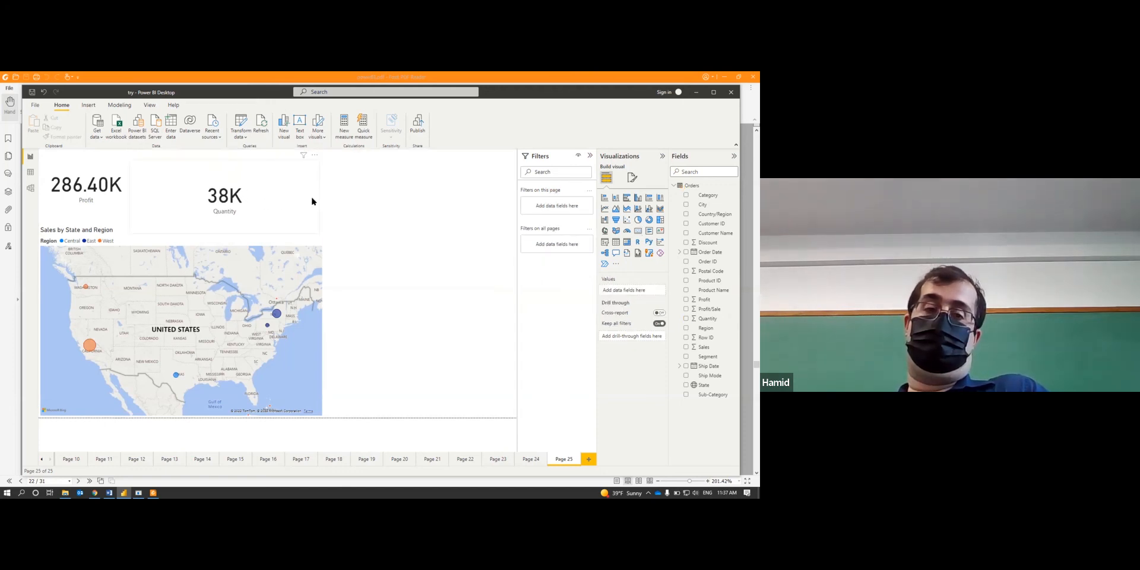
drag(320, 196, 225, 198)
click(409, 288)
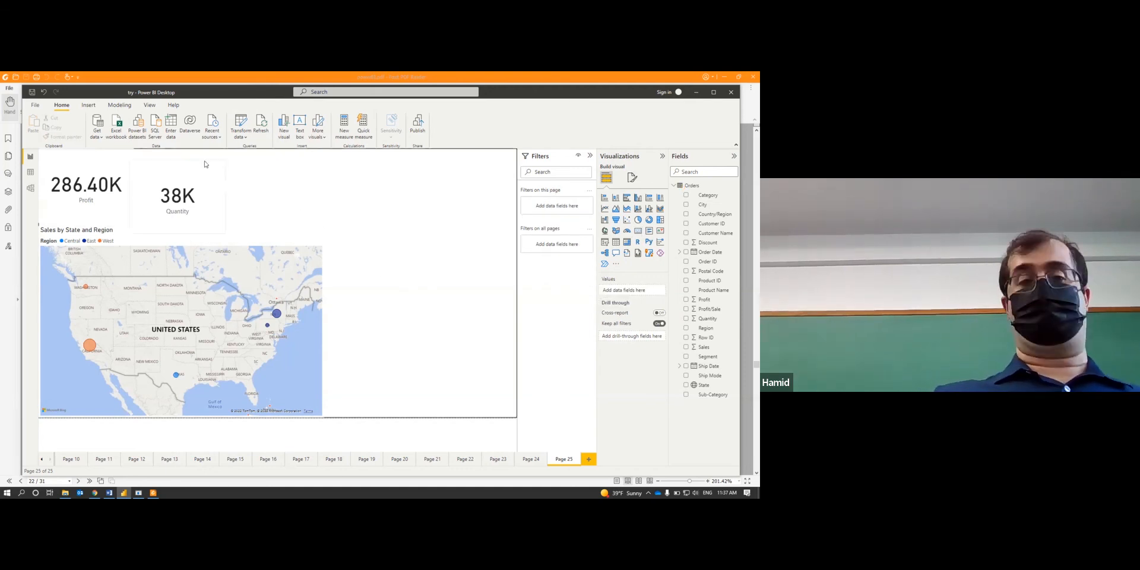
Move the Quantity card up to align it with the Profit card.
click(184, 174)
drag(184, 173, 185, 166)
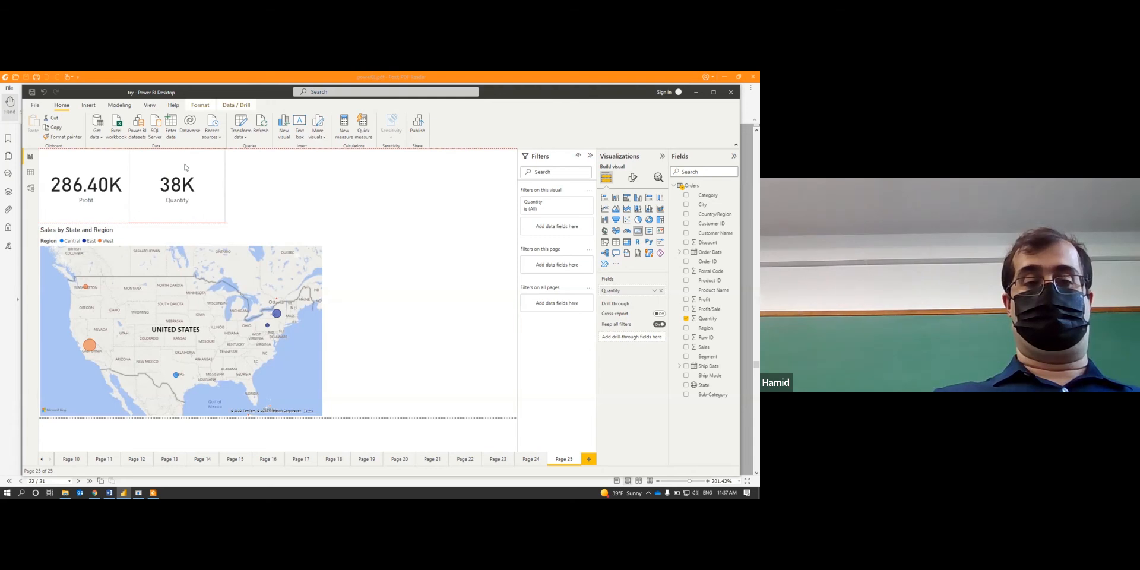
click(408, 273)
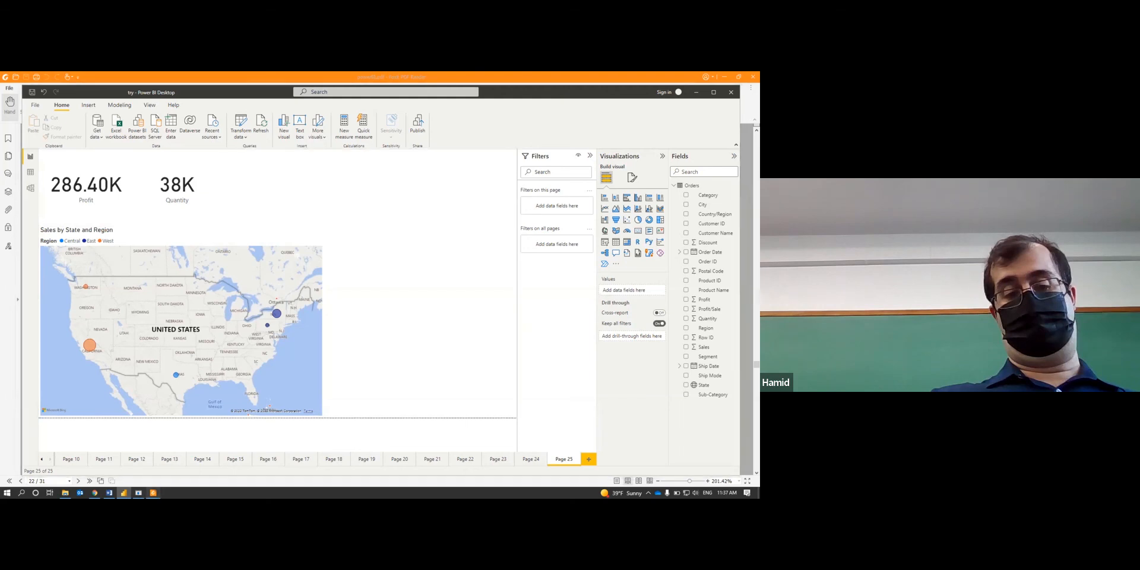
Review the PDF guide's sample dashboard and its instructions for the most profitable sub-category card and the multi-row card.
click(154, 493)
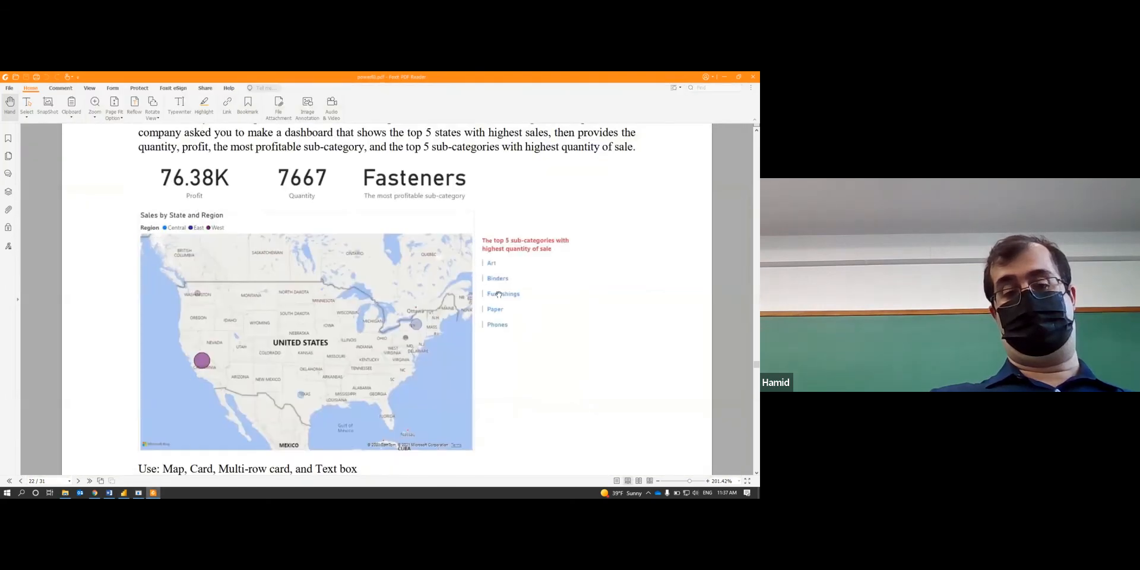
scroll(499, 294, down, 10)
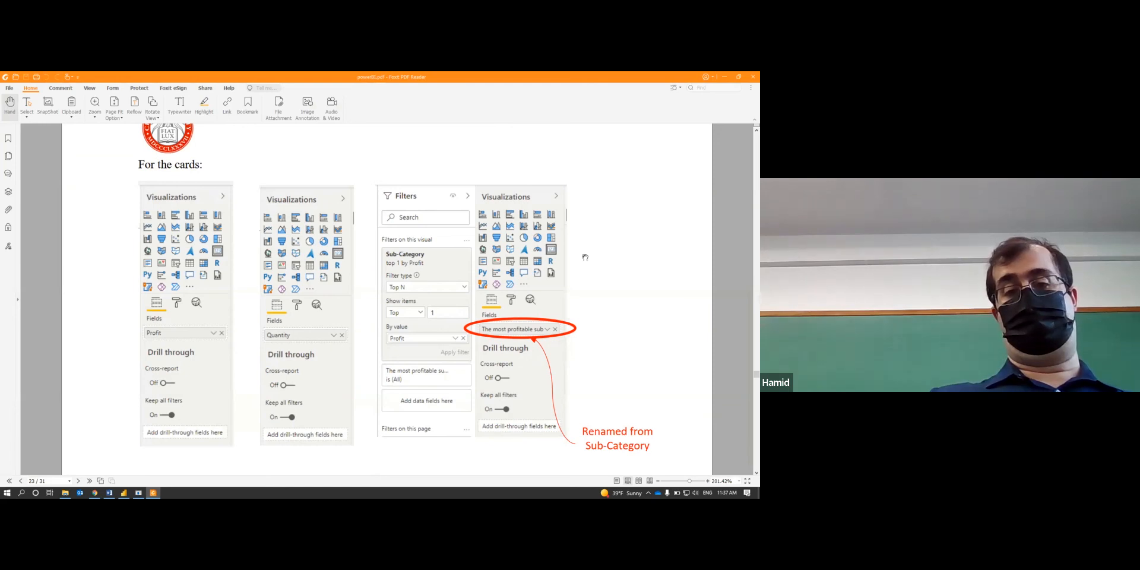
scroll(509, 286, down, 5)
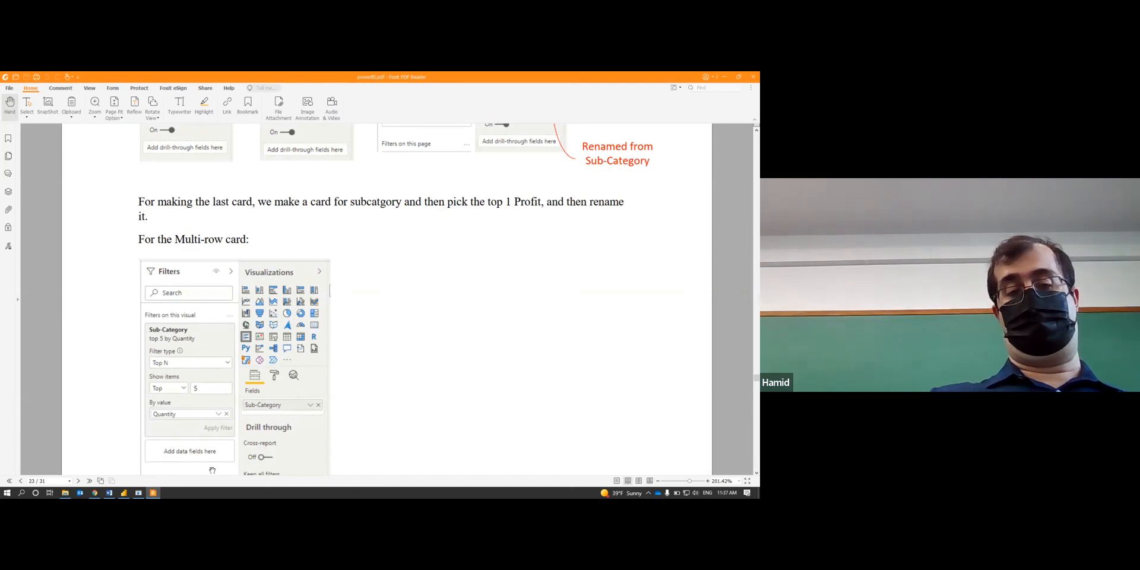
click(124, 492)
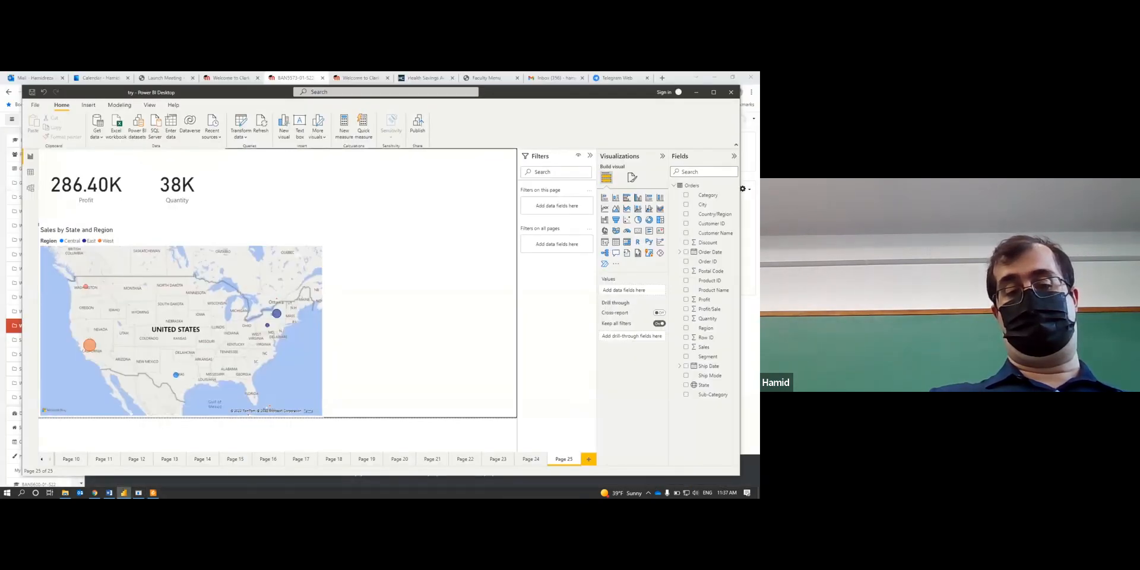
click(153, 493)
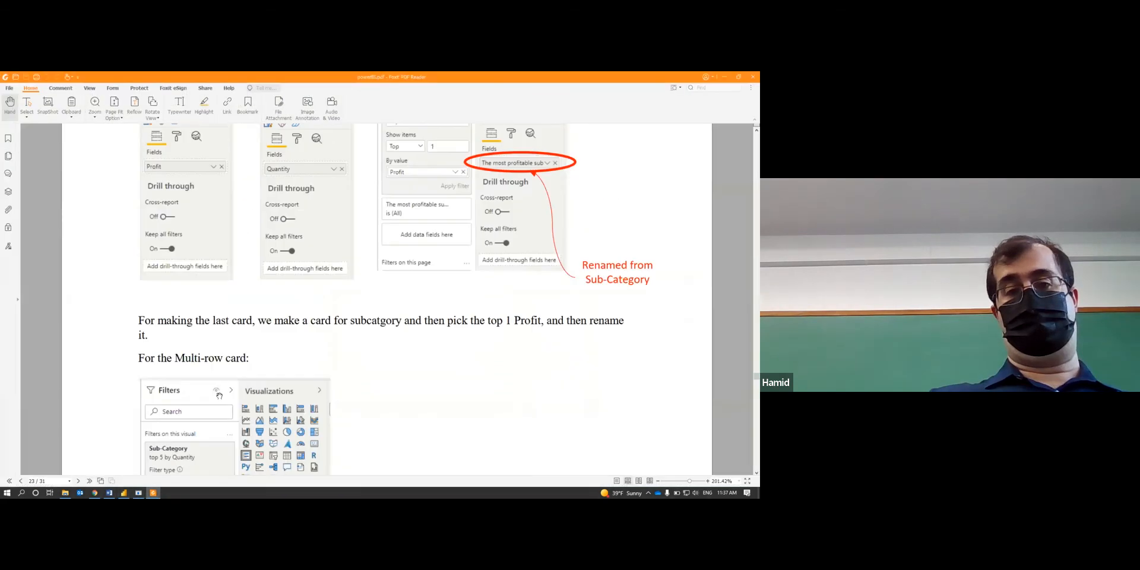
scroll(219, 396, up, 10)
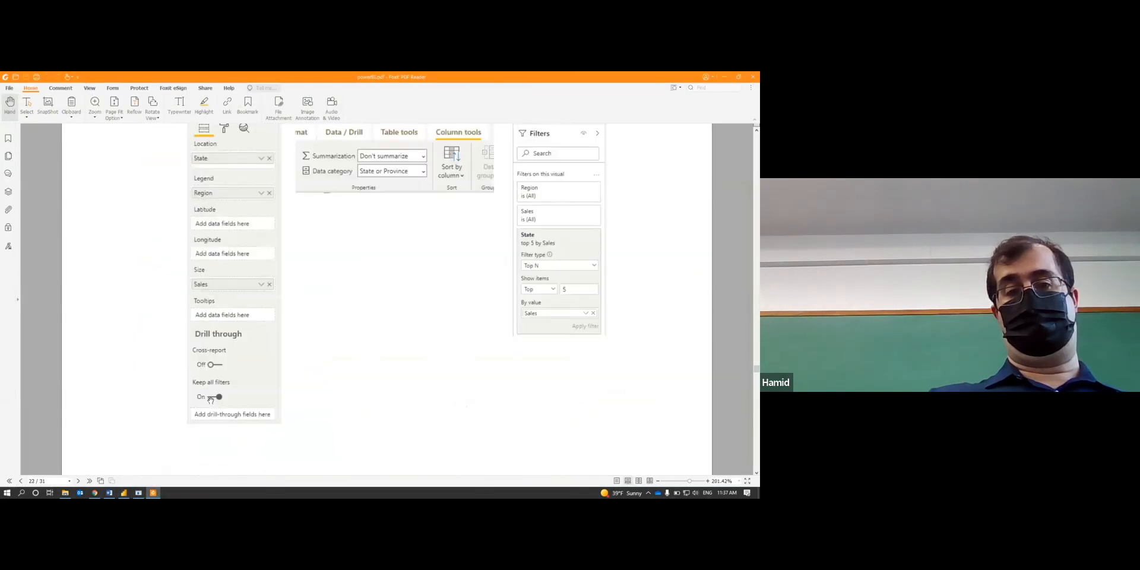
scroll(210, 399, up, 5)
scroll(210, 400, down, 2)
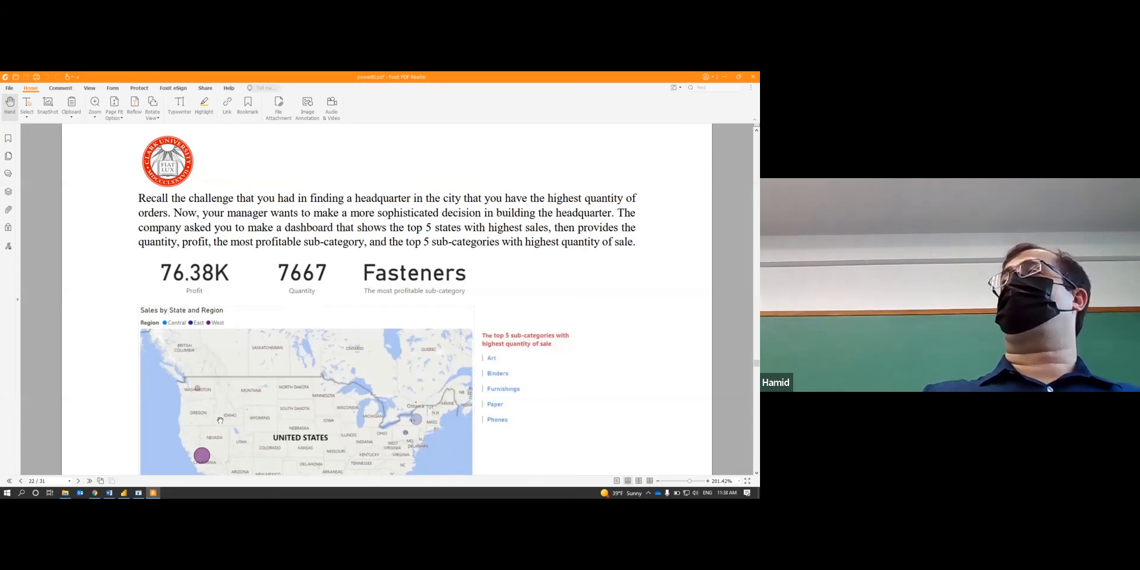
scroll(219, 420, down, 10)
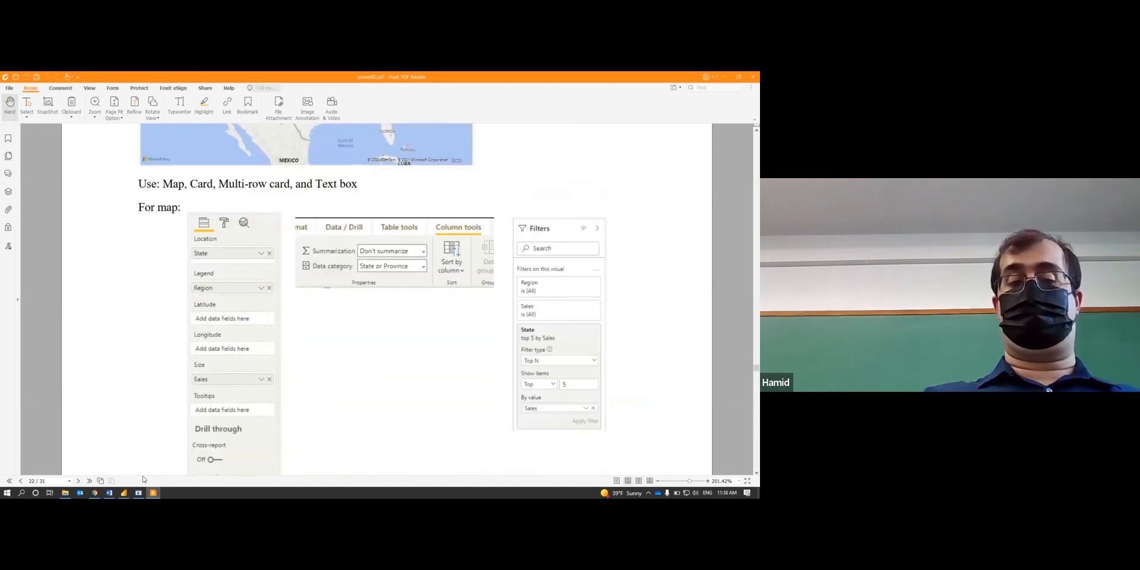
scroll(130, 412, down, 10)
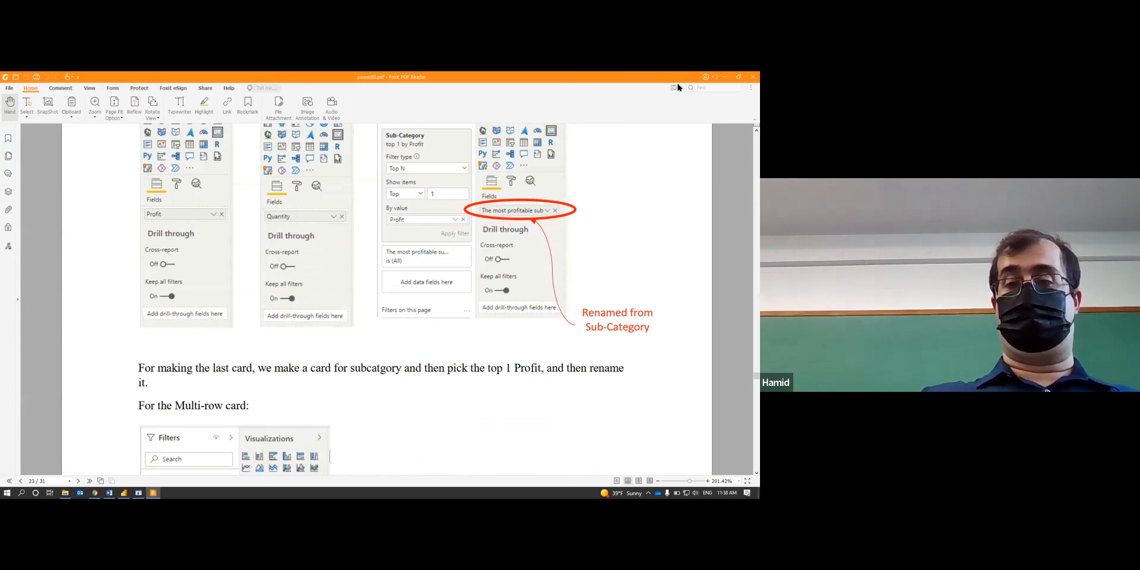
Switch to Power BI and add a card showing the Sub-Category field beside the Quantity card, above the map.
click(725, 77)
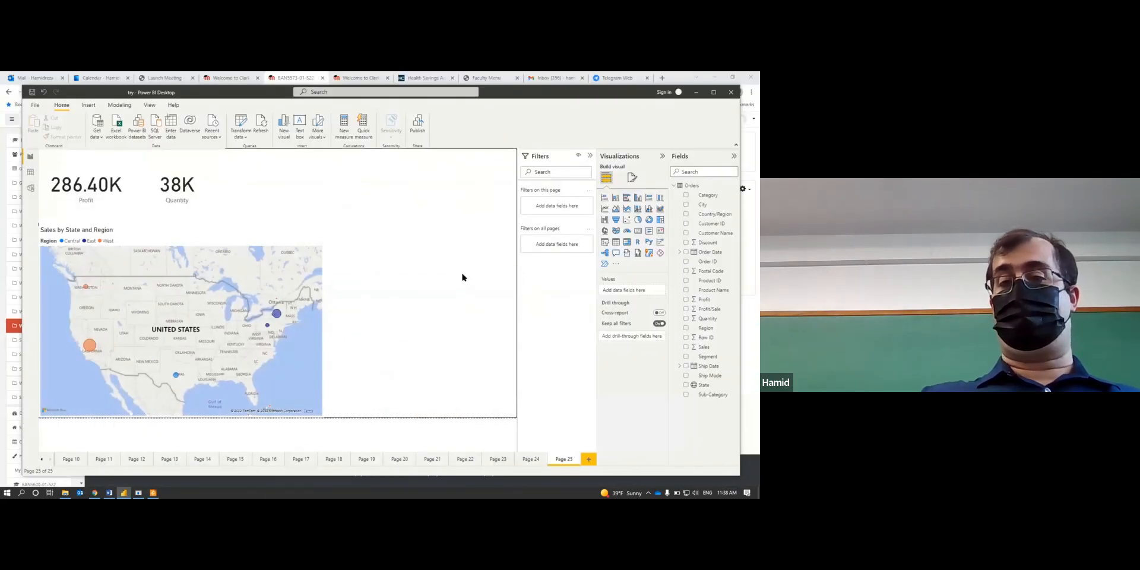
click(638, 231)
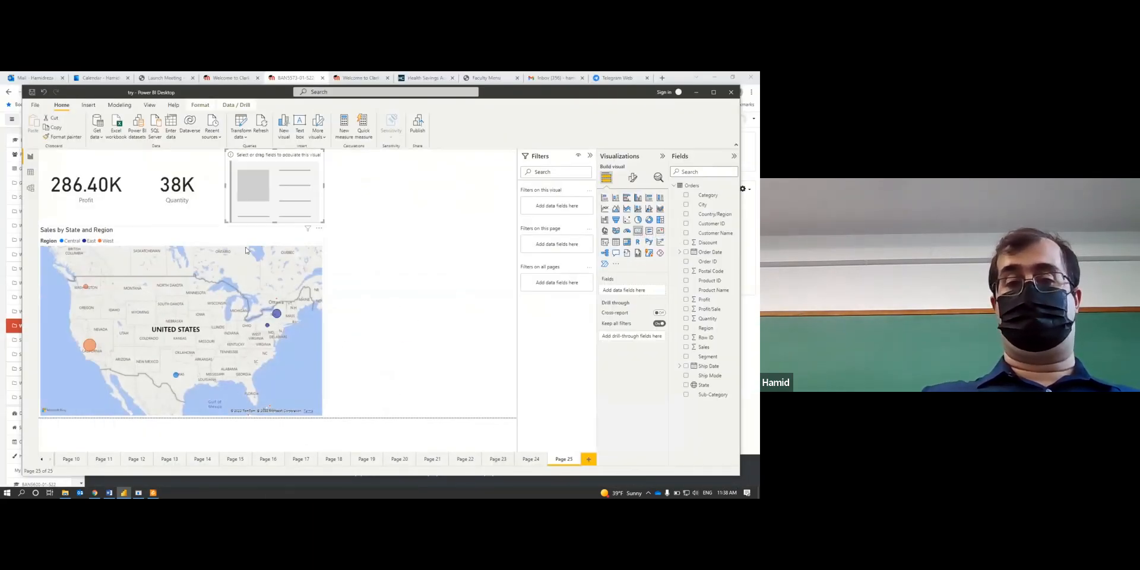
drag(257, 193, 249, 195)
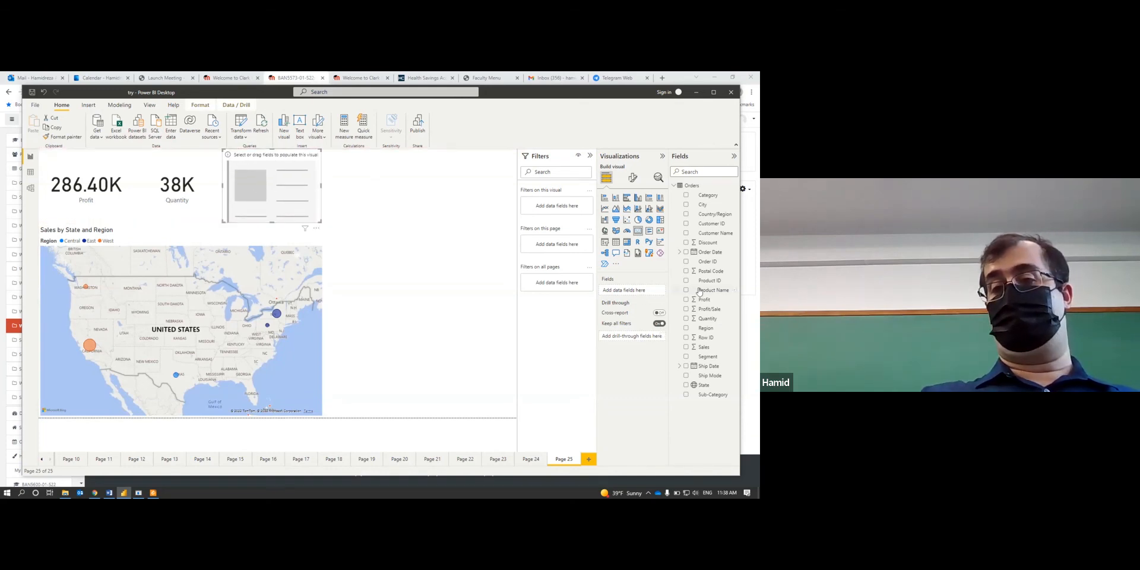
drag(699, 321, 629, 291)
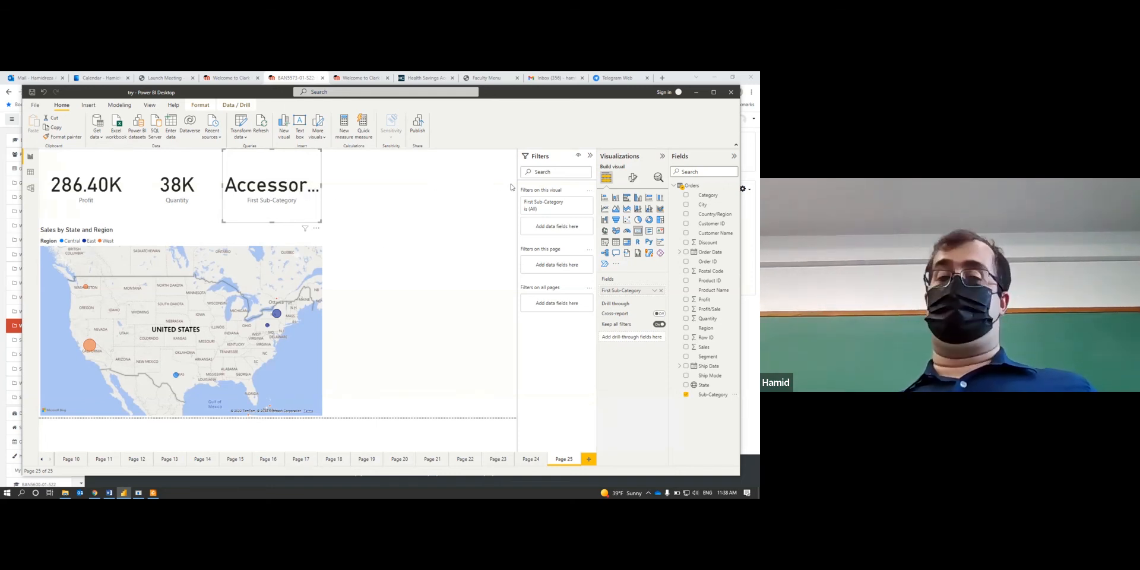
Add Sub-Category as a filter on the new card, with filter type Top N showing the top 1 item.
click(578, 202)
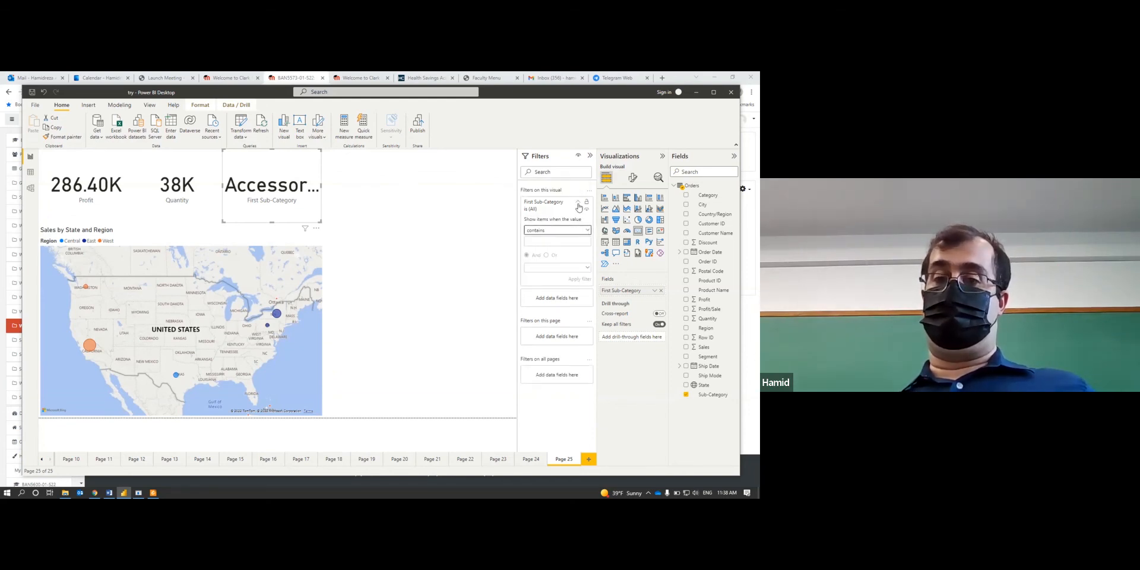
click(578, 203)
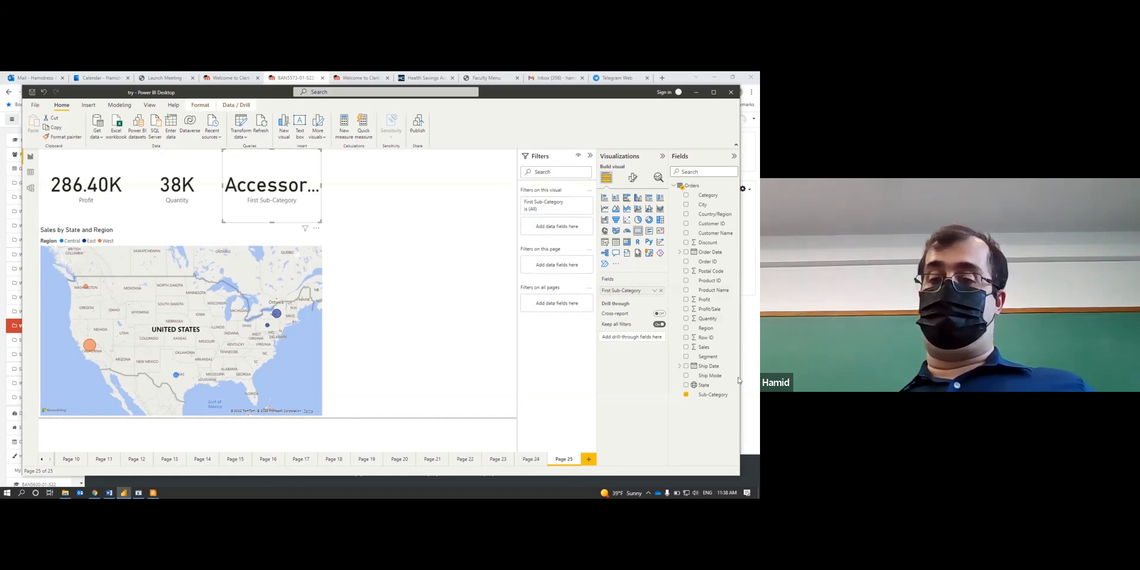
drag(716, 396, 590, 227)
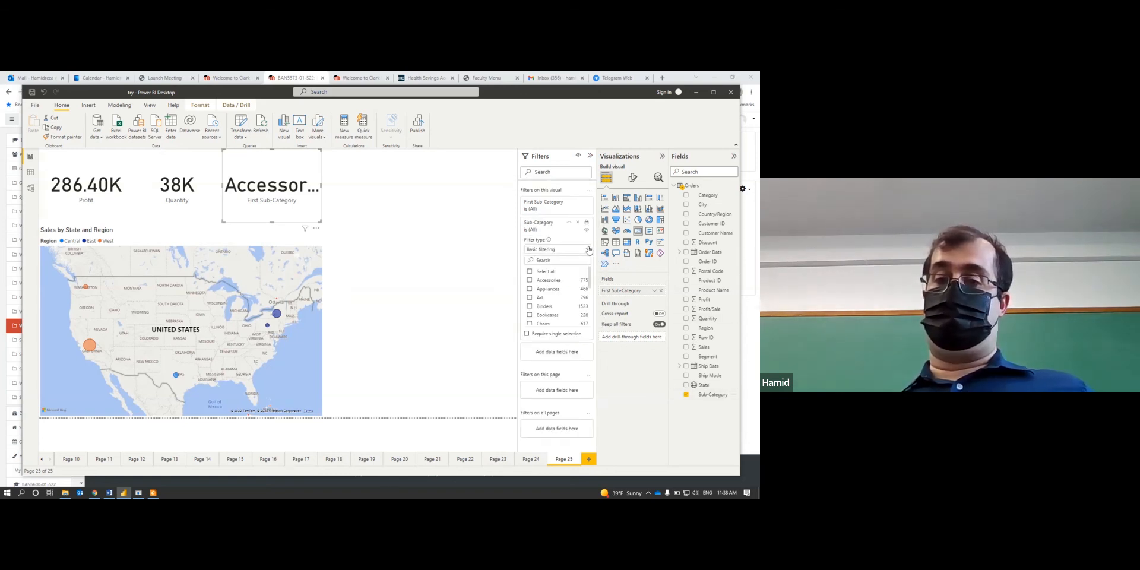
click(590, 250)
click(549, 281)
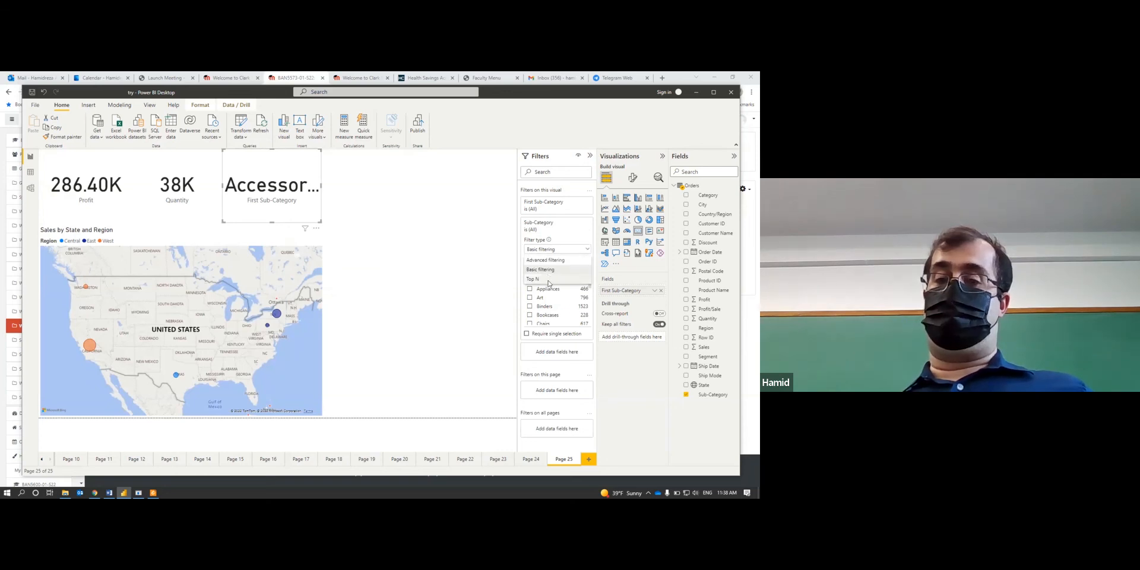
click(569, 268)
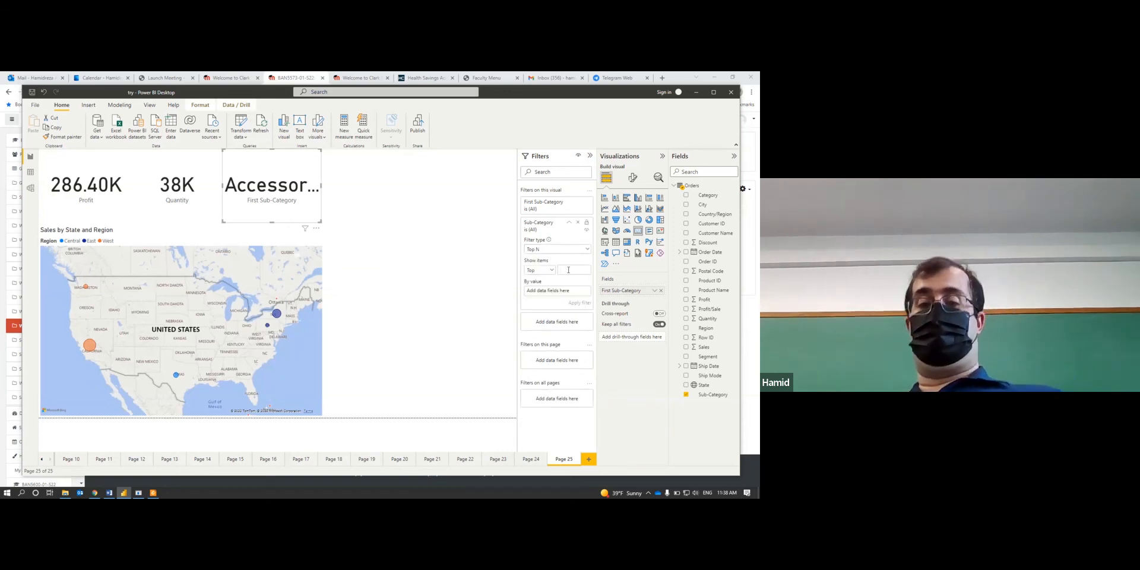
text(1)
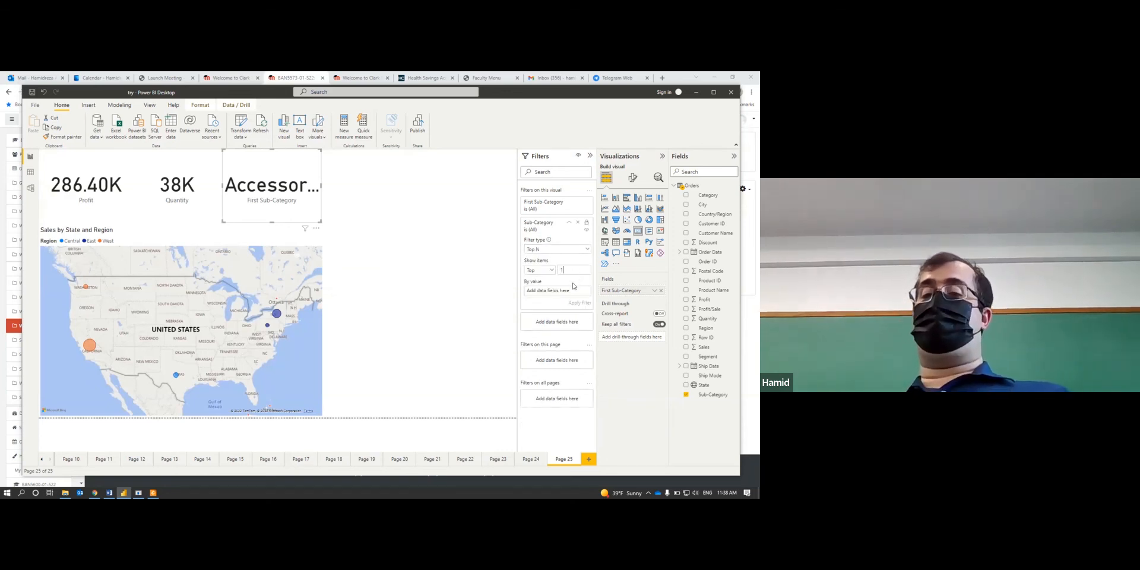
Check the sample dashboard in the PDF guide, and in Power BI rank the card's Top N filter by Profit and apply it.
key(alt+Tab)
scroll(413, 306, up, 10)
scroll(400, 369, up, 4)
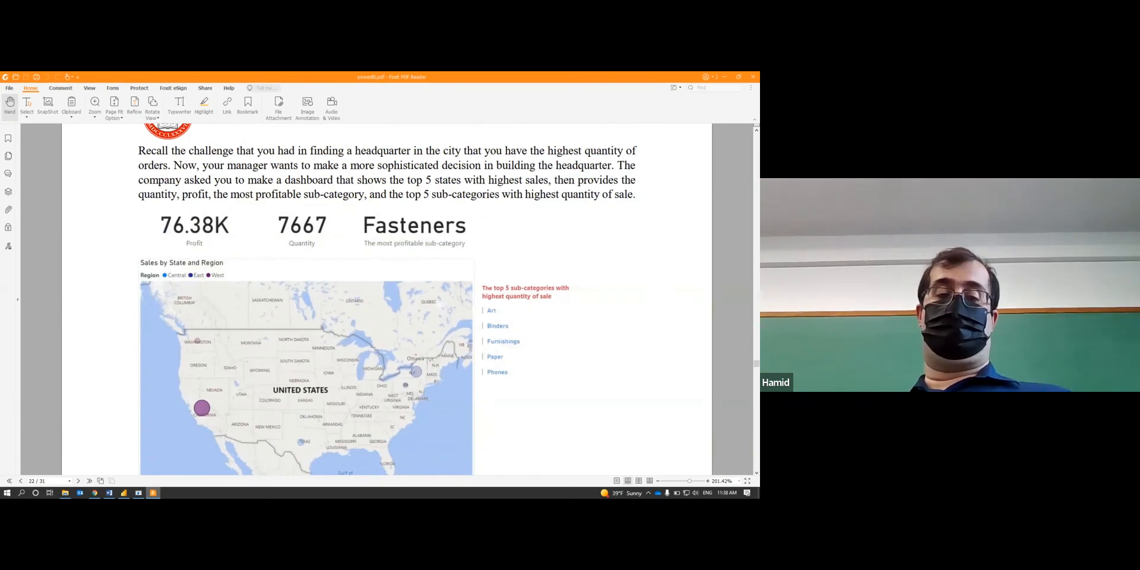
key(alt+Tab)
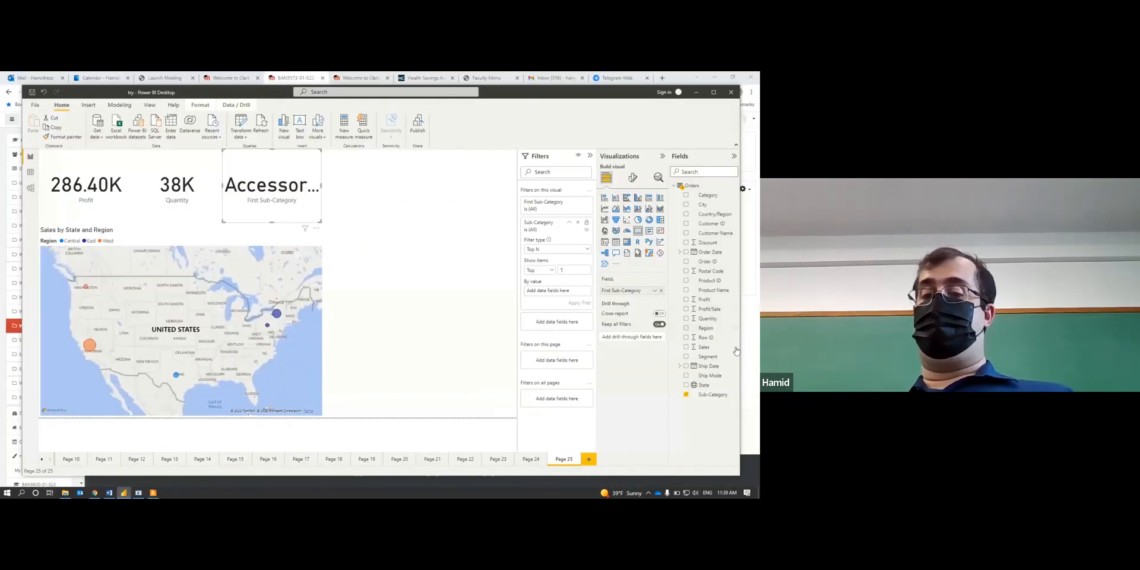
drag(704, 302, 570, 294)
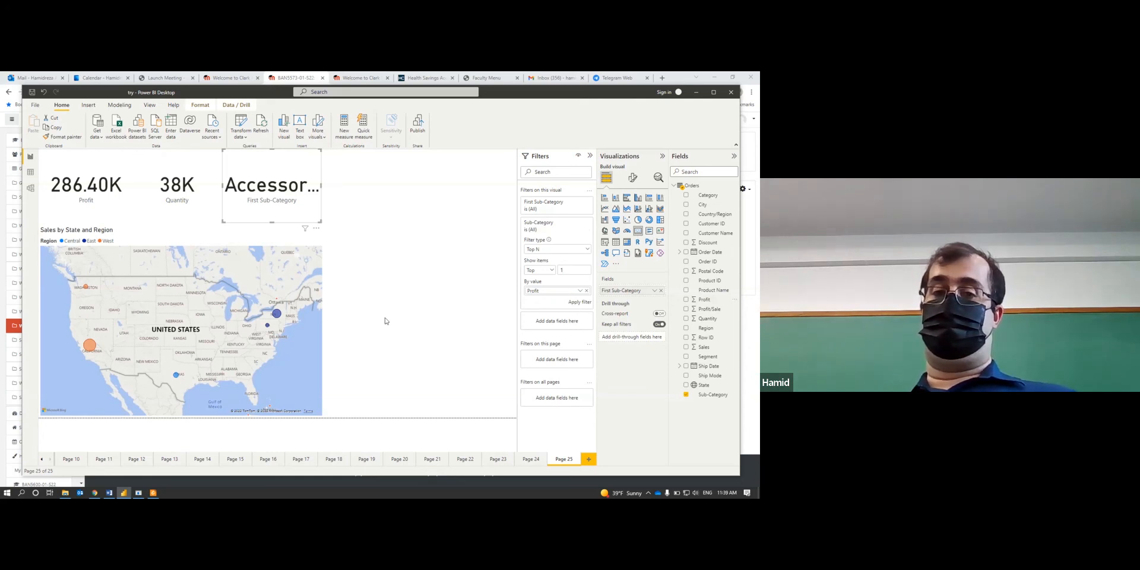
click(576, 304)
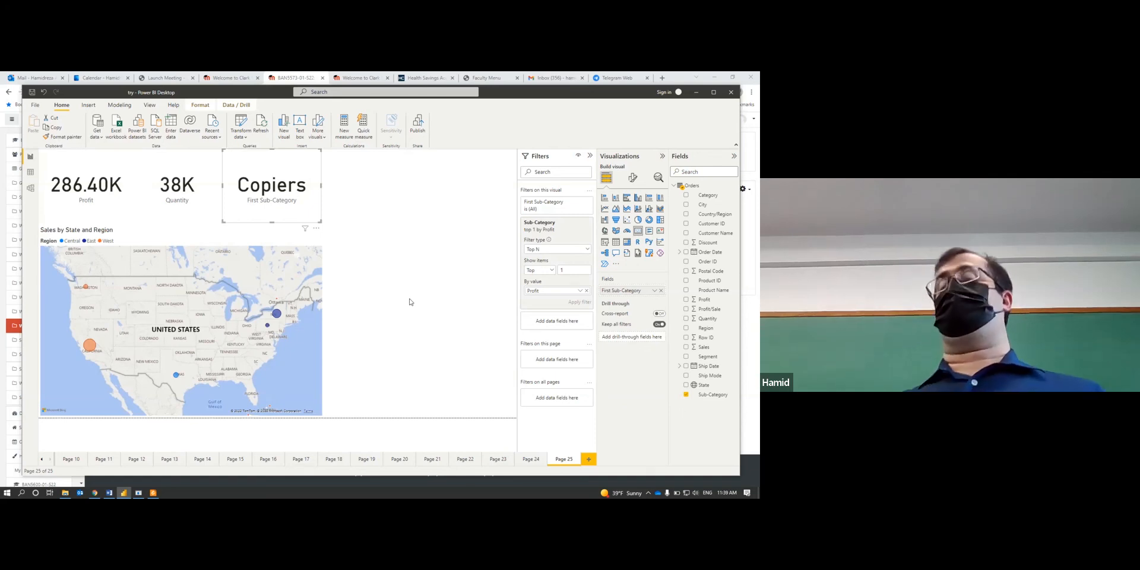
Rename the card's First Sub-Category field for this visual as "The most profitable Sub-Category".
right_click(626, 295)
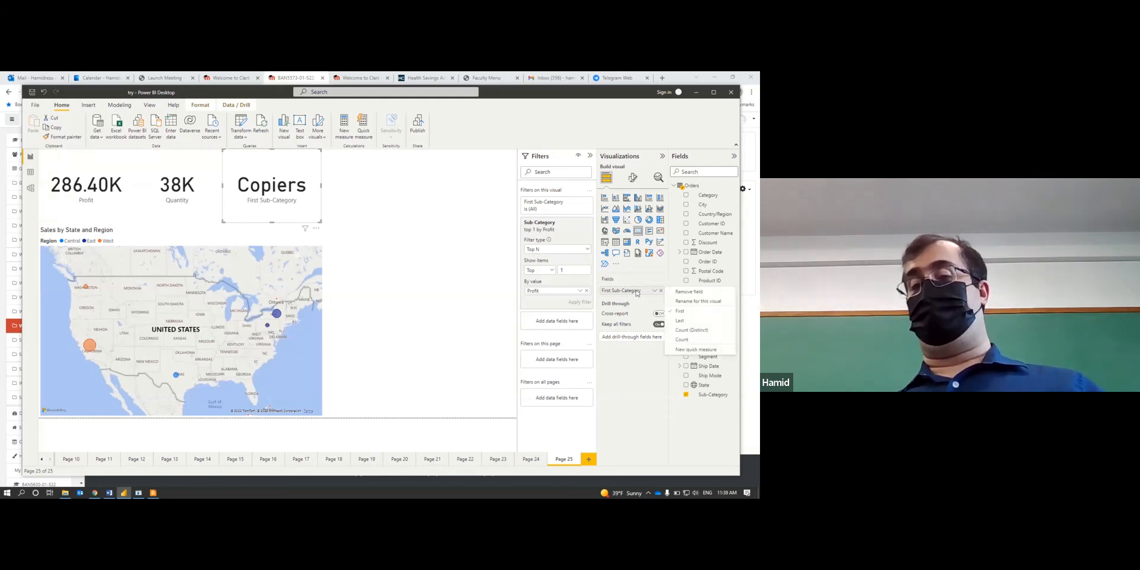
click(677, 302)
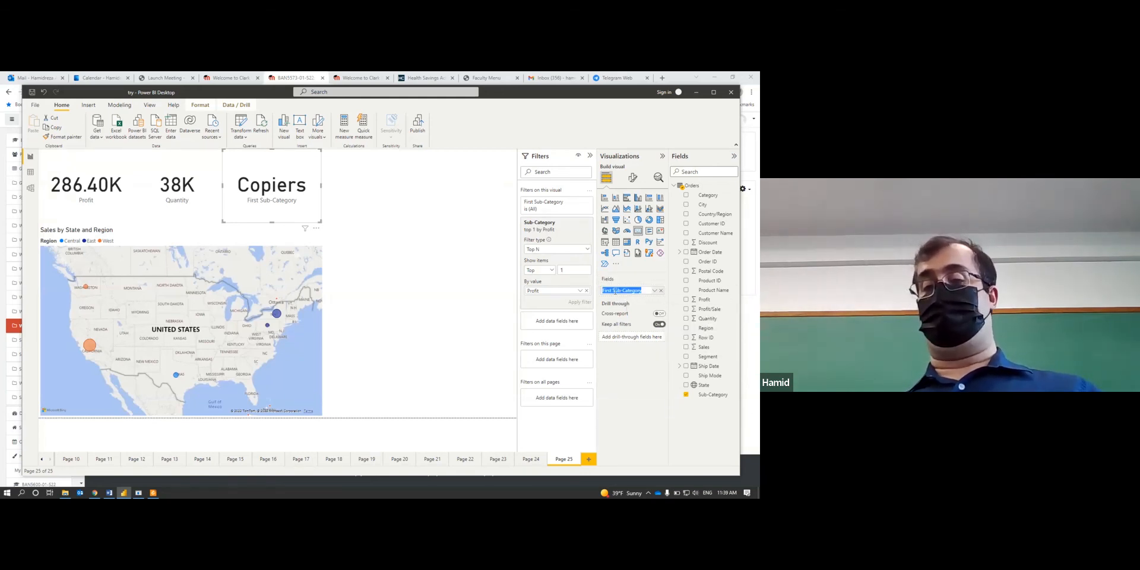
click(608, 291)
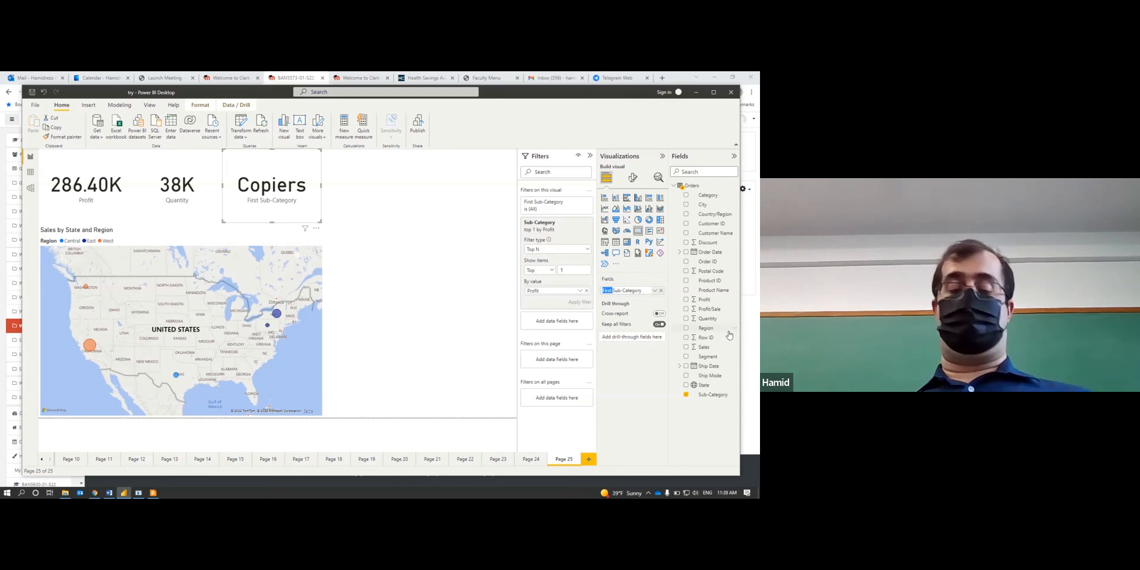
text(The)
text( mo)
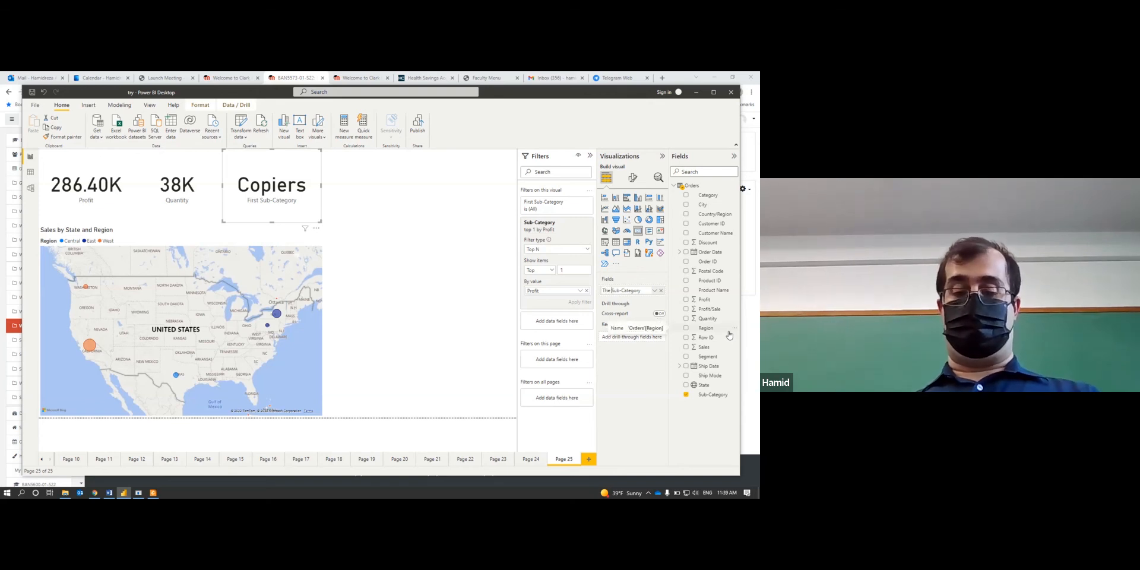
text(st profi)
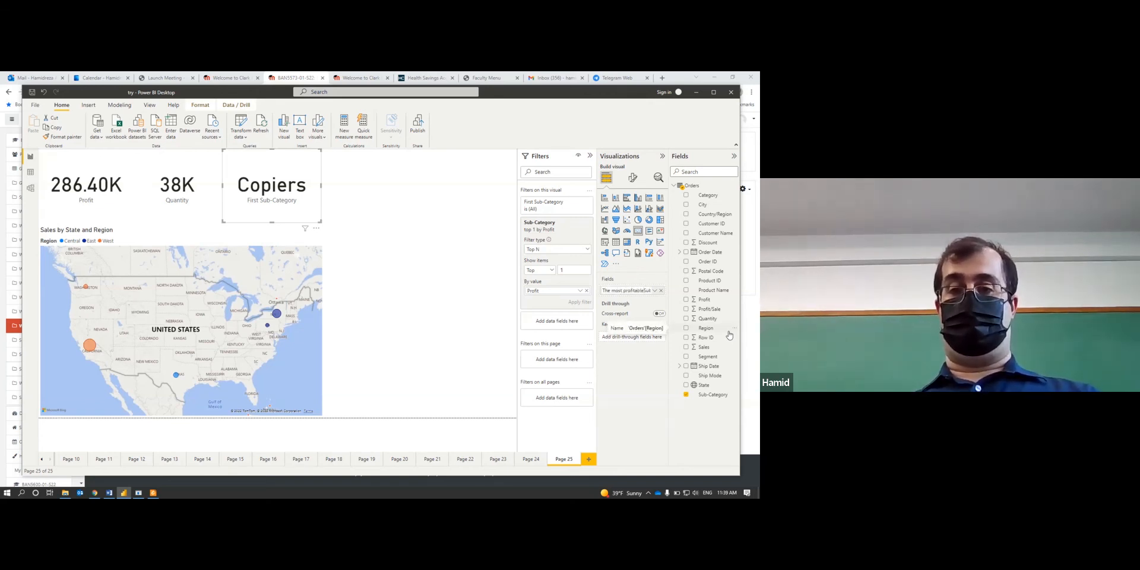
text(table)
key(Return)
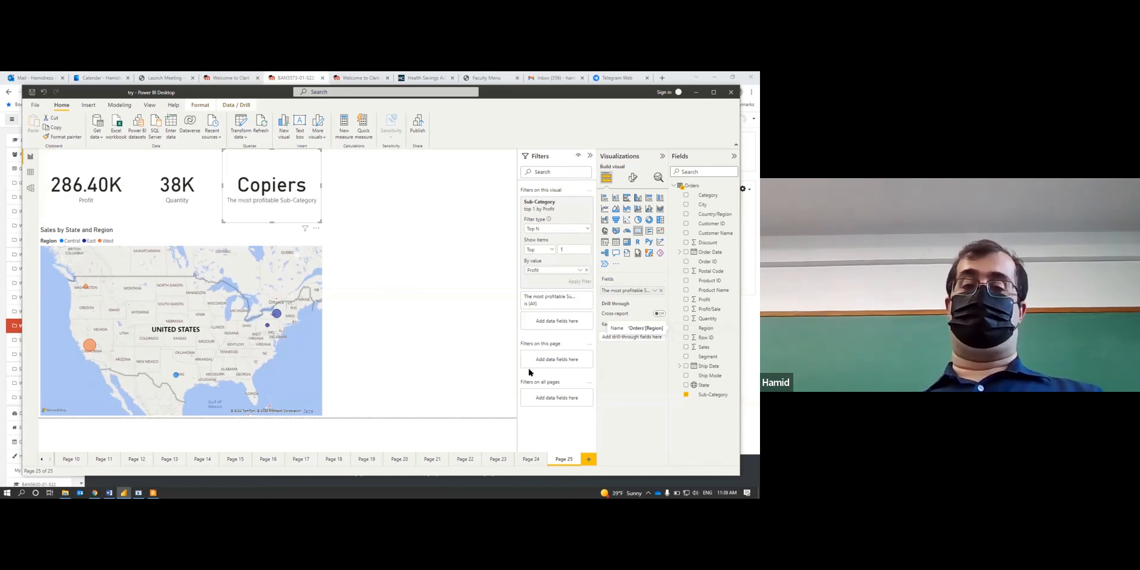
Filter the cards by the California bubble on the map and widen the most profitable Sub-Category card to fit its full text.
click(461, 367)
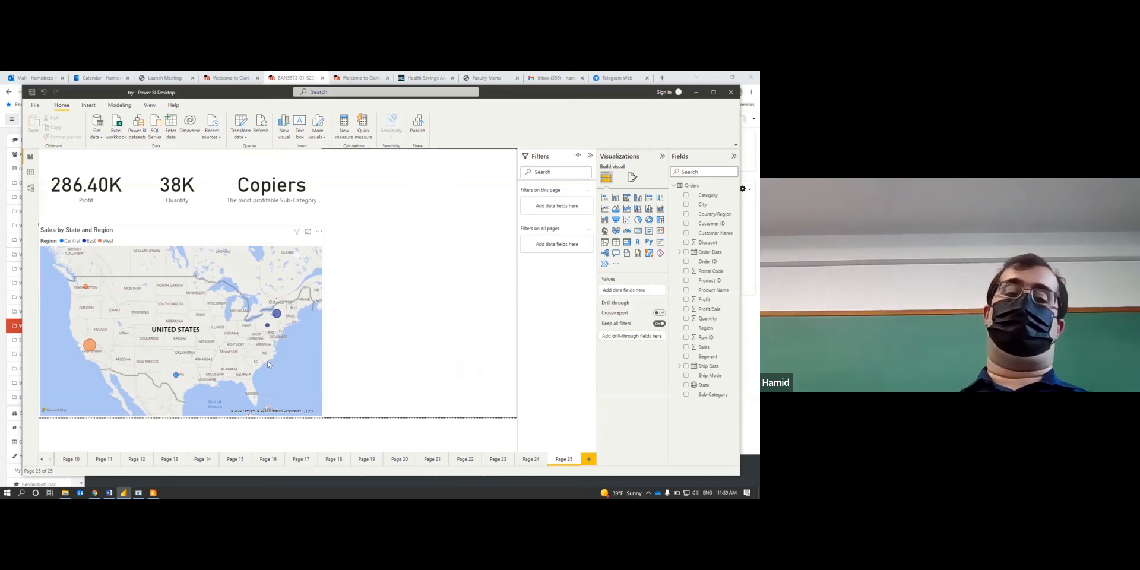
click(89, 346)
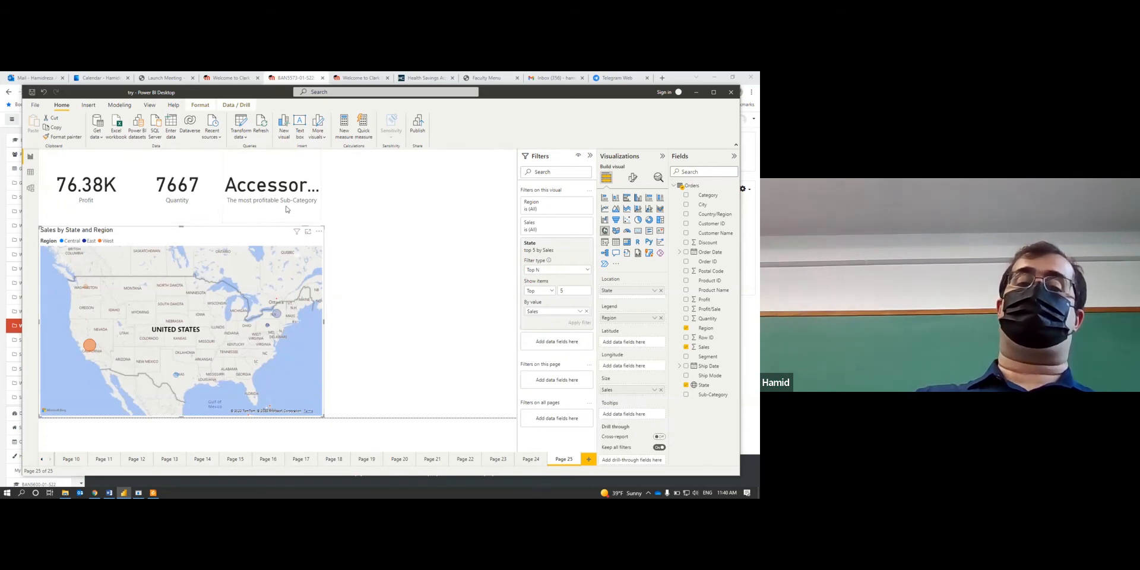
click(317, 180)
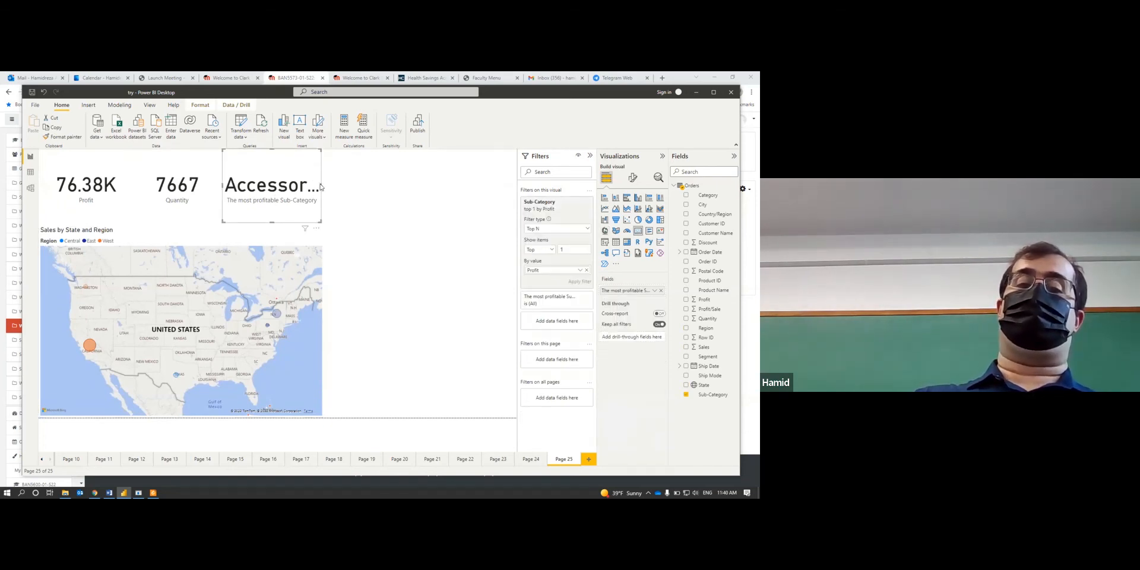
drag(323, 186, 349, 189)
click(314, 186)
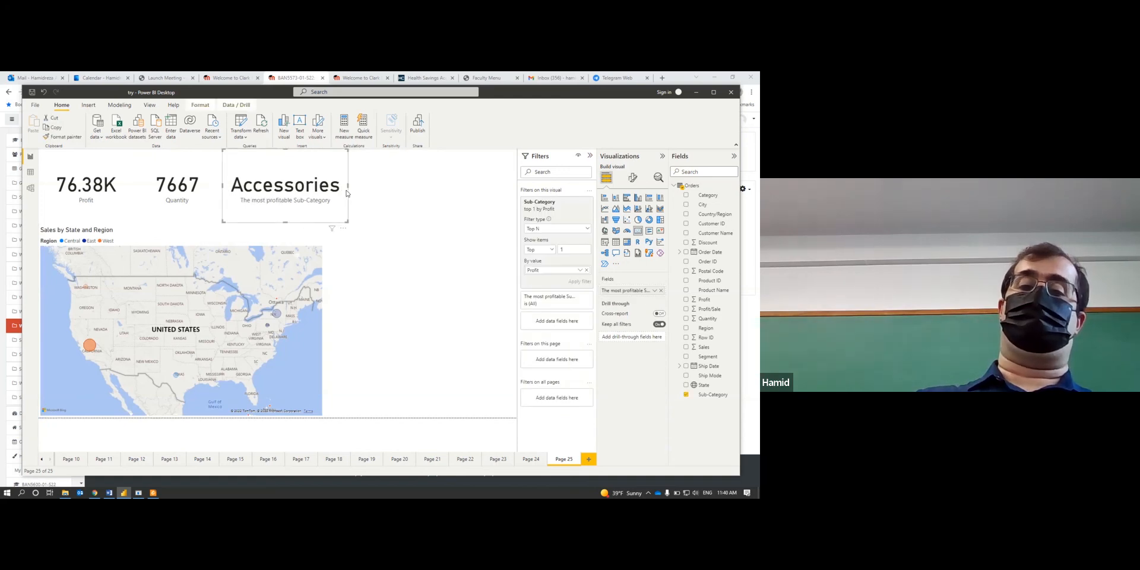
Test how the three cards respond to the New York bubble on the map.
click(395, 270)
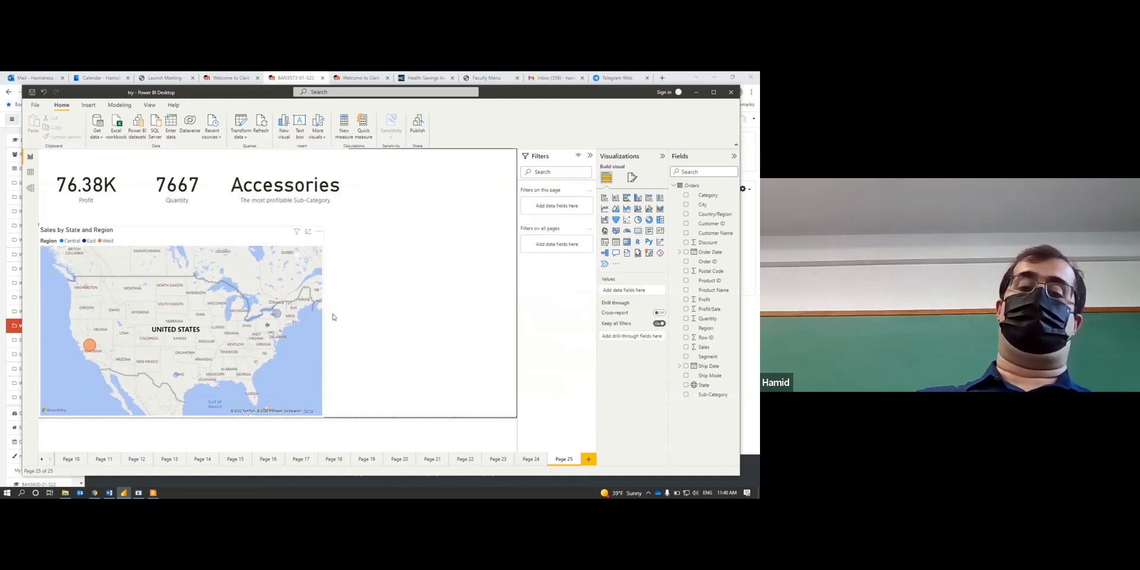
click(275, 316)
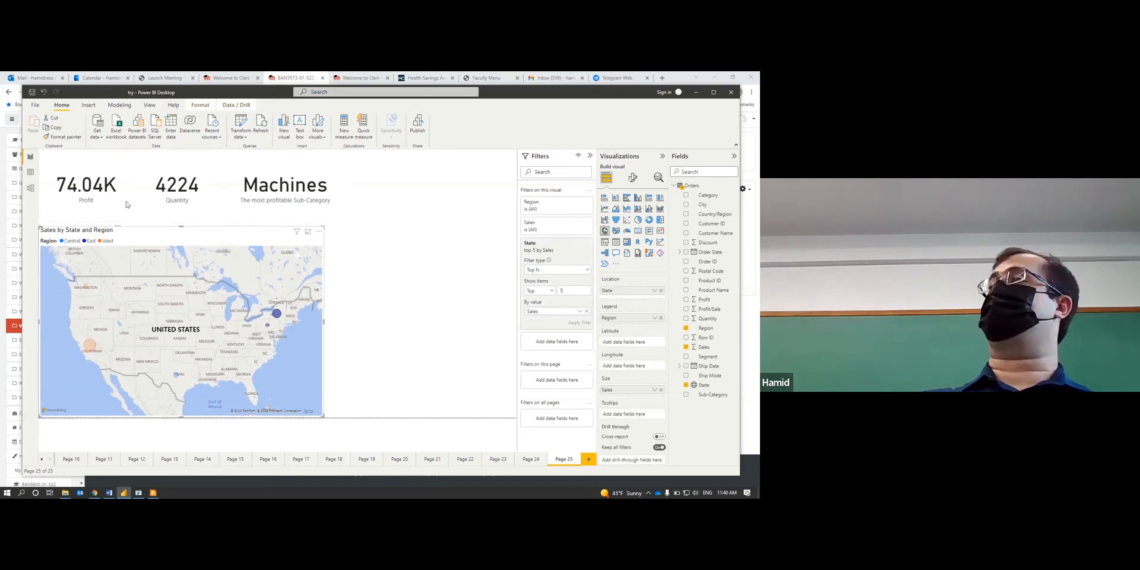
Check the multi-row card settings in the PDF guide, and in Power BI add a multi-row card of Sub-Category beside the map.
click(305, 370)
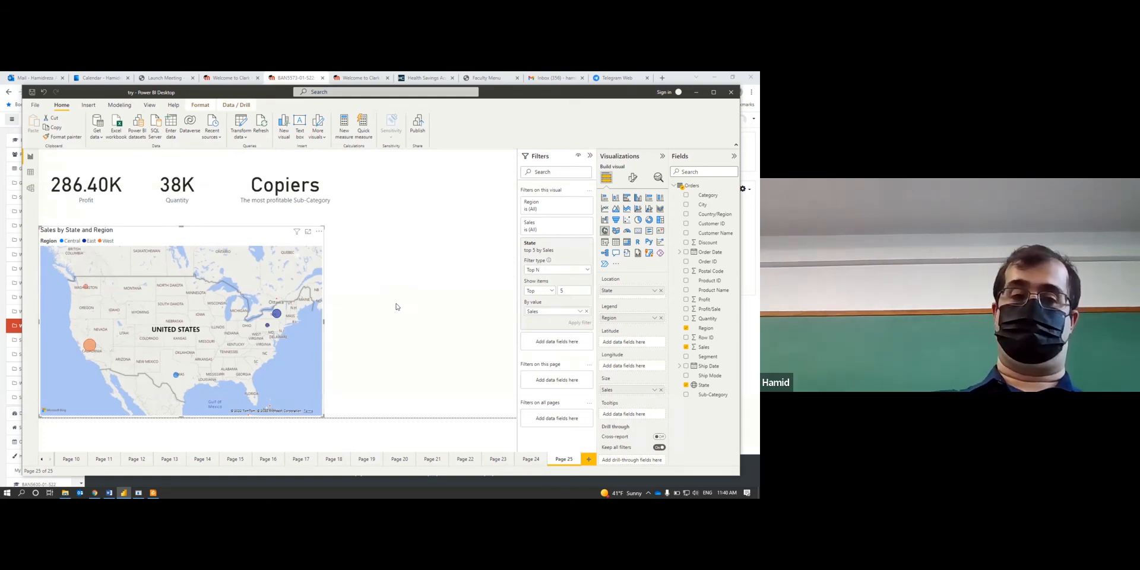
click(154, 493)
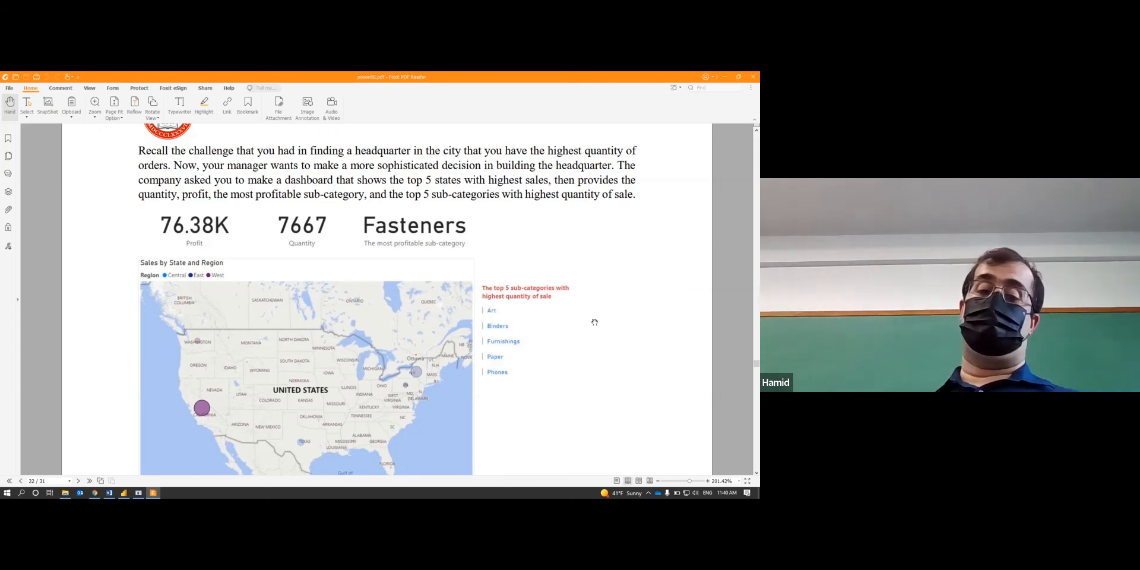
scroll(594, 323, down, 15)
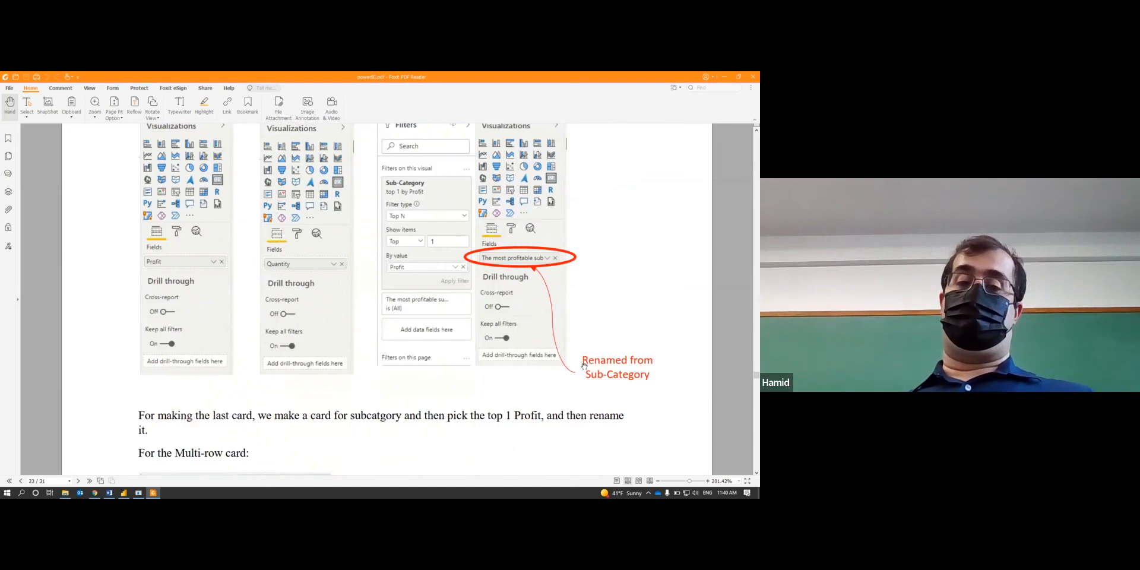
scroll(584, 365, down, 4)
scroll(584, 367, down, 1)
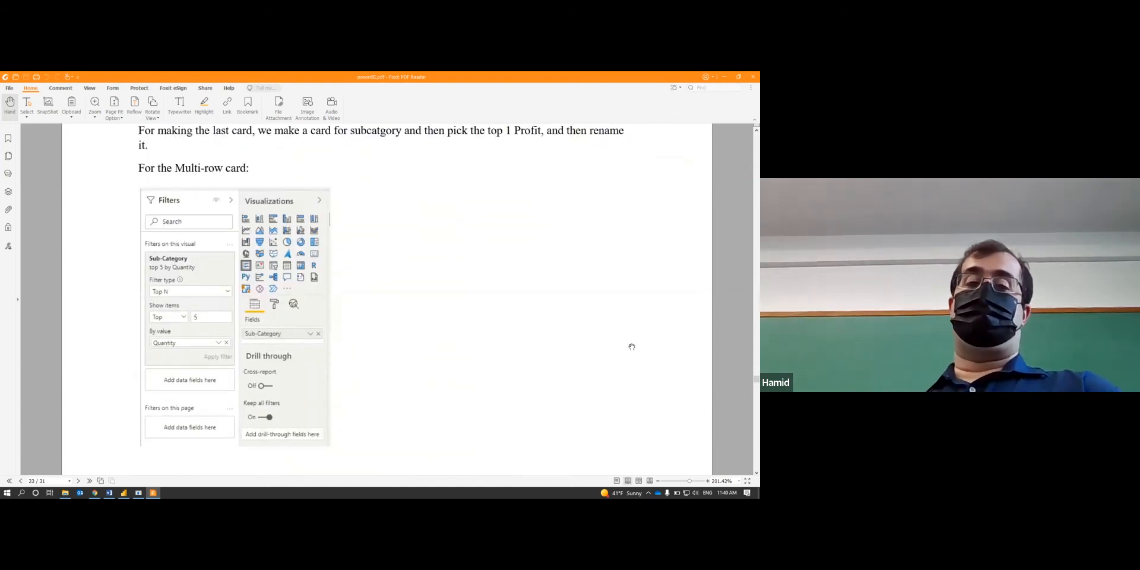
click(724, 77)
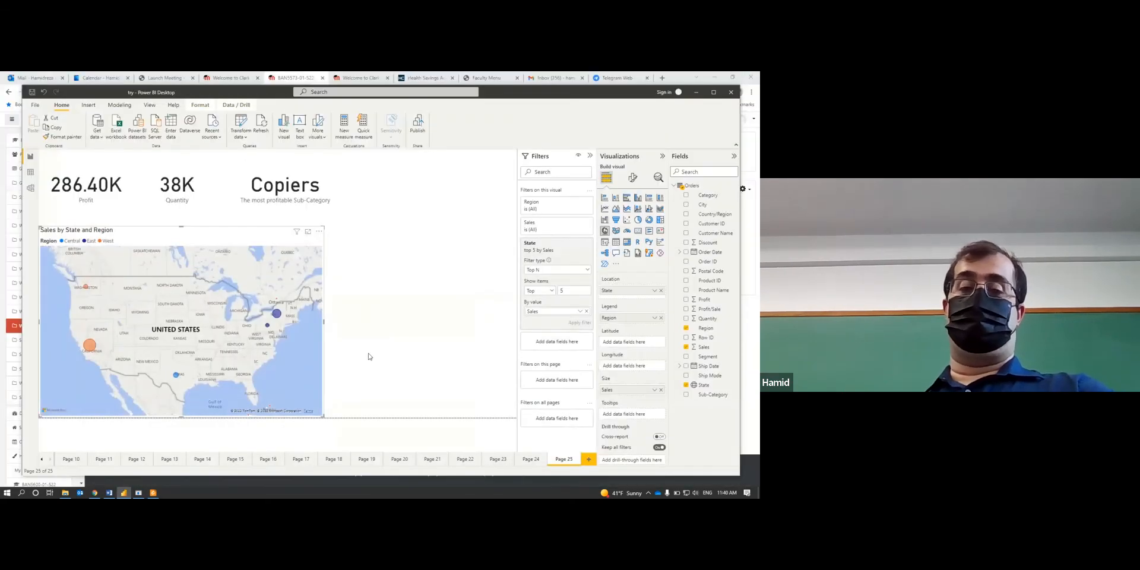
click(398, 294)
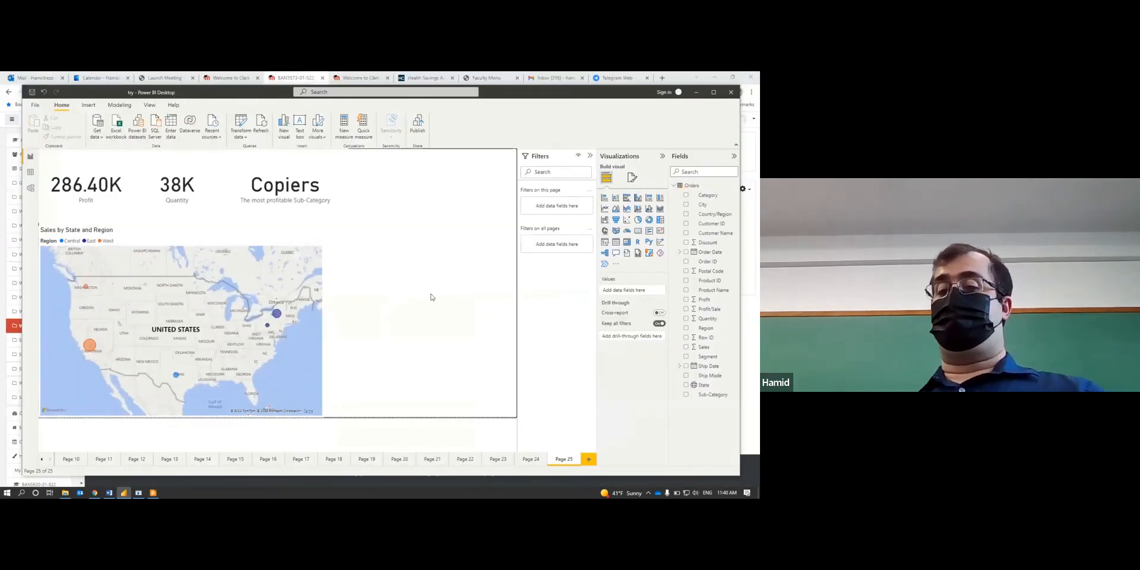
click(650, 234)
drag(433, 198, 405, 294)
drag(451, 321, 466, 378)
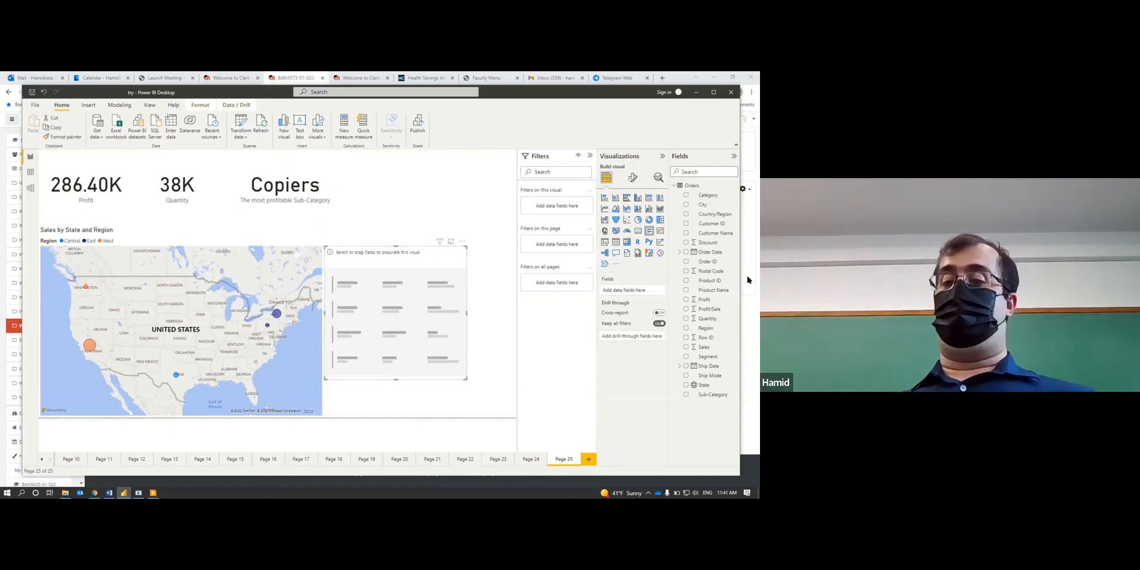
drag(712, 394, 641, 292)
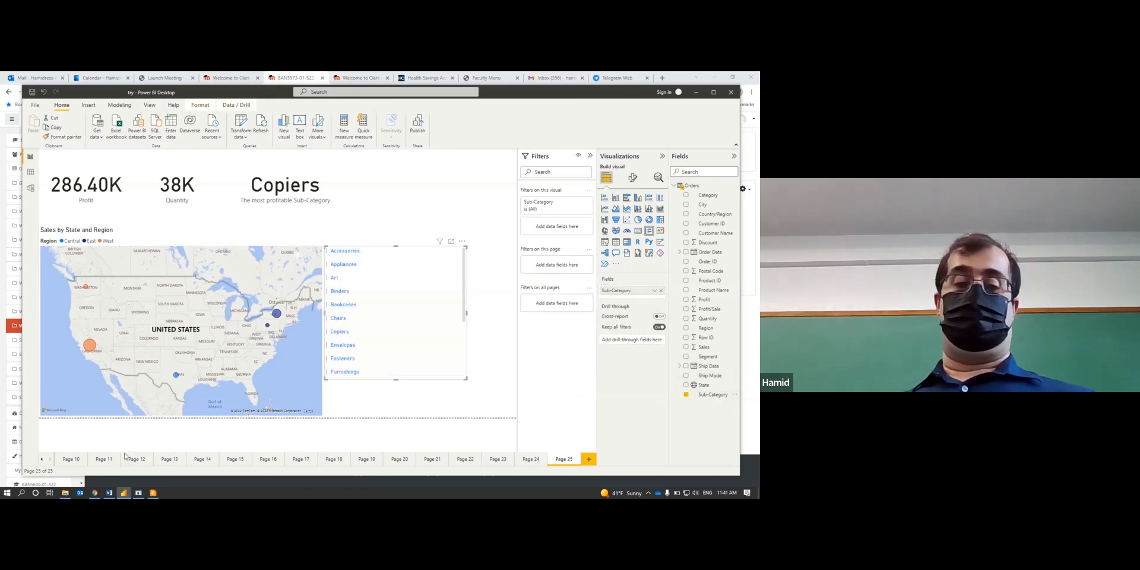
Review the sample dashboard's top 5 sub-categories list in the PDF guide and return to Power BI.
click(153, 493)
scroll(443, 330, up, 1)
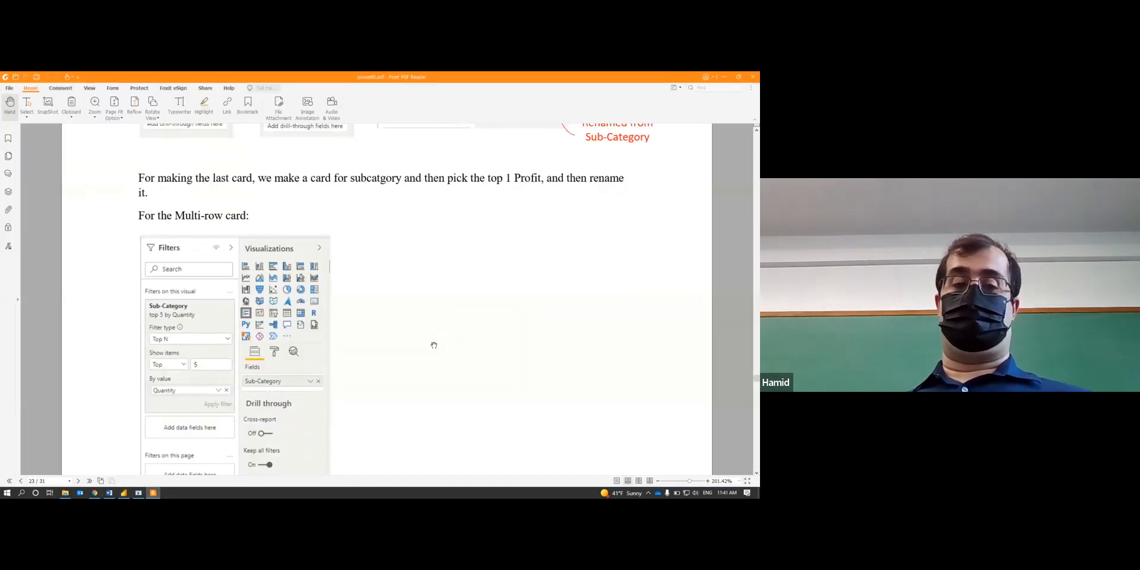
scroll(445, 338, up, 5)
scroll(445, 347, up, 15)
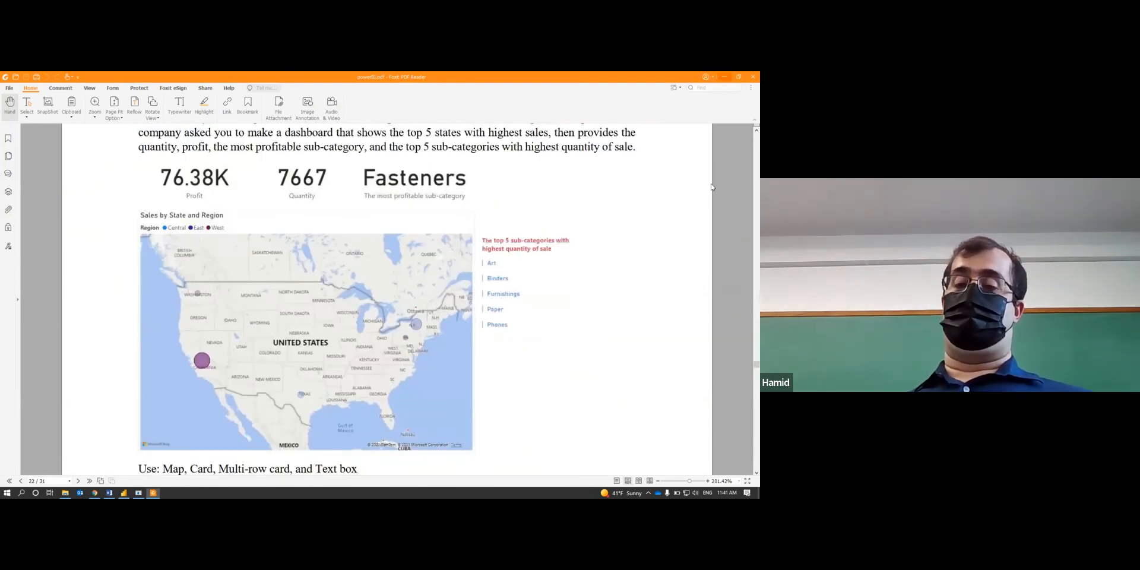
click(724, 77)
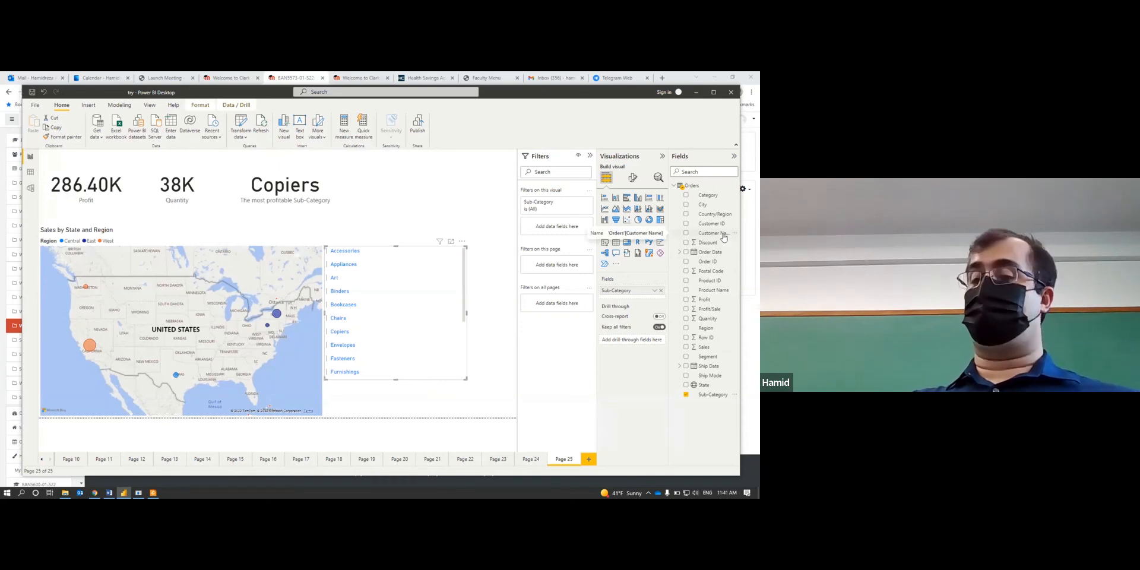
drag(733, 317, 573, 233)
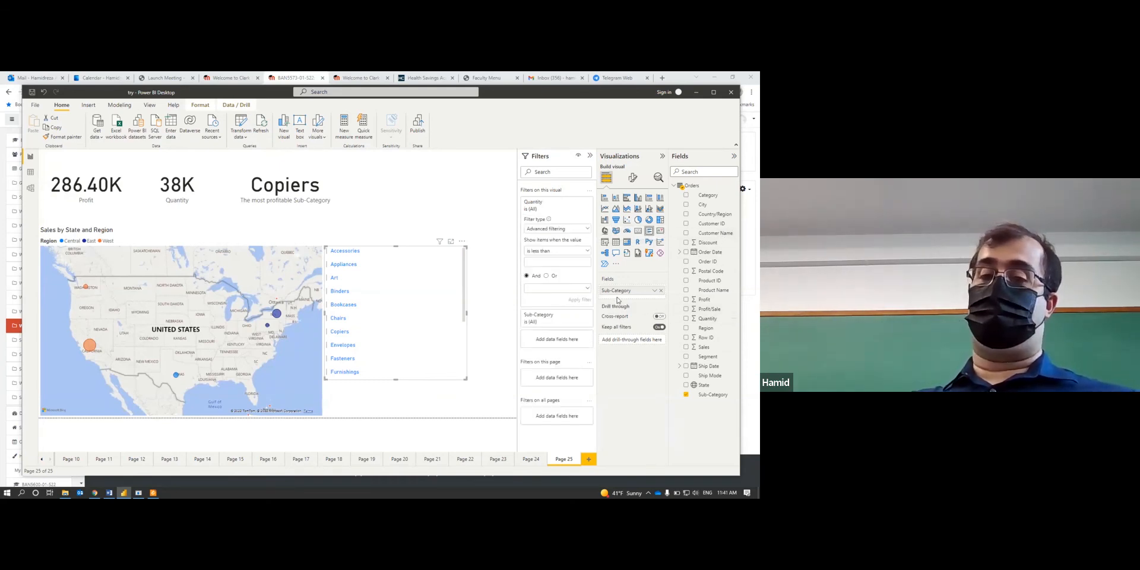
click(588, 230)
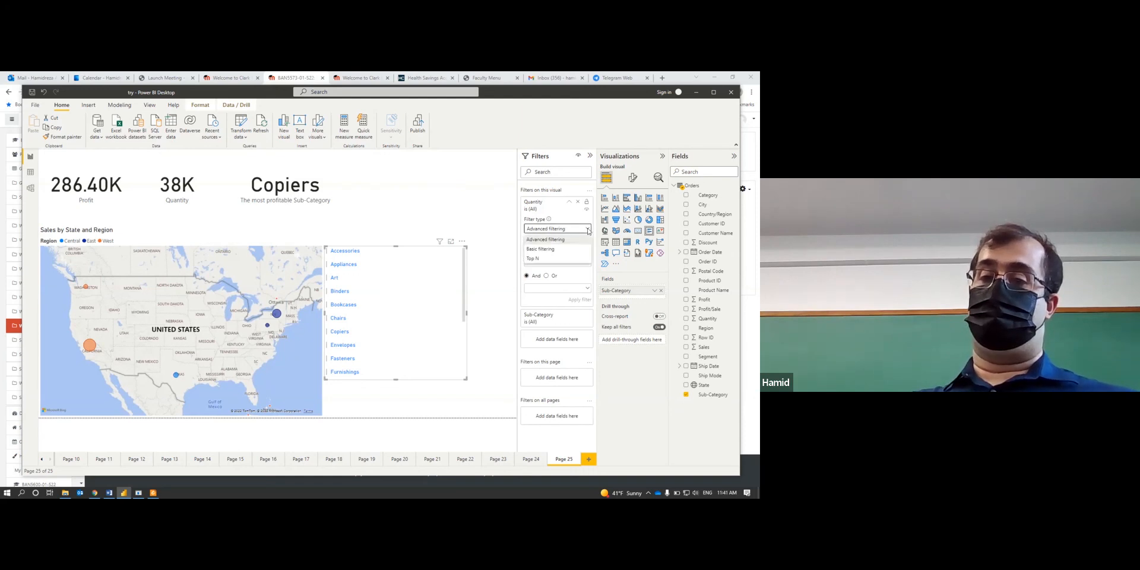
click(576, 259)
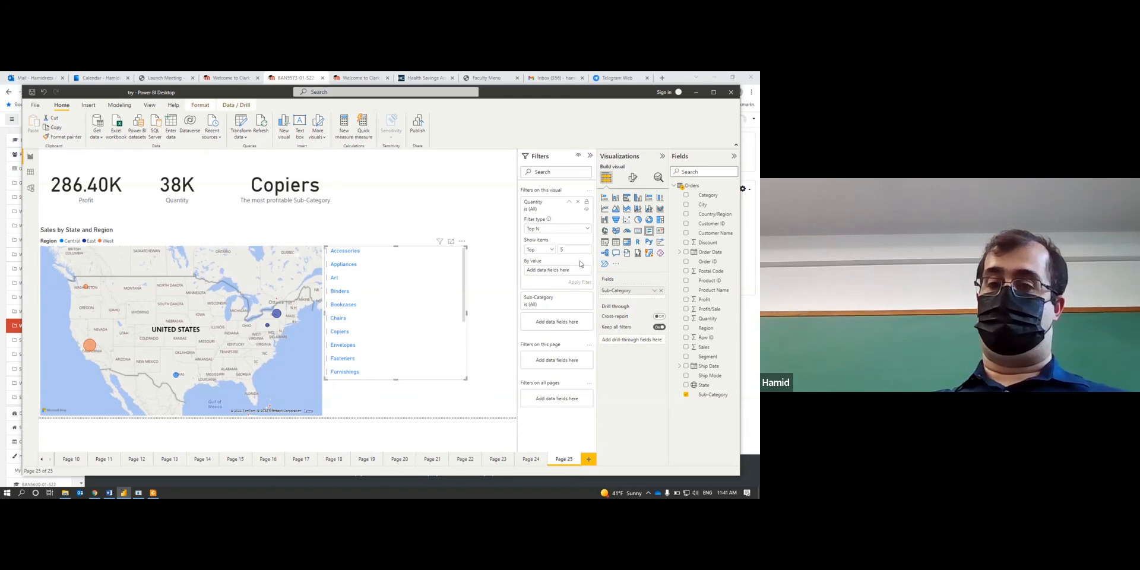
click(579, 203)
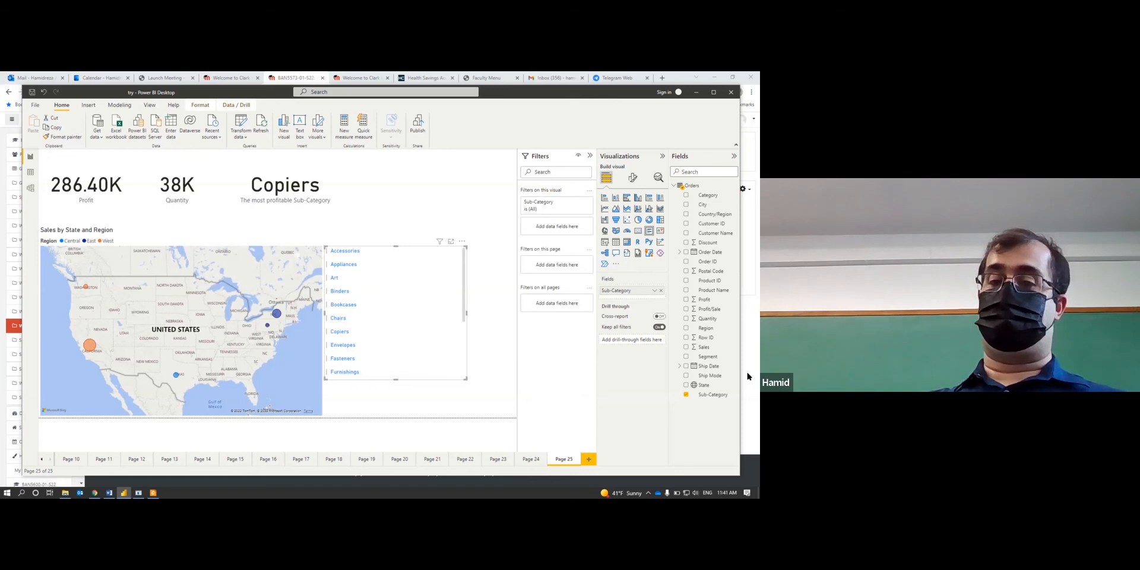
Add a Sub-Category filter to the multi-row card, set it to Top N with the top 5 by Quantity, and apply it.
drag(729, 396, 571, 235)
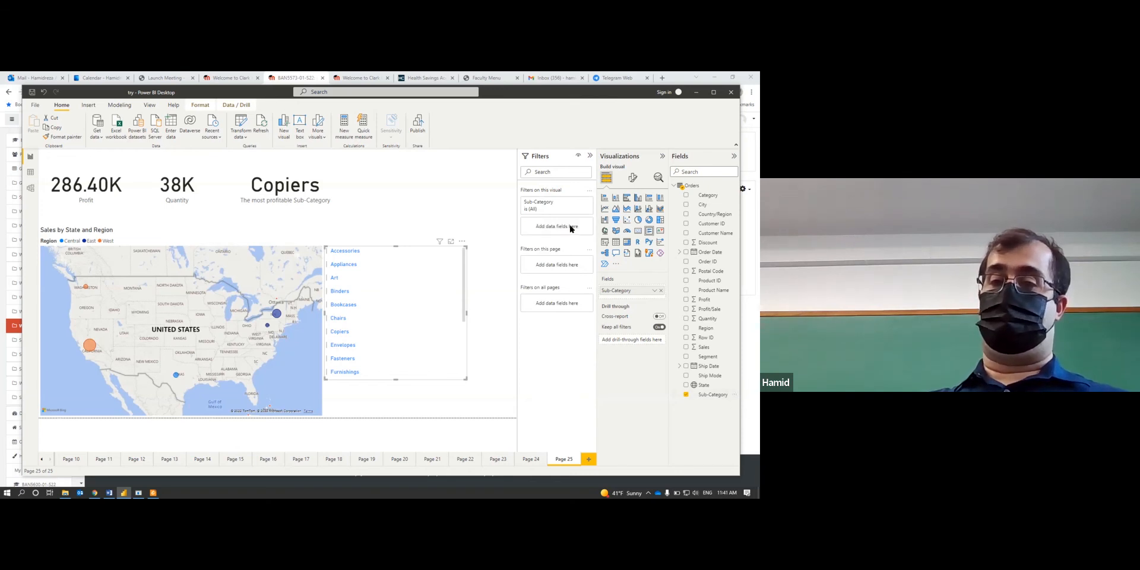
click(574, 252)
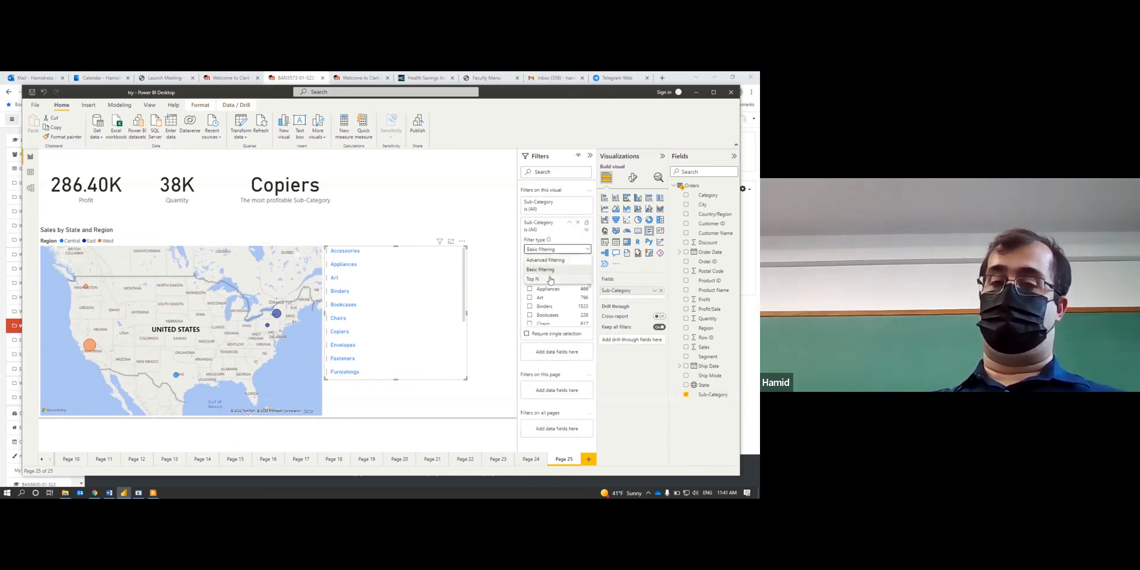
click(560, 279)
click(574, 269)
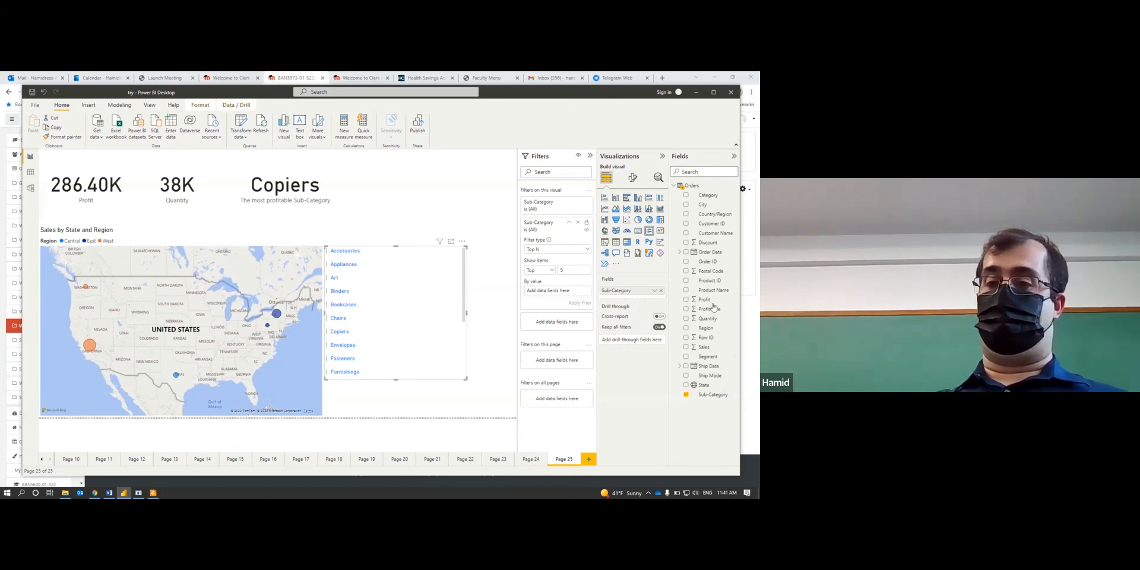
drag(715, 323, 573, 291)
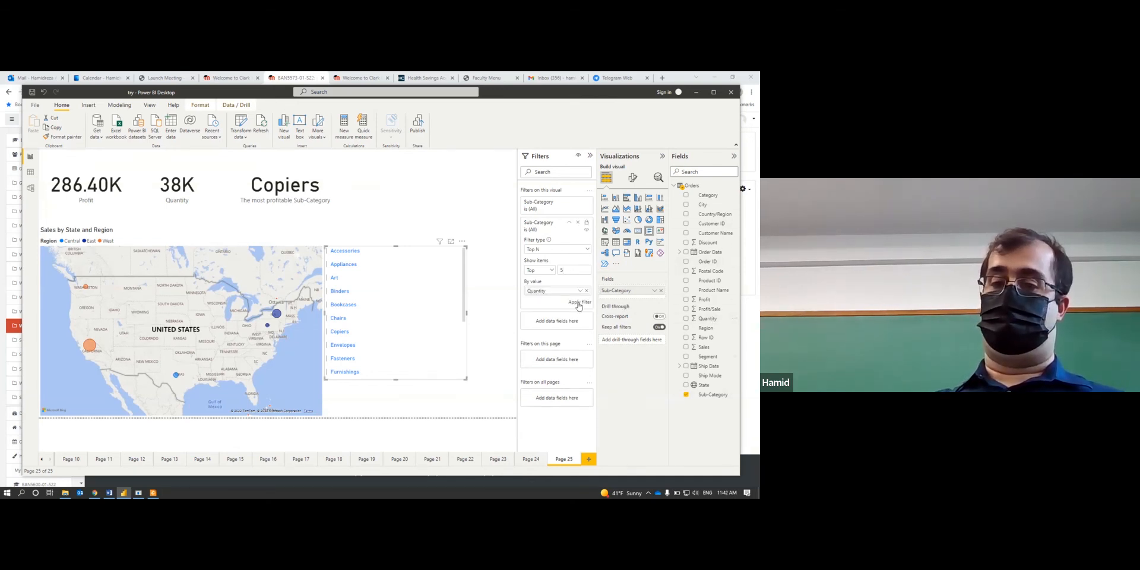
click(579, 303)
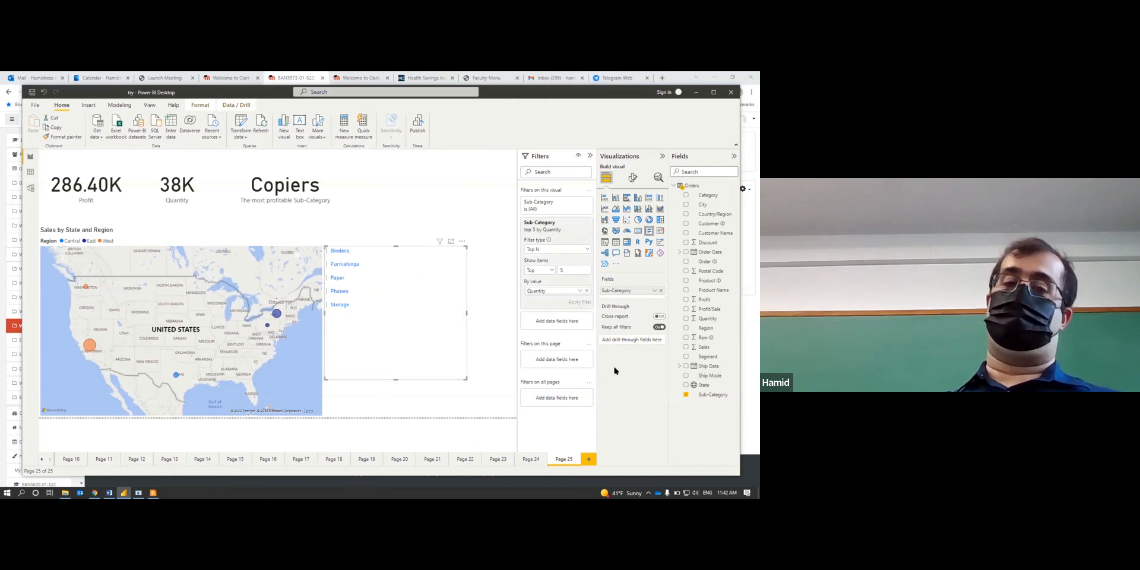
Rename the multi-row card's Sub-Category field for this visual as "The top 5 Sub-Category with highest quantity".
right_click(623, 291)
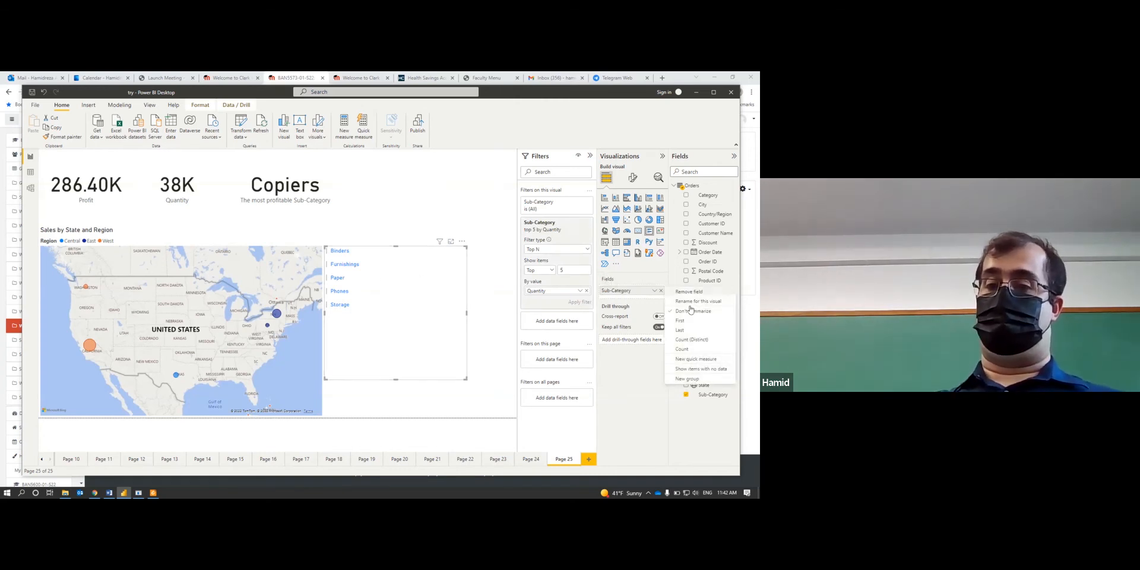
click(692, 302)
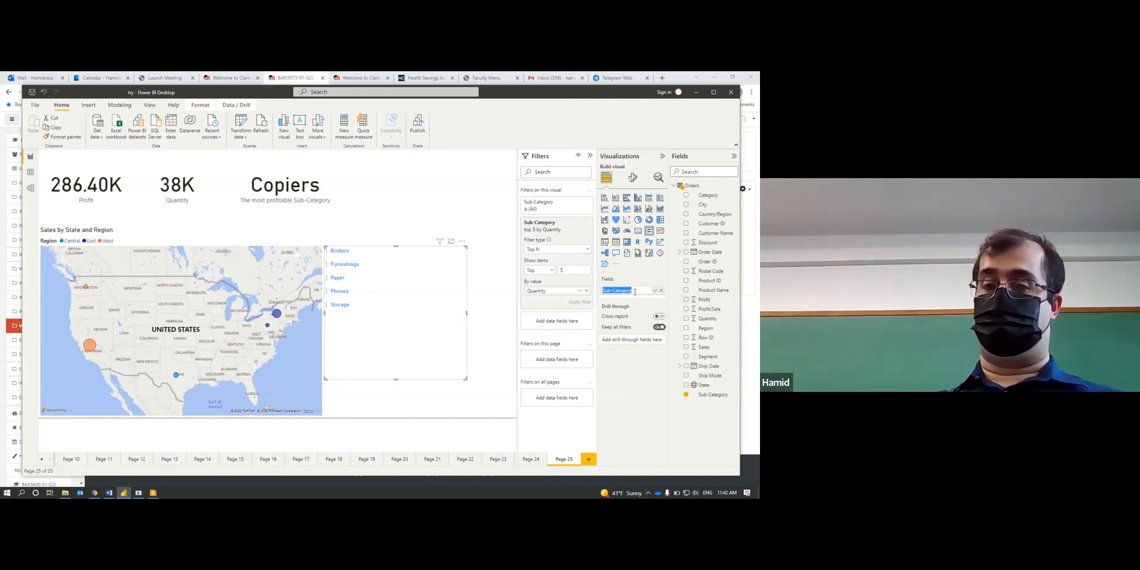
click(604, 291)
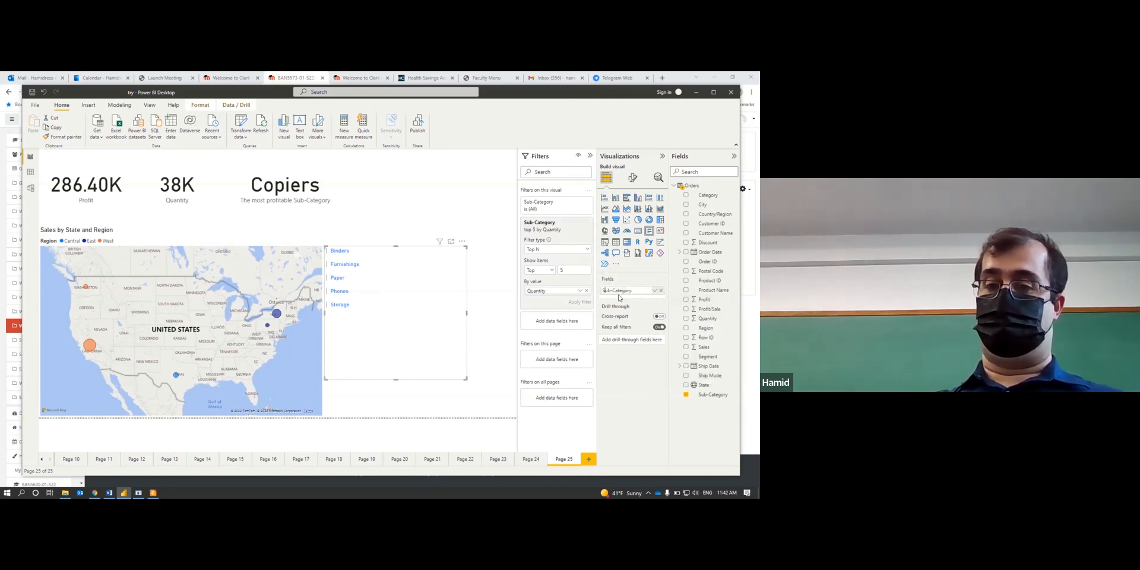
text(The top )
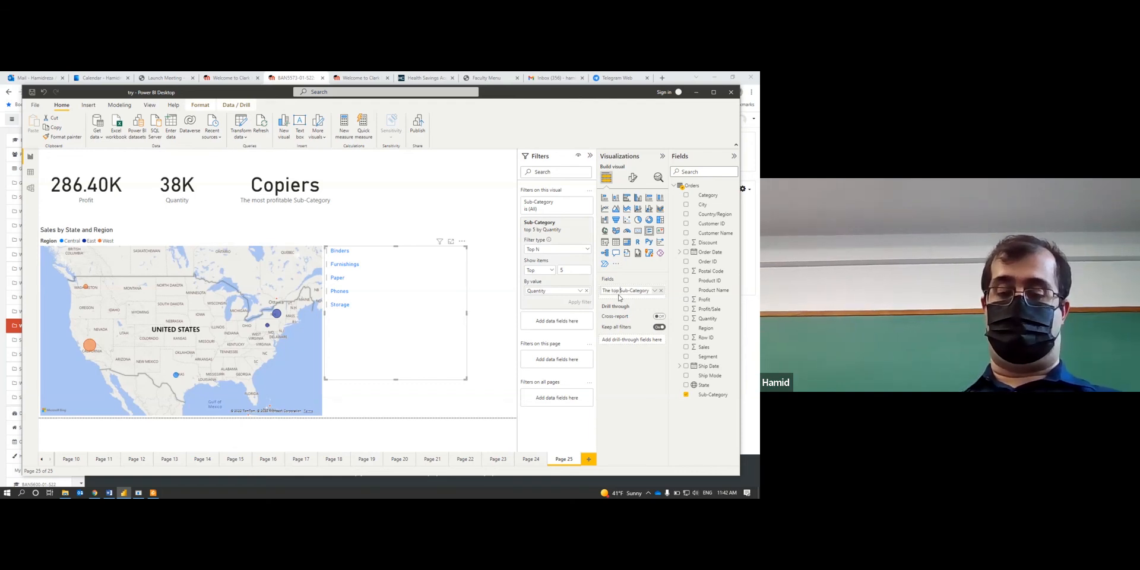
text( with highest quantity)
key(Return)
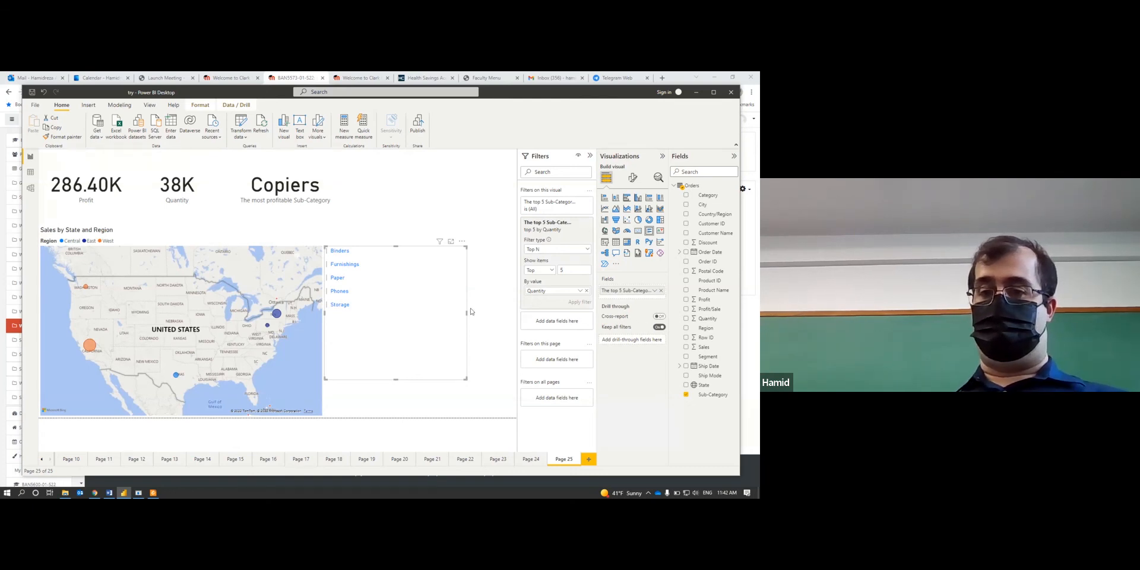
Shorten the multi-row card from above and place a text box there reading "The top 5 subcategories with Highest Quantity of Sale".
drag(395, 245, 395, 302)
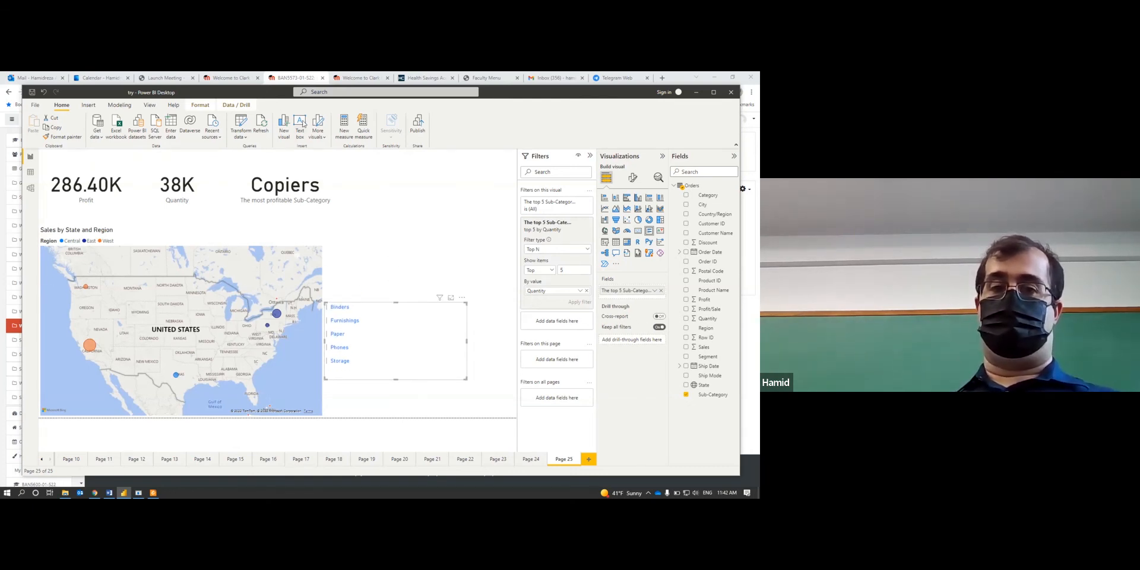
click(374, 204)
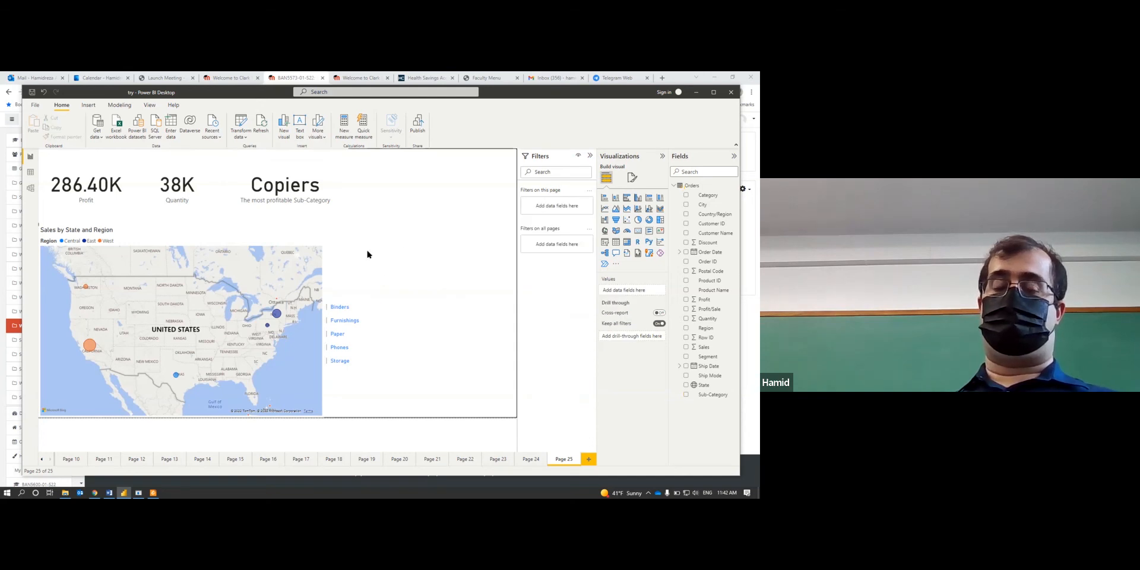
click(298, 127)
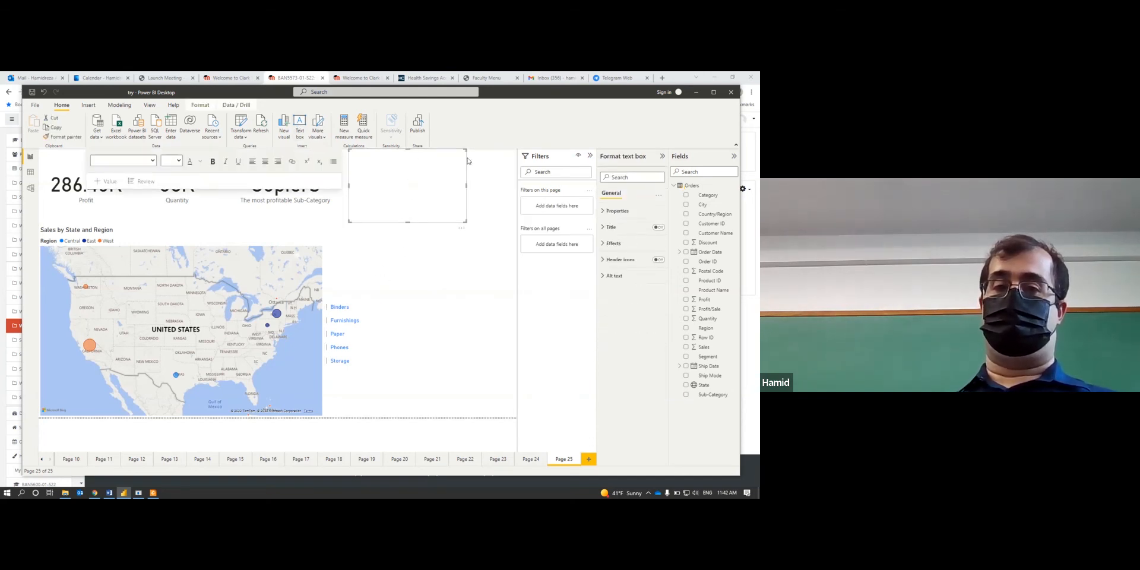
drag(466, 163, 442, 239)
click(362, 250)
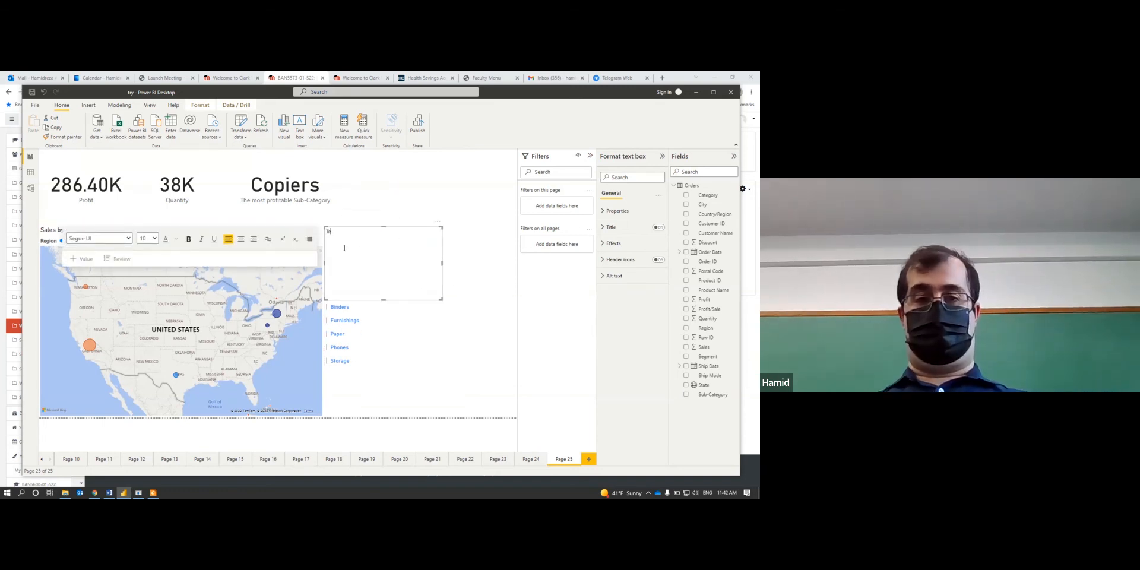
key(BackSpace)
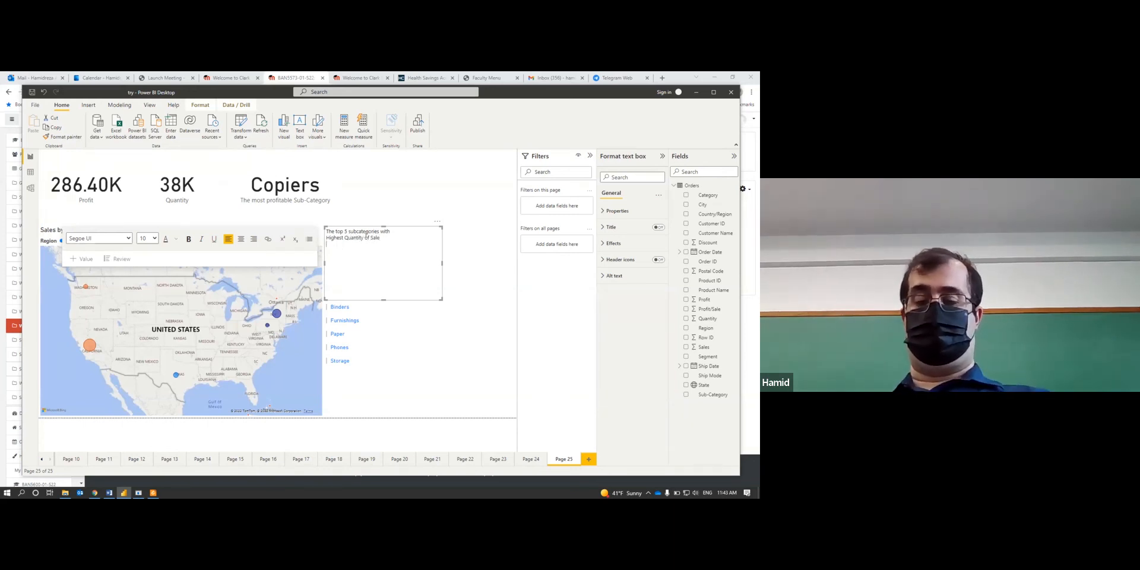
Make both lines of the "The top 5 subcategories with Highest Quantity of Sale" text bold, red and centred.
drag(336, 229, 330, 229)
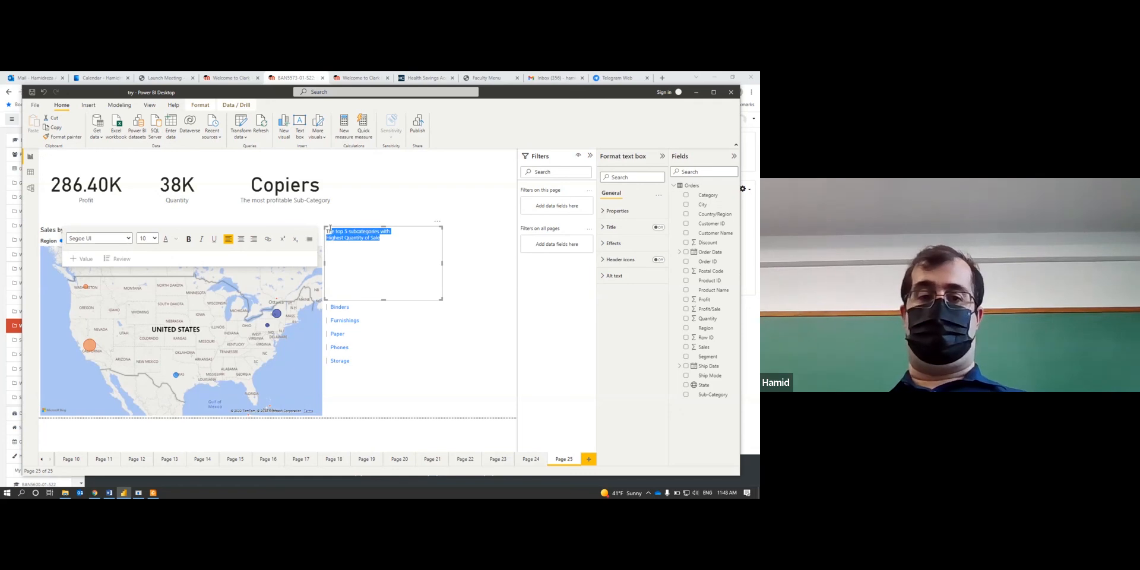
click(188, 240)
click(176, 240)
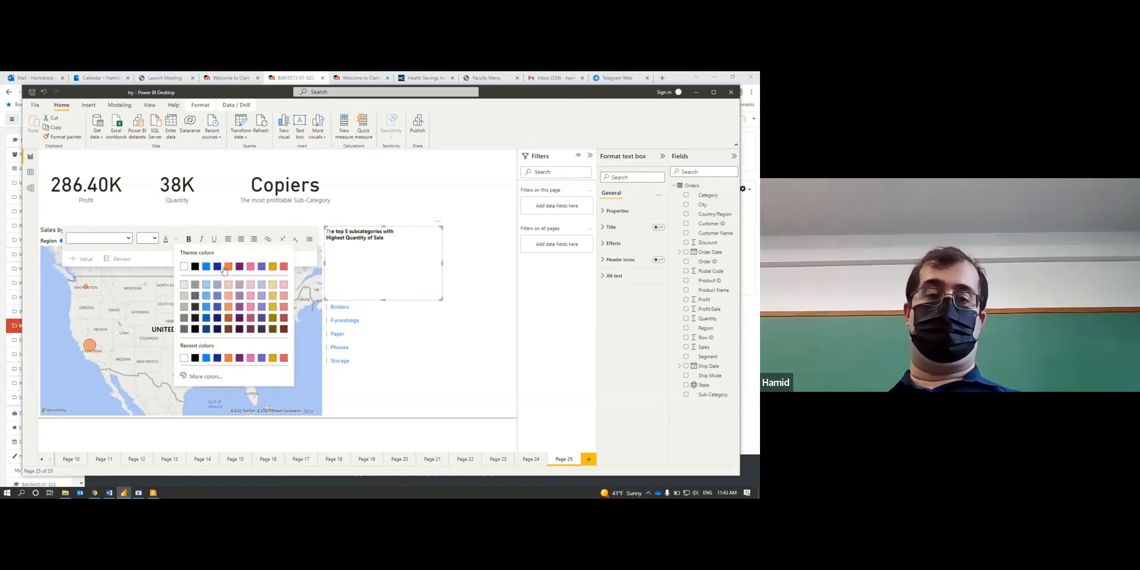
click(285, 266)
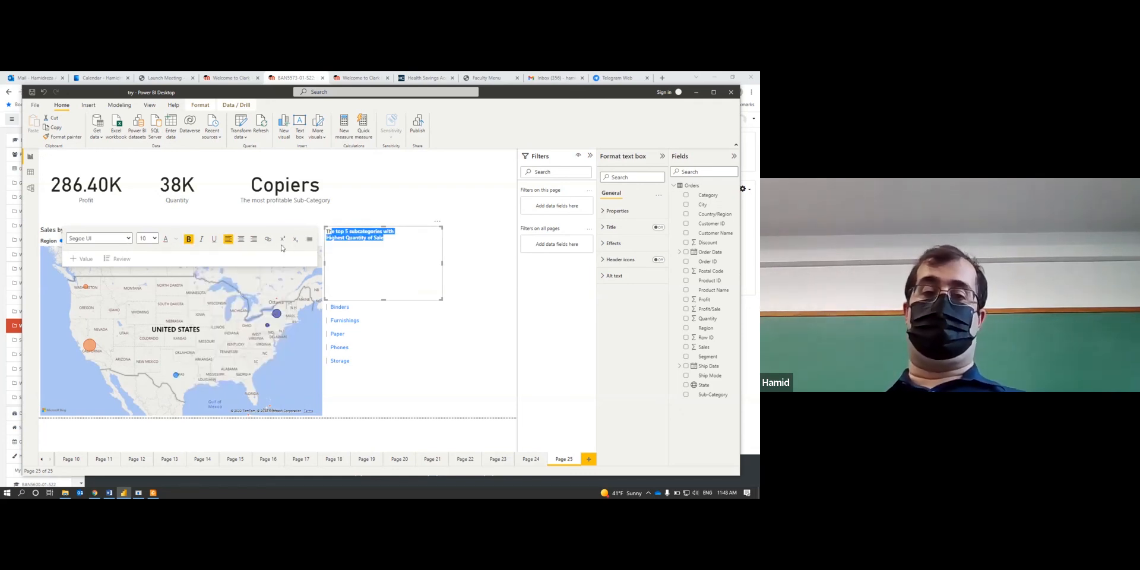
click(242, 238)
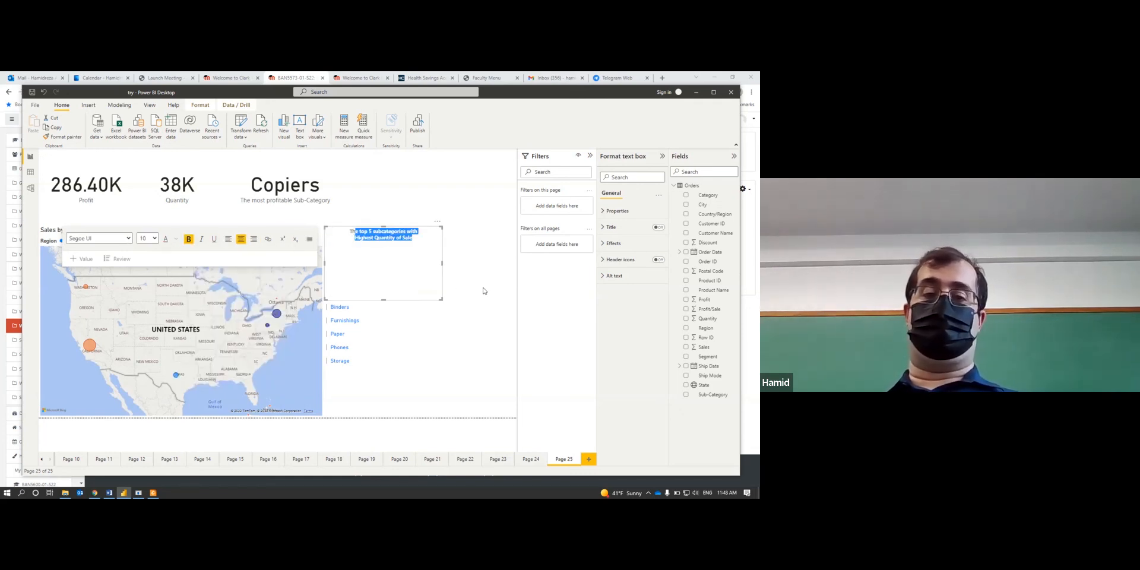
click(426, 276)
triple_click(360, 233)
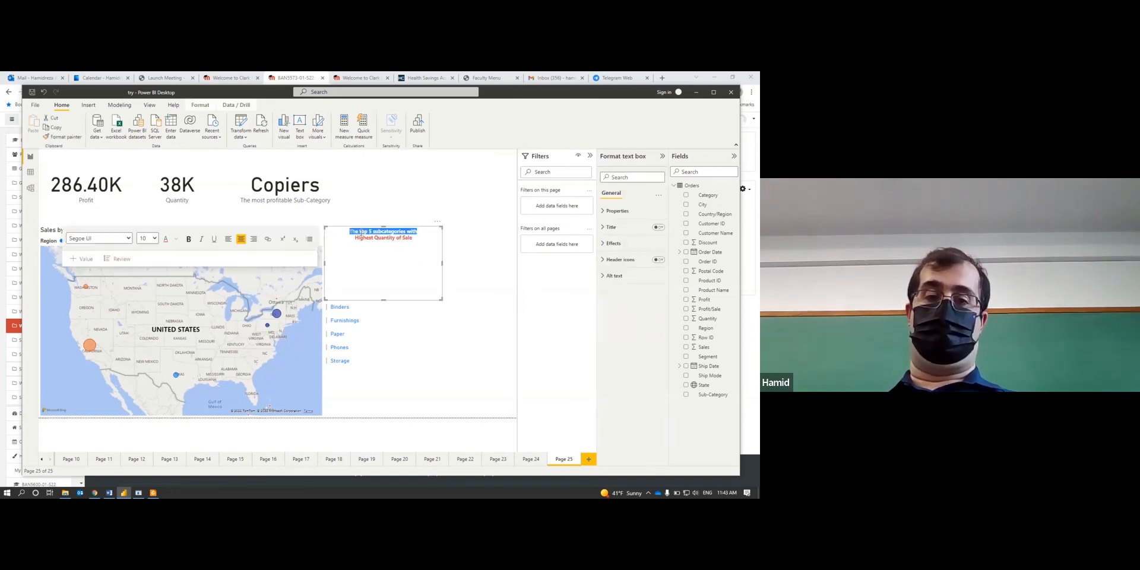
click(188, 239)
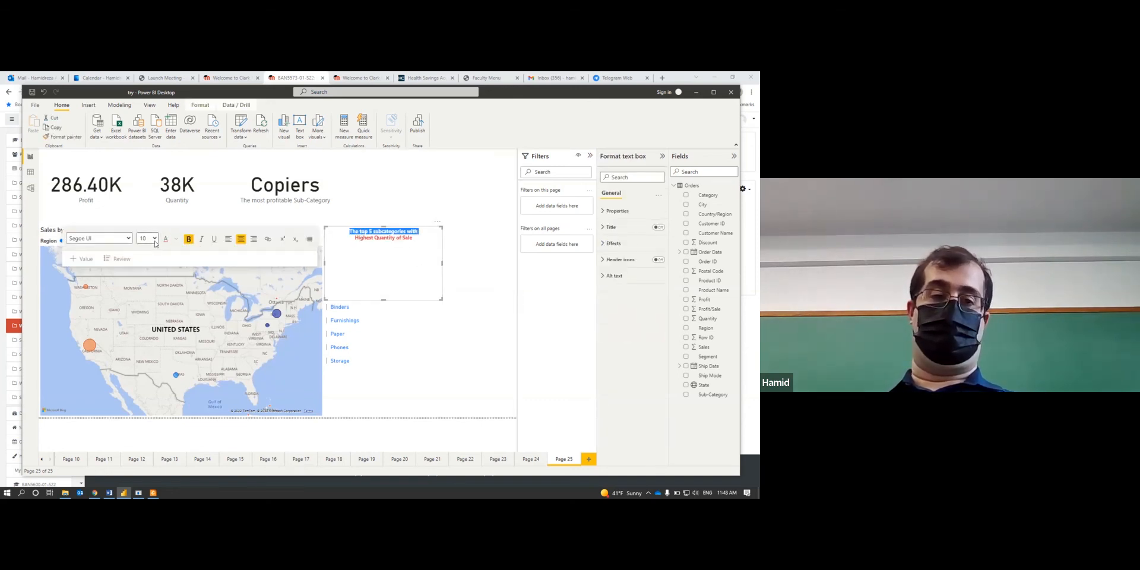
click(416, 246)
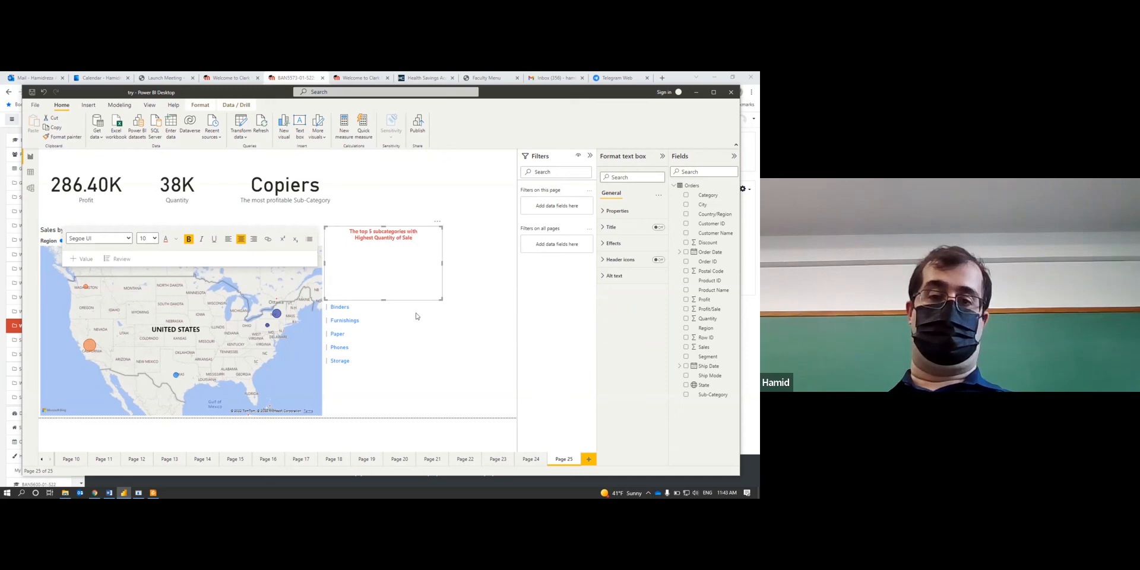
Shorten the title text box from below and move it down to sit just above the sub-category list.
mouse_move(383, 281)
mouse_down()
mouse_move(383, 249)
mouse_move(383, 263)
mouse_up()
click(461, 249)
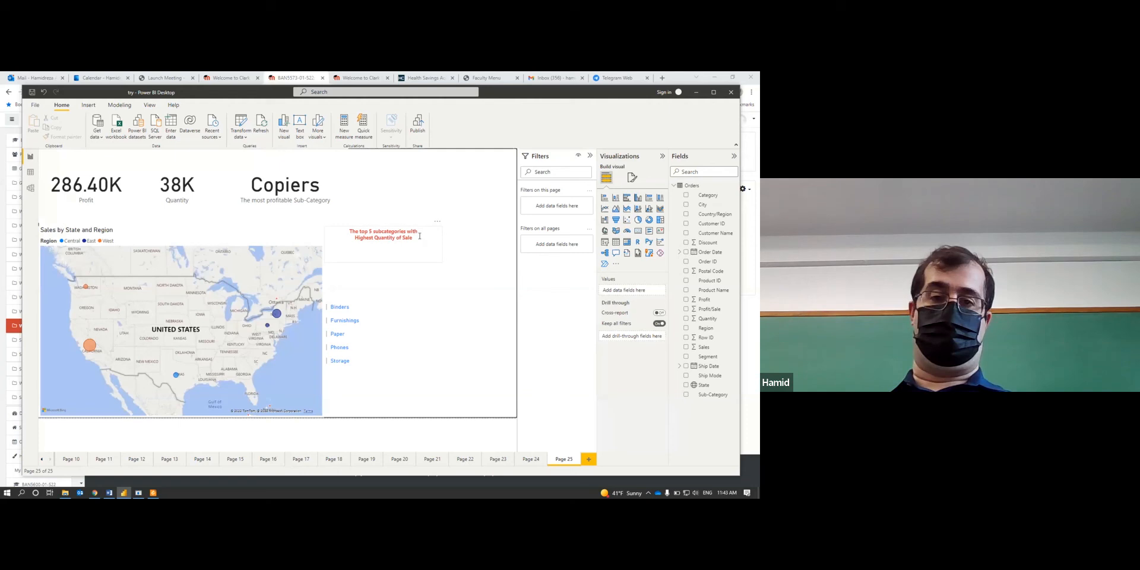
click(419, 235)
drag(436, 225, 430, 249)
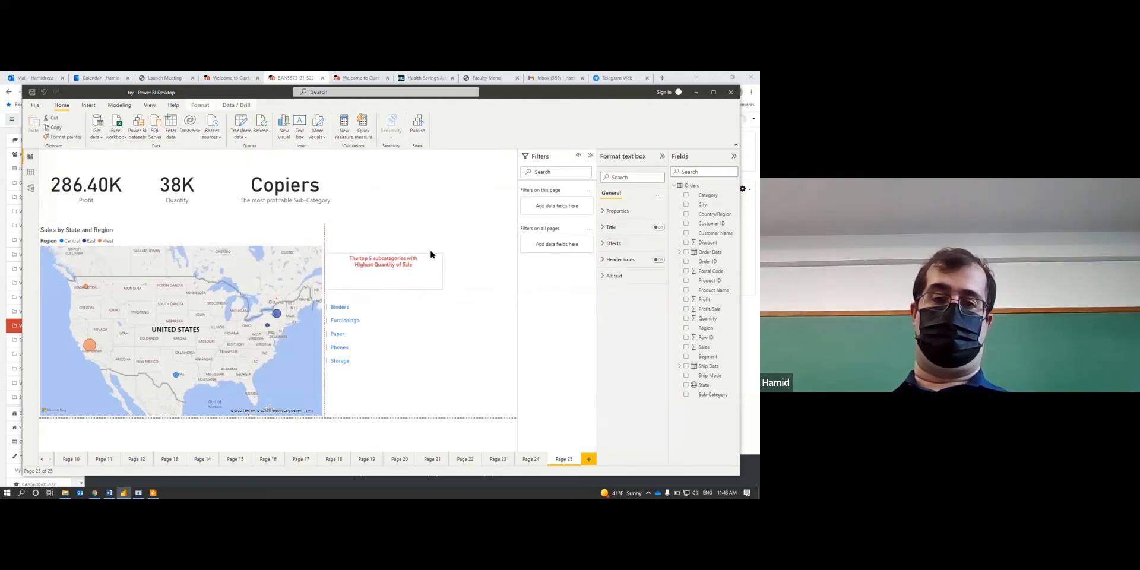
Set the font size of the whole title text above the sub-category list to 16.
click(358, 260)
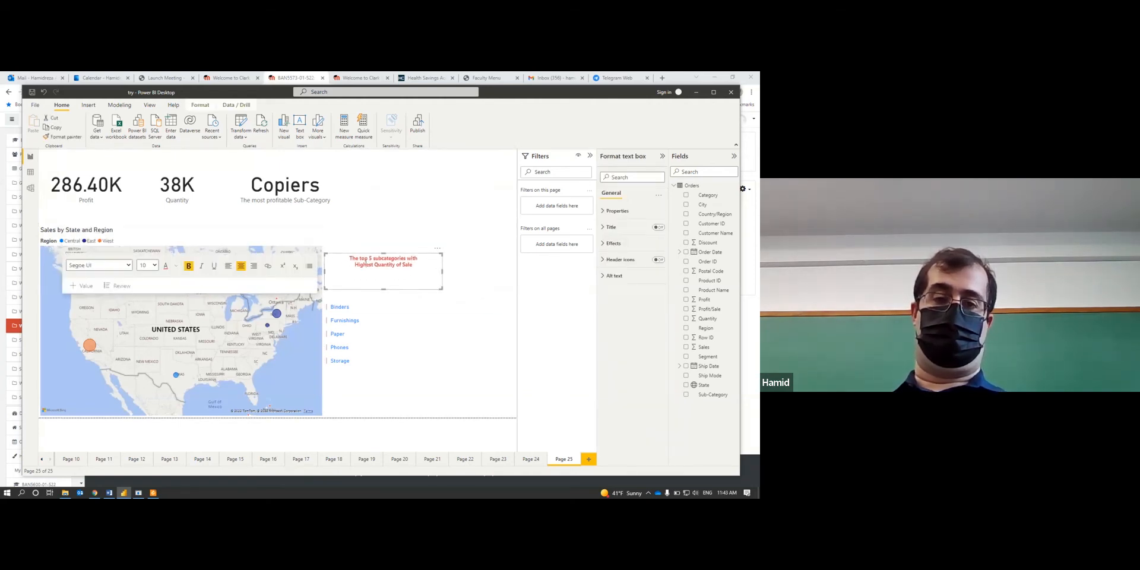
drag(351, 257, 421, 277)
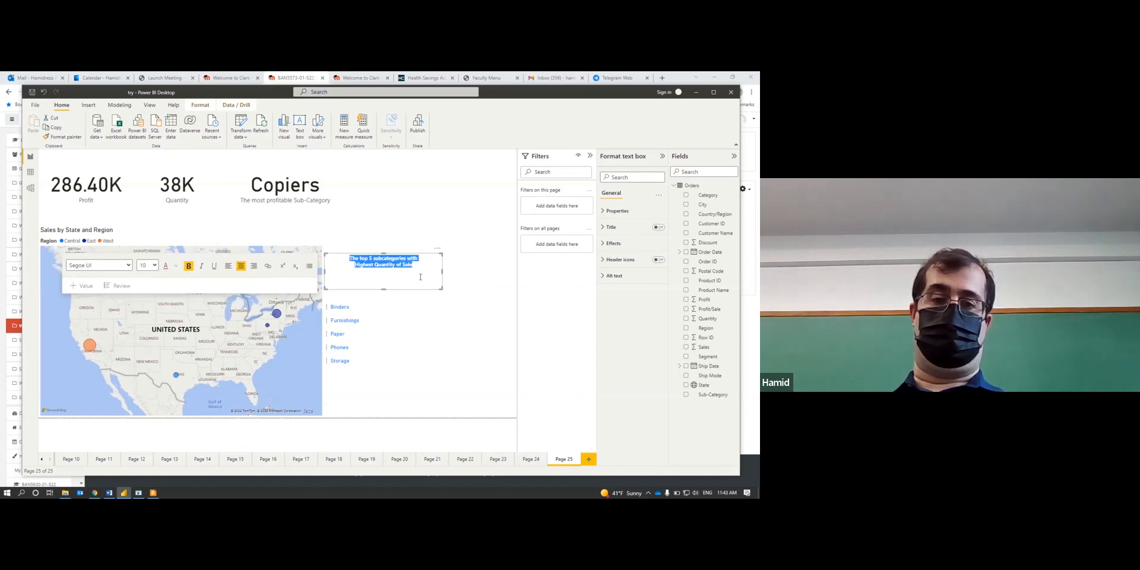
click(155, 266)
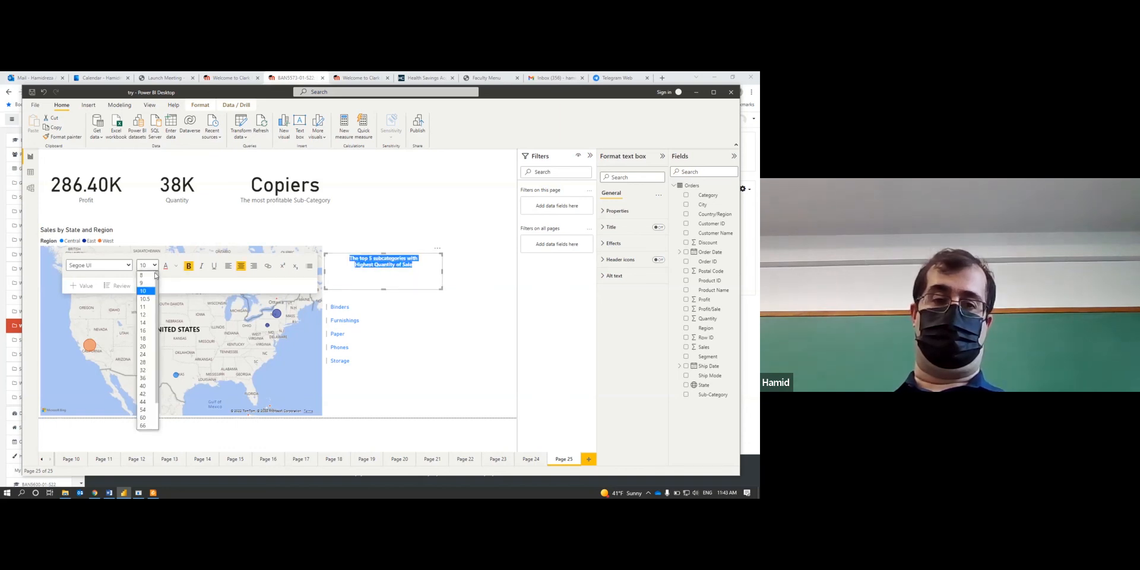
click(147, 330)
click(464, 354)
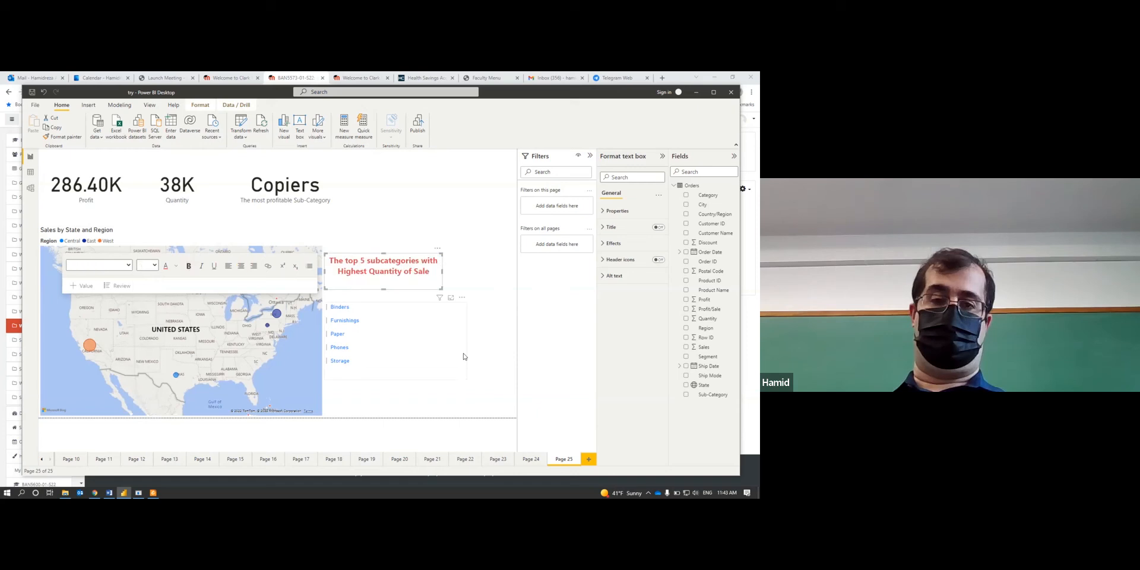
click(487, 404)
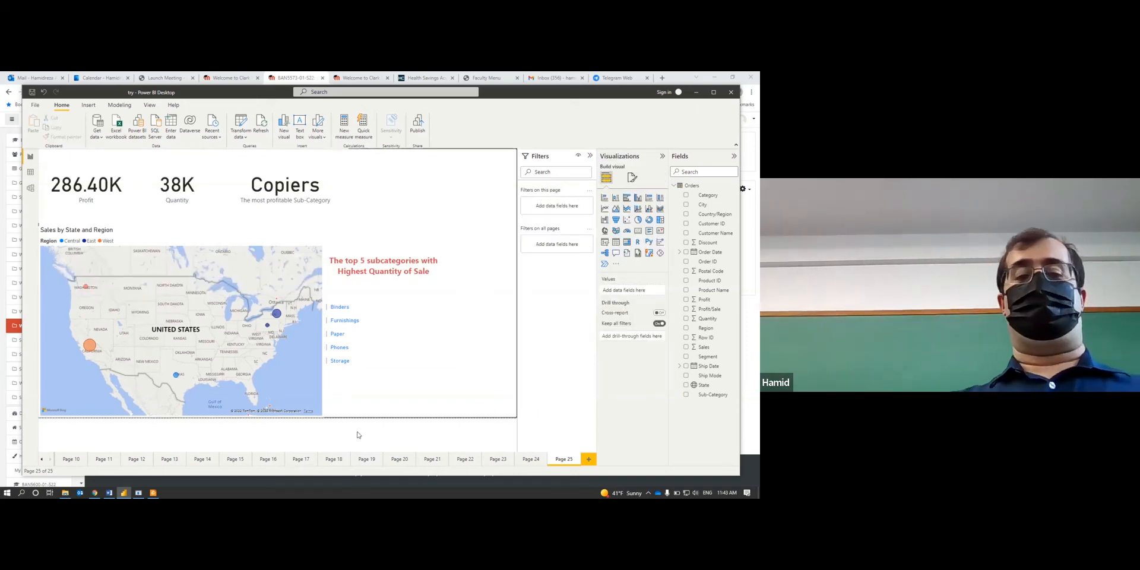
Cross-filter the cards and sub-category list by selecting the Washington, New York and California bubbles on the map in turn.
click(86, 288)
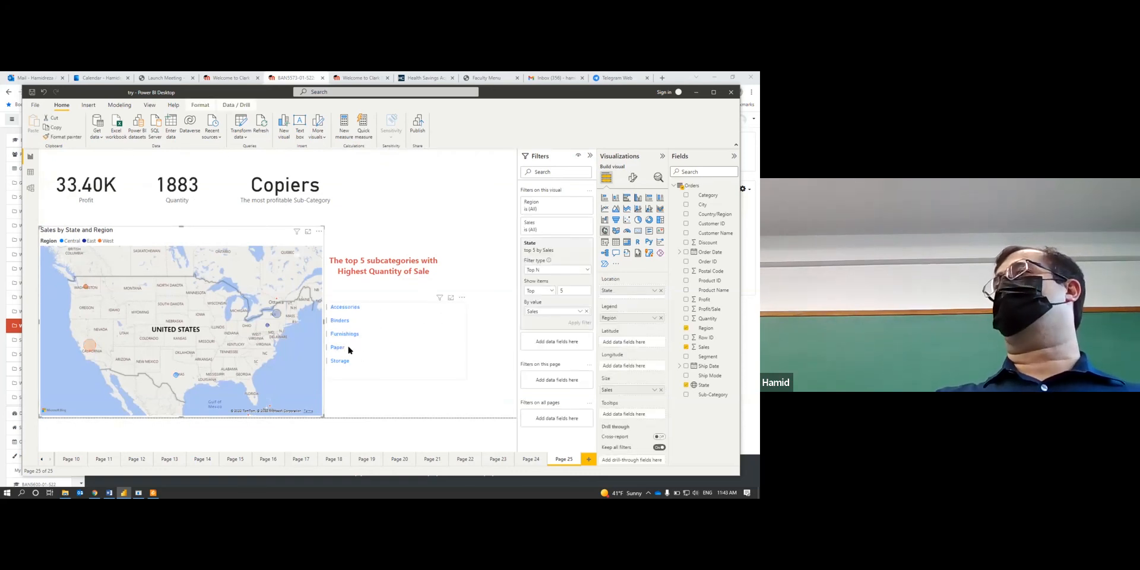
click(278, 315)
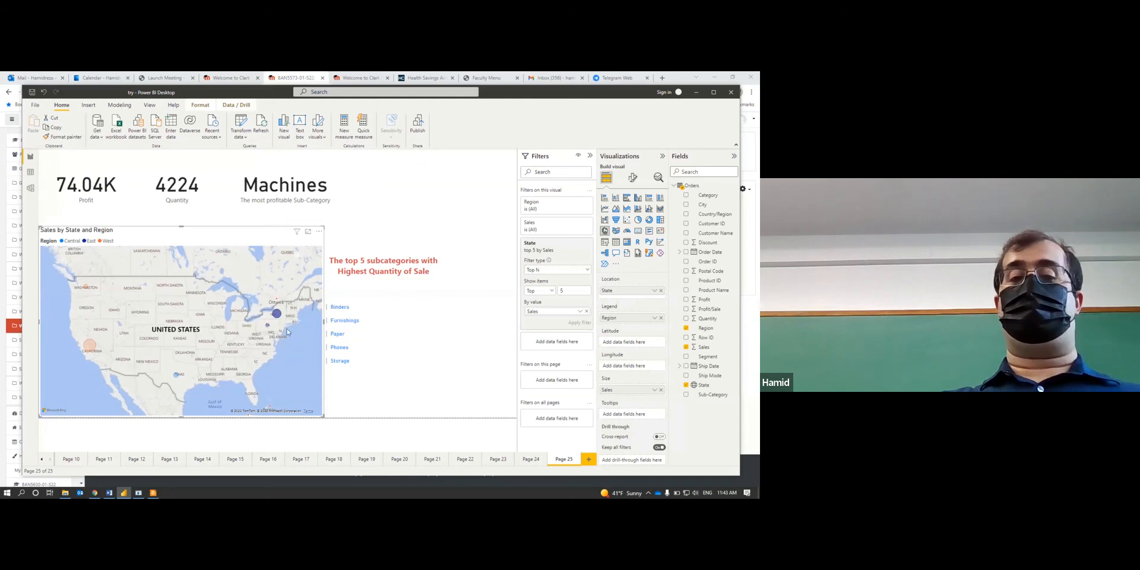
click(90, 345)
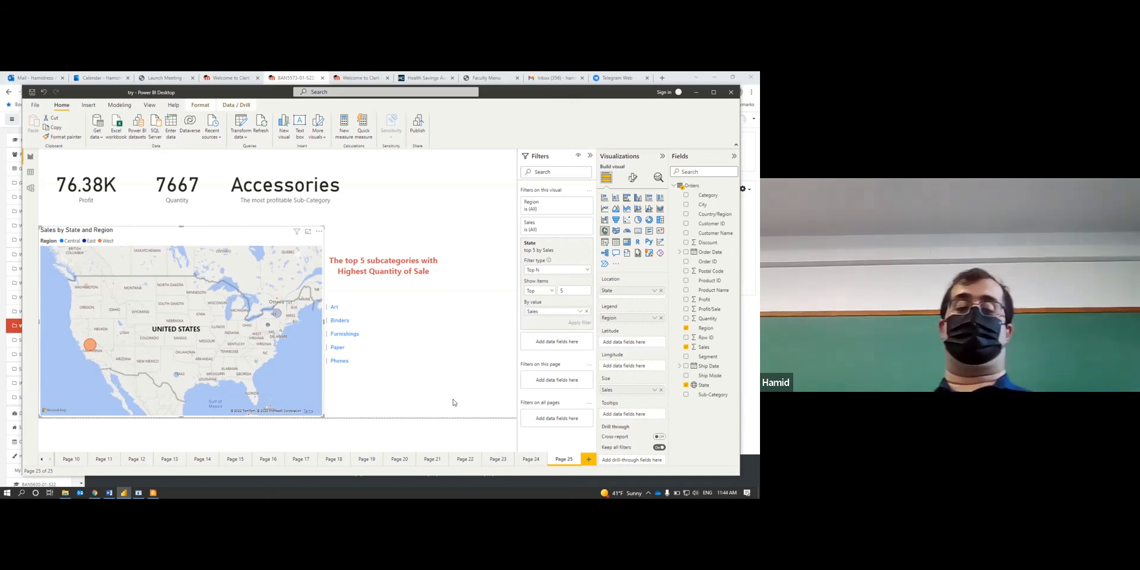
Switch to the PDF guide and examine the following exercises on the annual sale tooltip and the segment funnel dashboard.
click(153, 492)
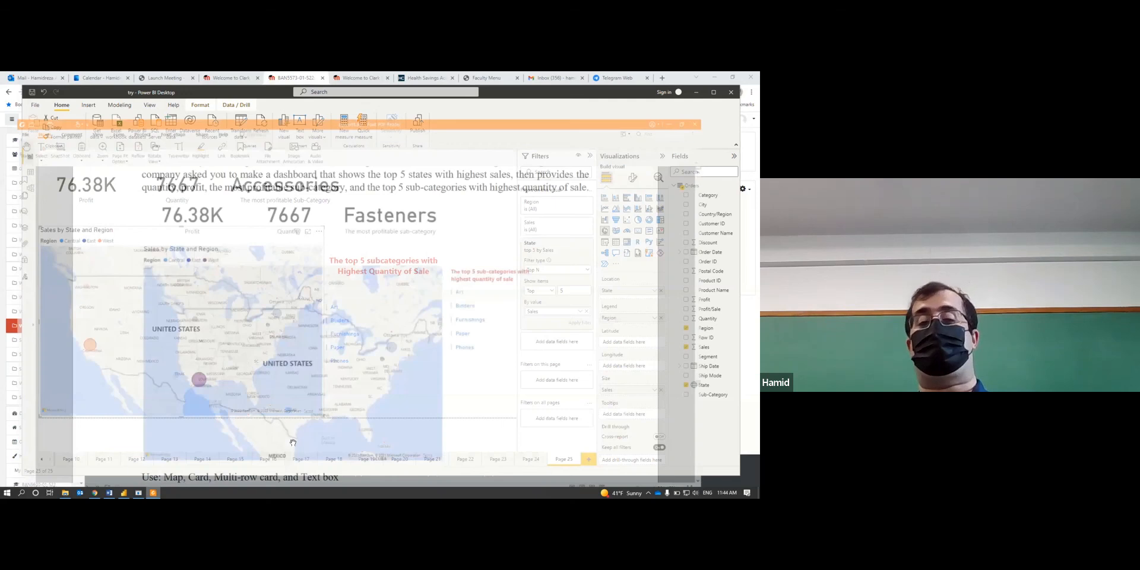
scroll(351, 385, down, 3)
scroll(328, 384, down, 10)
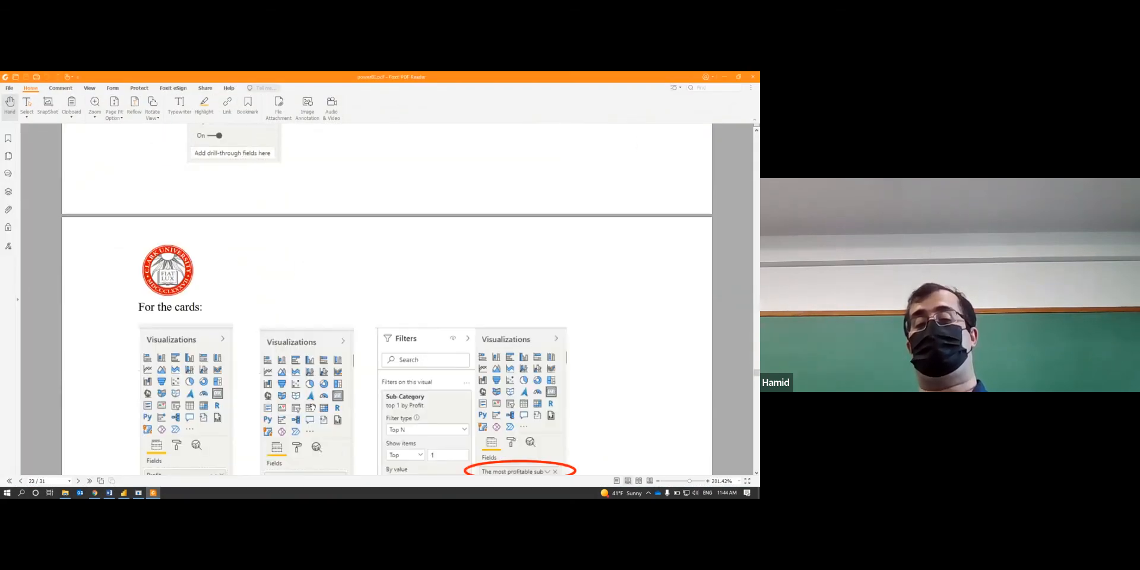
scroll(318, 403, down, 5)
scroll(320, 406, down, 8)
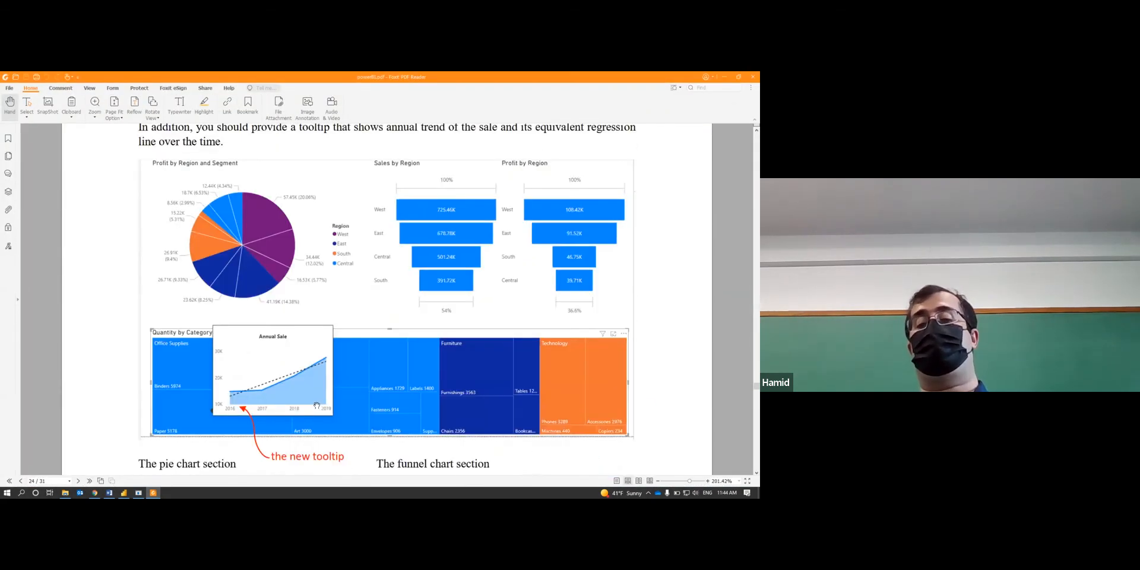
scroll(316, 405, up, 3)
scroll(278, 350, down, 10)
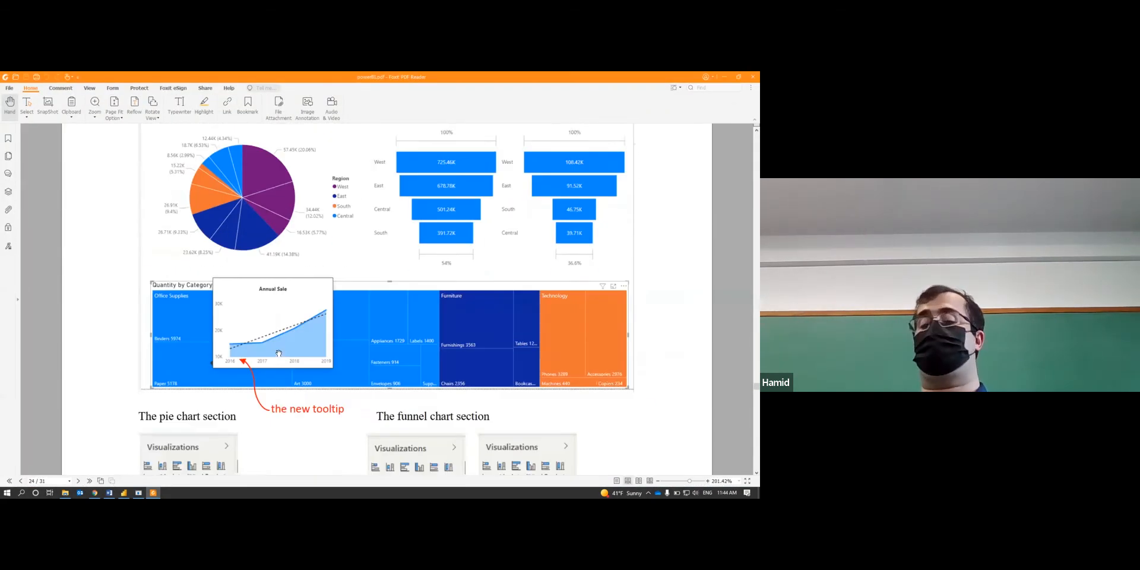
scroll(282, 357, down, 15)
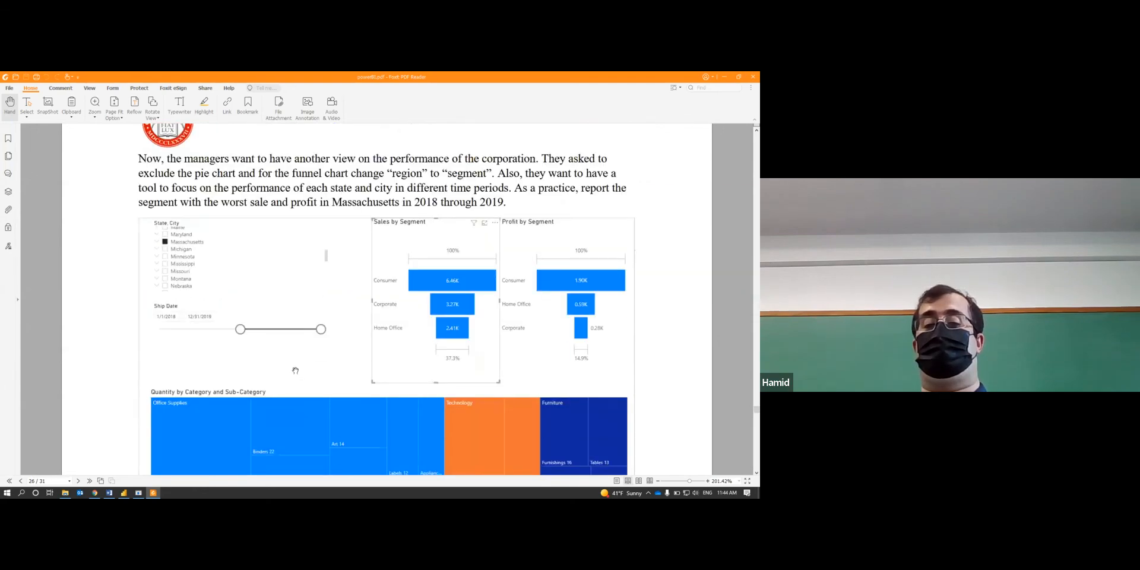
Examine the guide's R script and Python correlation visual exercises, including R installation, and return to Power BI.
scroll(296, 376, down, 8)
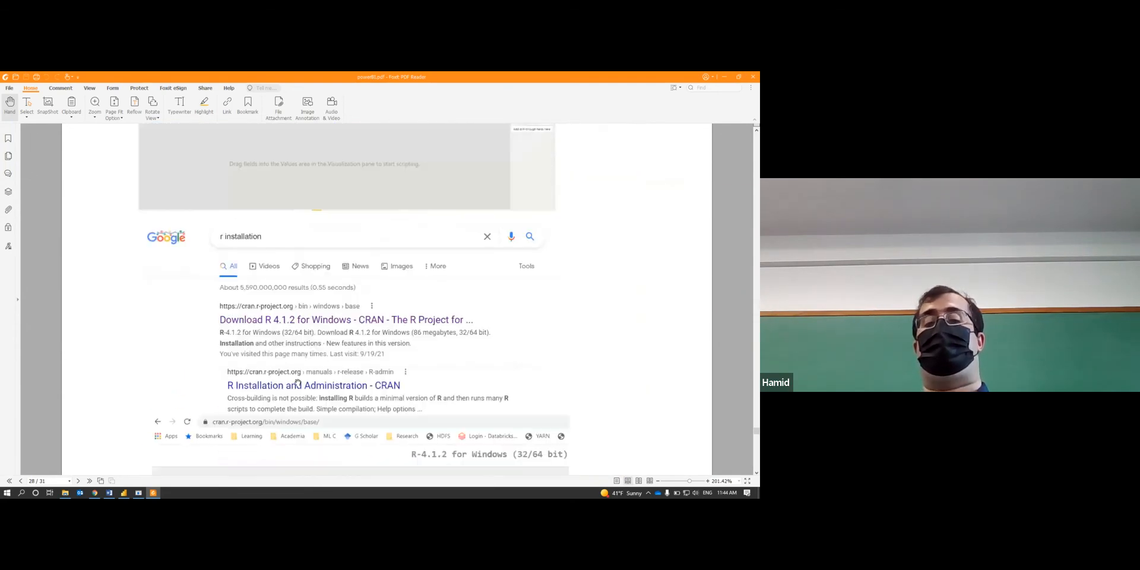
scroll(297, 383, up, 5)
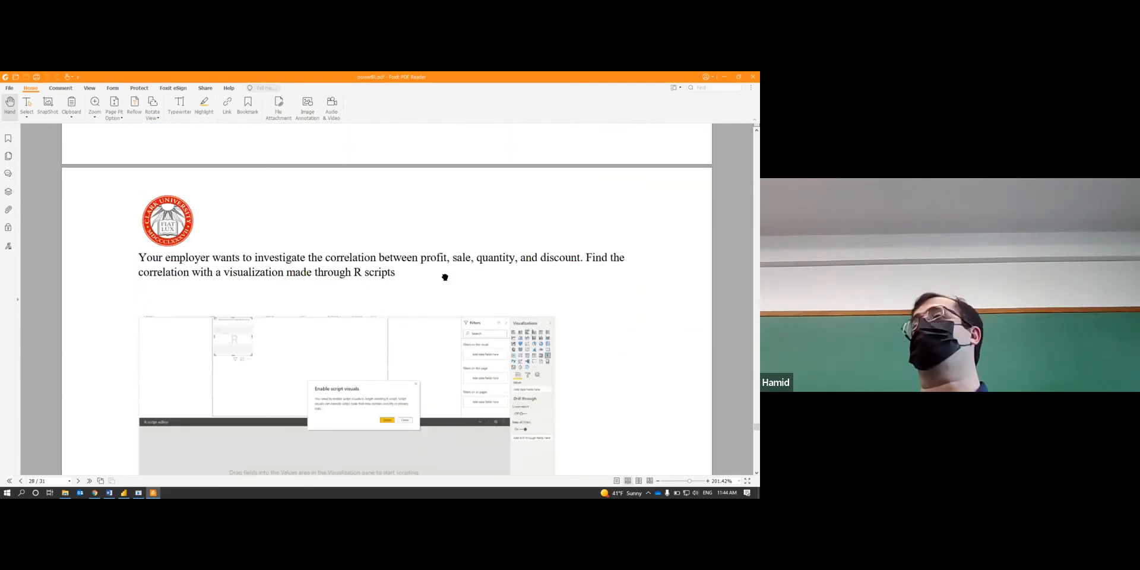
scroll(458, 304, down, 10)
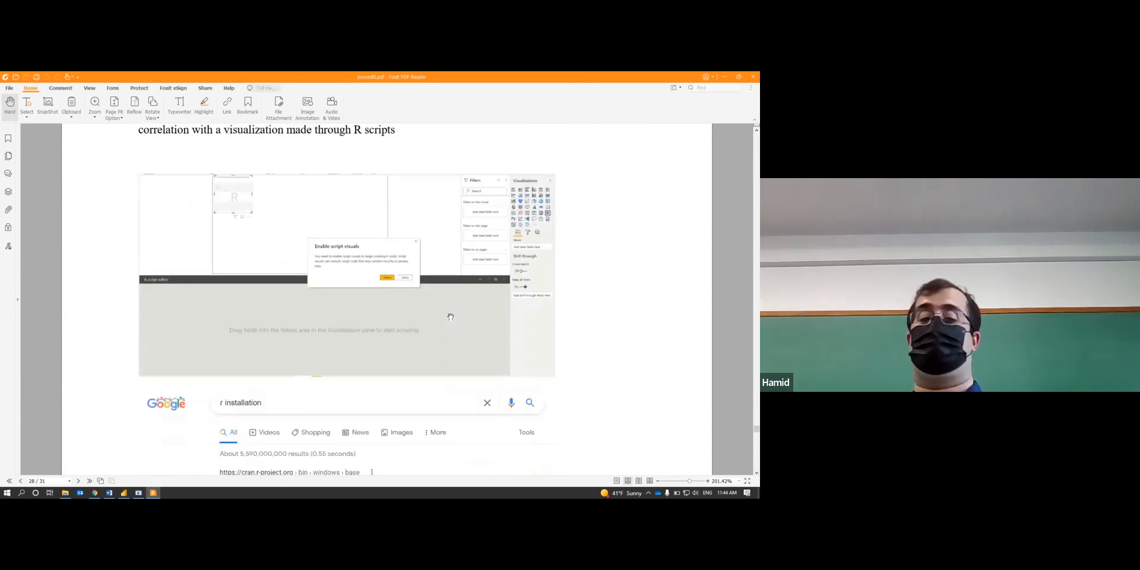
scroll(458, 303, down, 20)
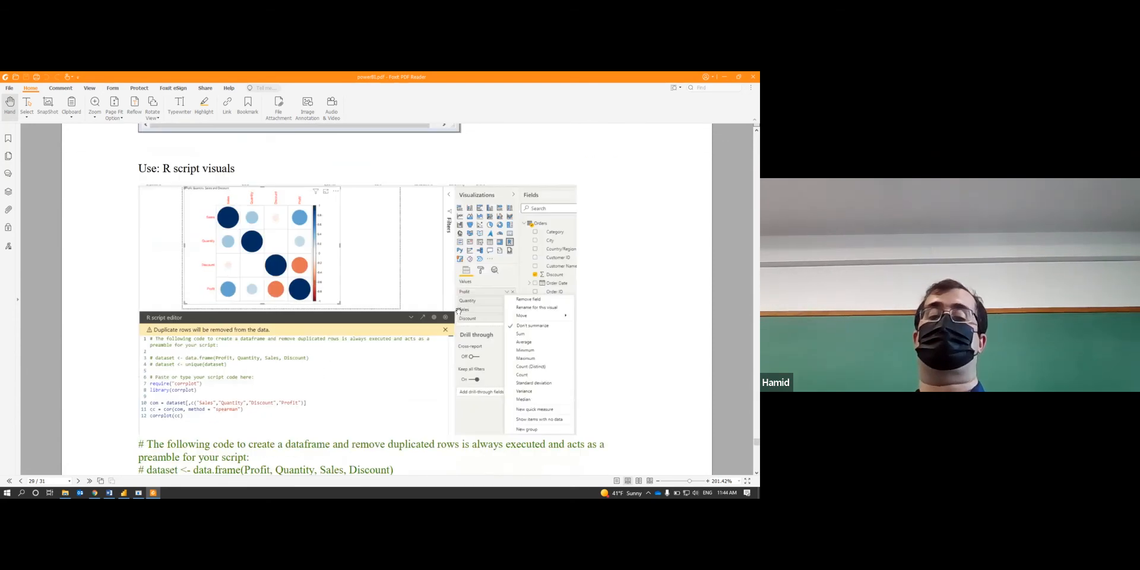
scroll(463, 316, down, 6)
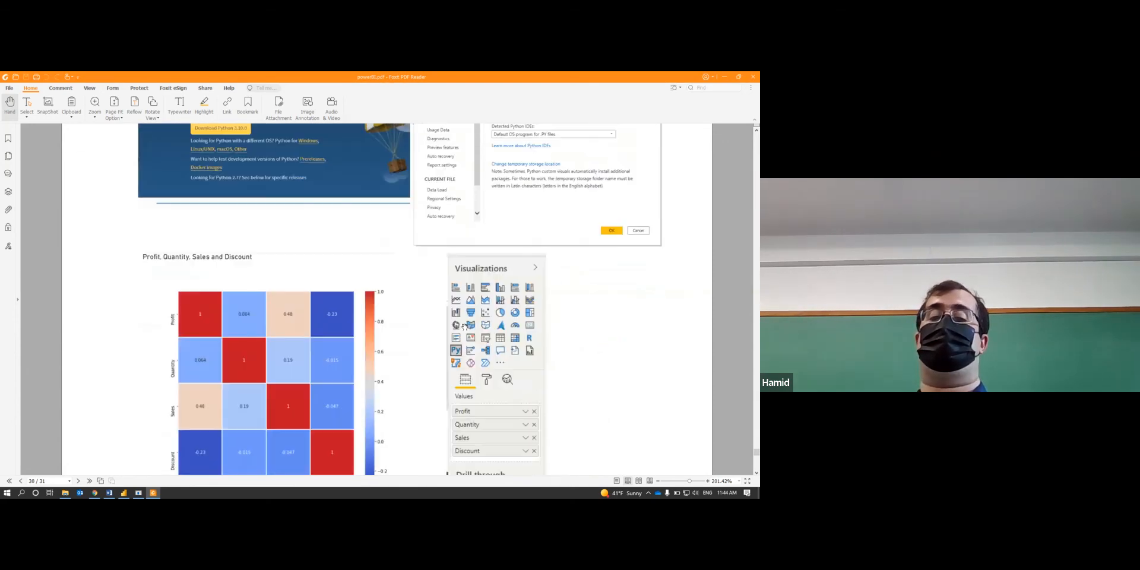
scroll(396, 335, down, 2)
scroll(396, 342, up, 1)
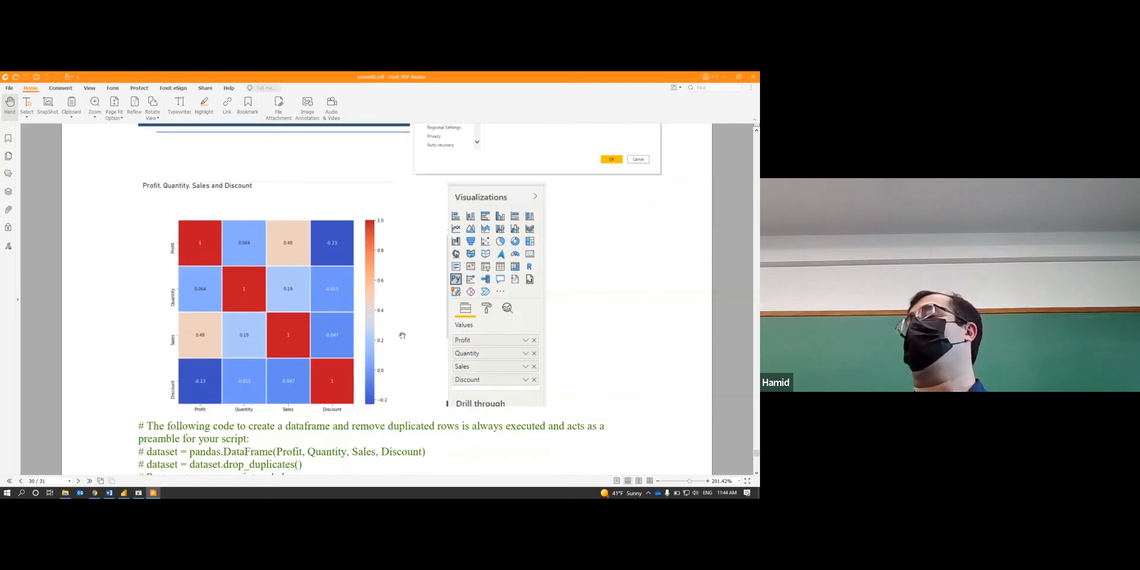
click(123, 493)
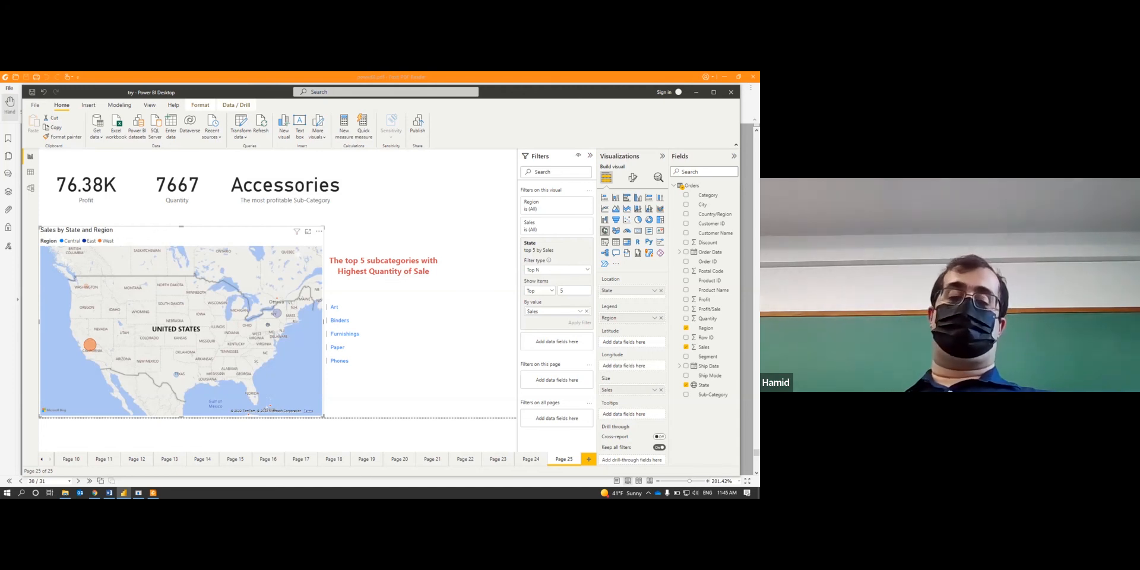
Go back through the PDF guide from the Python heatmap to the segment dashboard's field settings and return to Power BI.
key(alt+Tab)
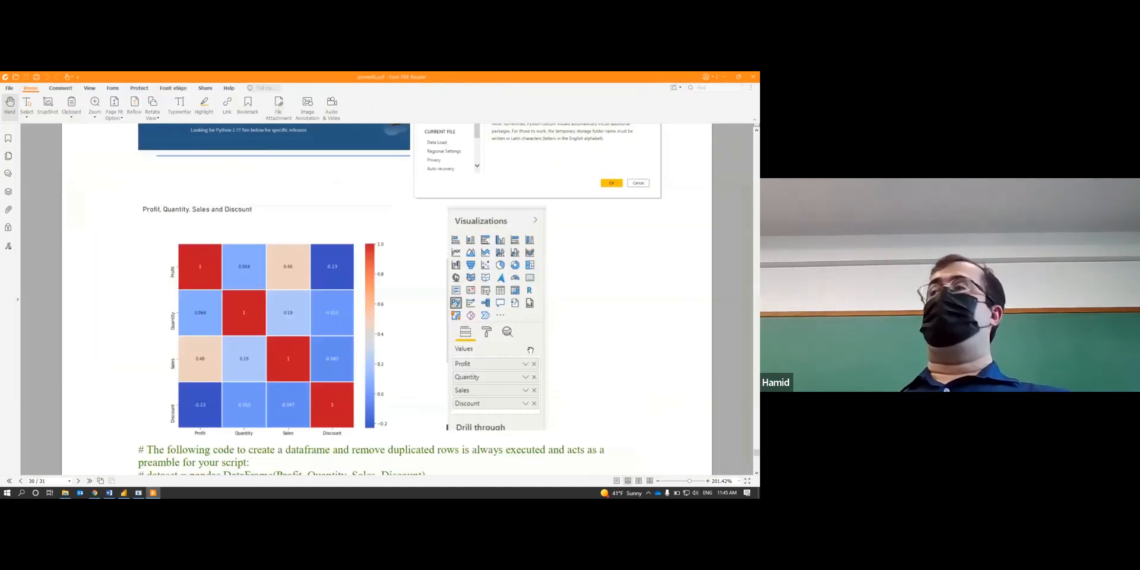
scroll(540, 373, up, 3)
scroll(540, 373, up, 15)
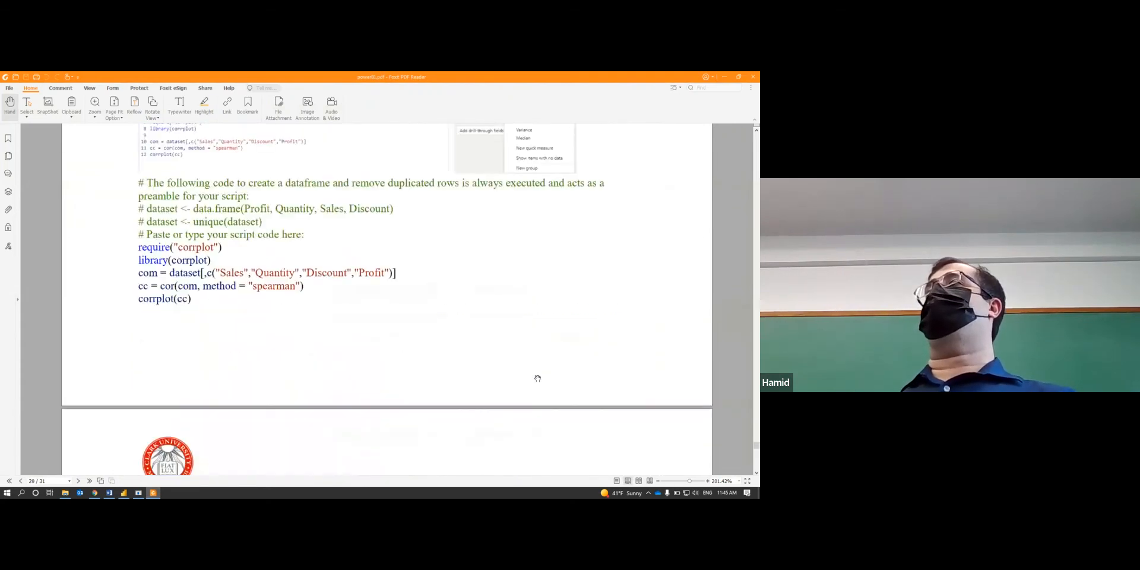
scroll(536, 378, up, 15)
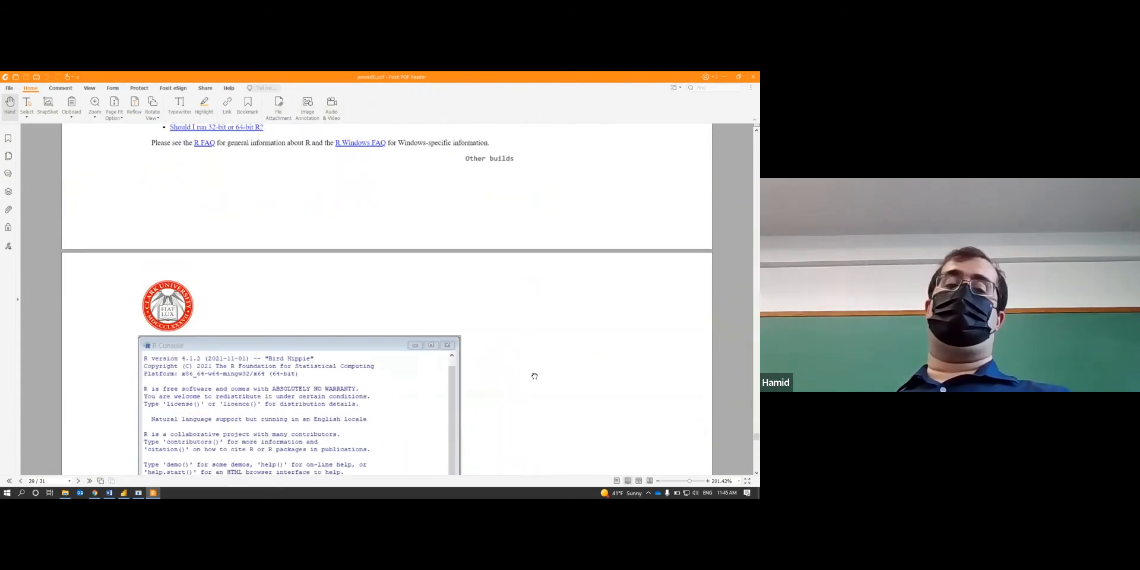
scroll(525, 367, up, 15)
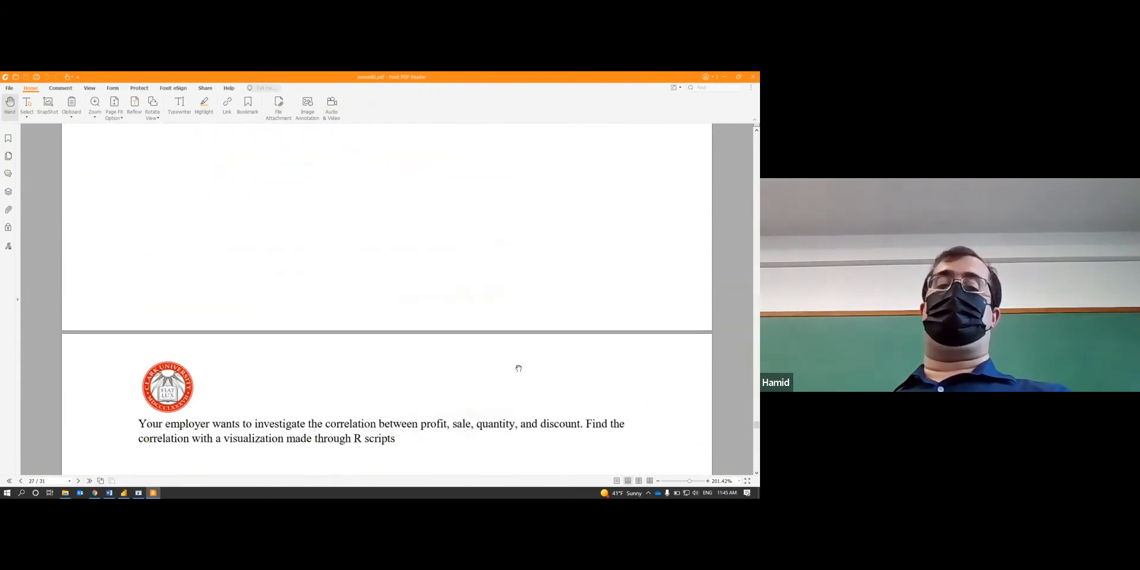
scroll(513, 365, up, 15)
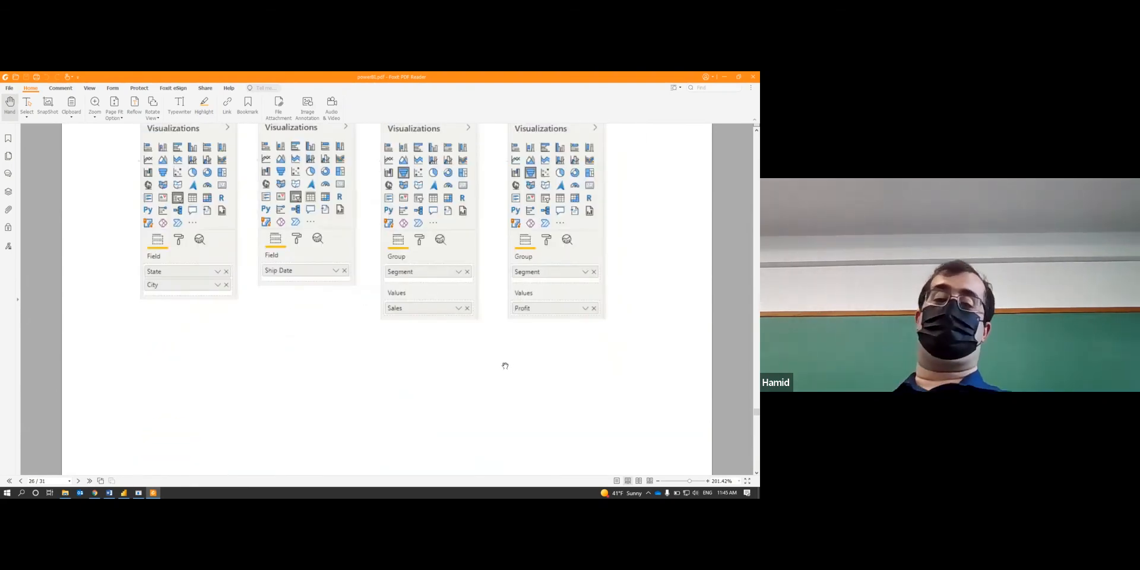
click(124, 493)
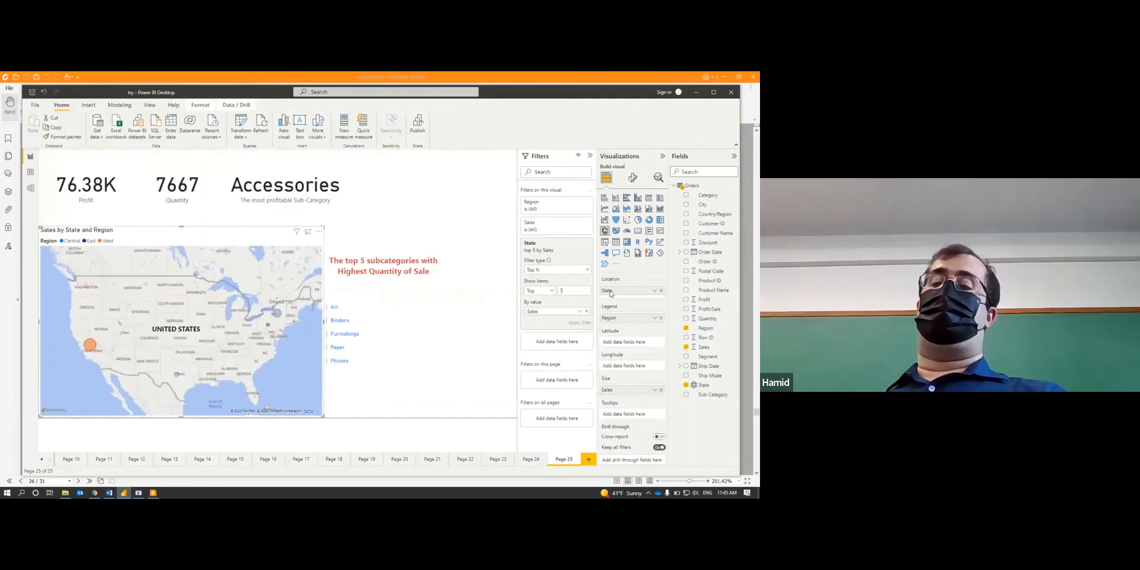